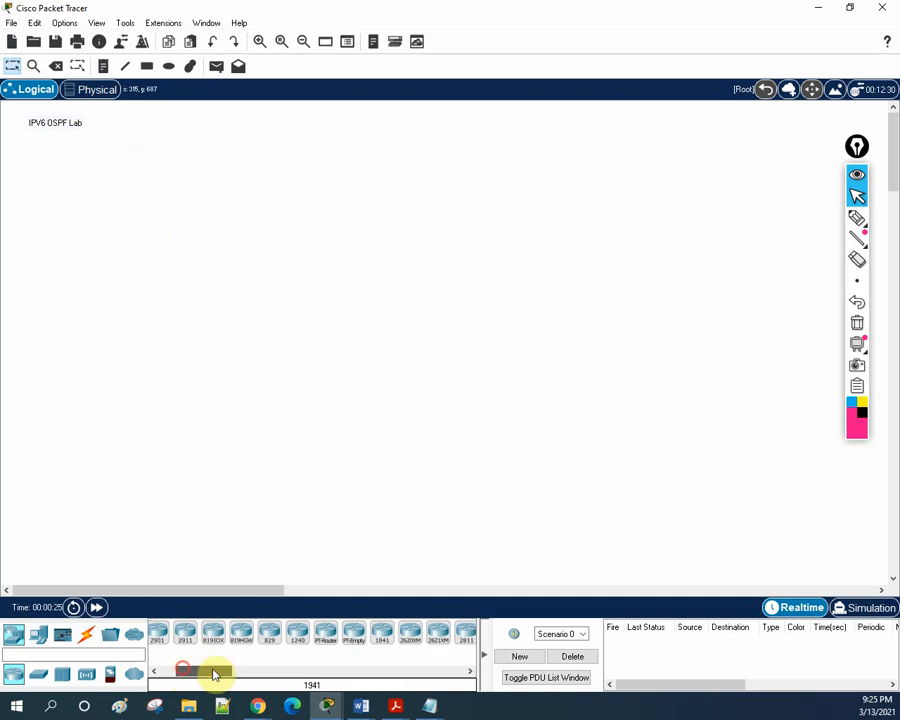
Place two 2811 routers side by side near the top of the workspace.
{"action": "left_click_drag", "start_coordinate": [215, 672], "coordinate": [233, 671]}
{"action": "left_click", "coordinate": [267, 633]}
{"action": "left_click", "coordinate": [197, 320]}
{"action": "left_click_drag", "start_coordinate": [197, 320], "coordinate": [242, 148]}
{"action": "left_click_drag", "start_coordinate": [265, 643], "coordinate": [491, 152]}
Add two 2960 switches, one below each router.
{"action": "left_click", "coordinate": [38, 675]}
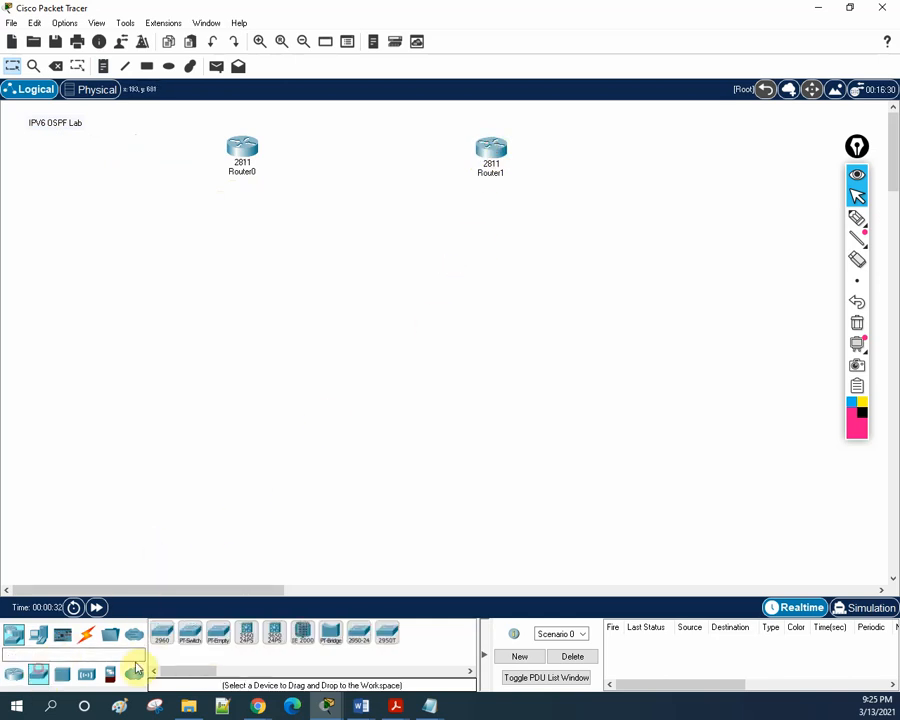
{"action": "left_click", "coordinate": [161, 636]}
{"action": "left_click", "coordinate": [243, 282]}
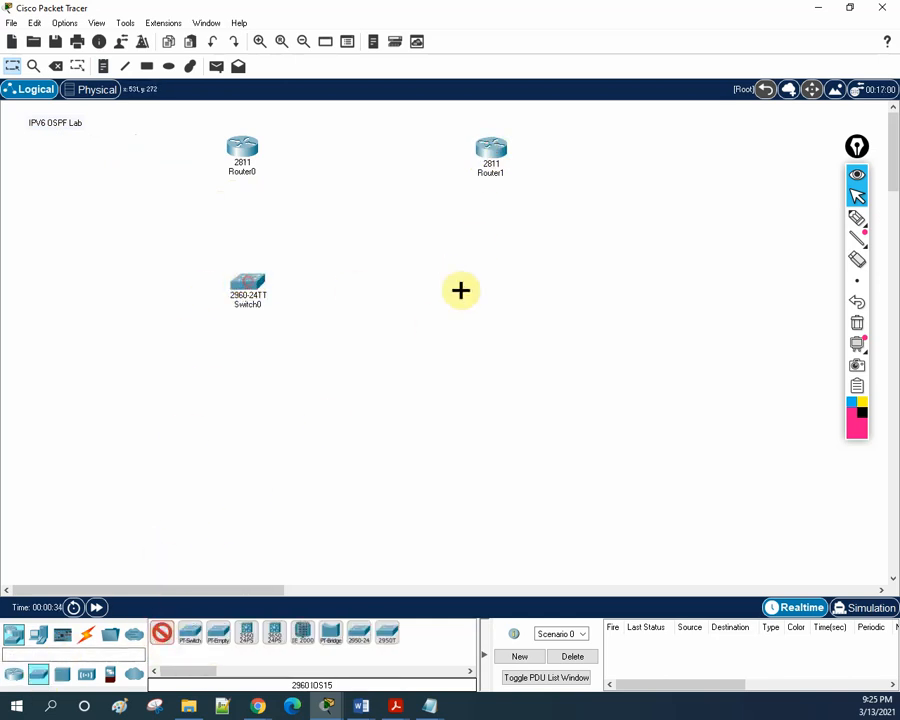
{"action": "left_click", "coordinate": [506, 281]}
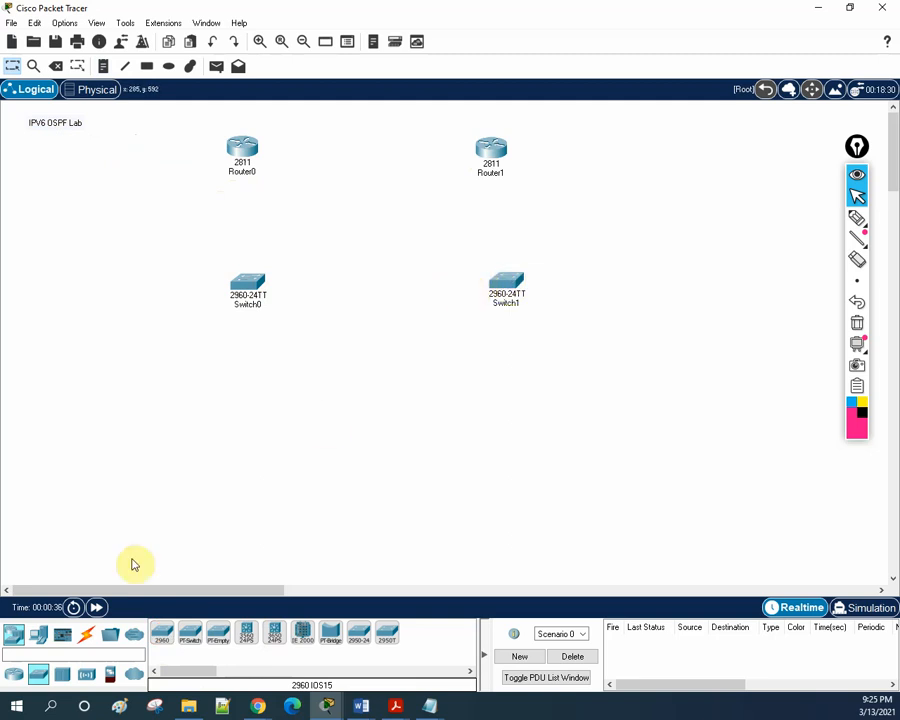
Add four PCs in a row below the switches, two under each switch.
{"action": "left_click", "coordinate": [33, 638]}
{"action": "left_click", "coordinate": [160, 636]}
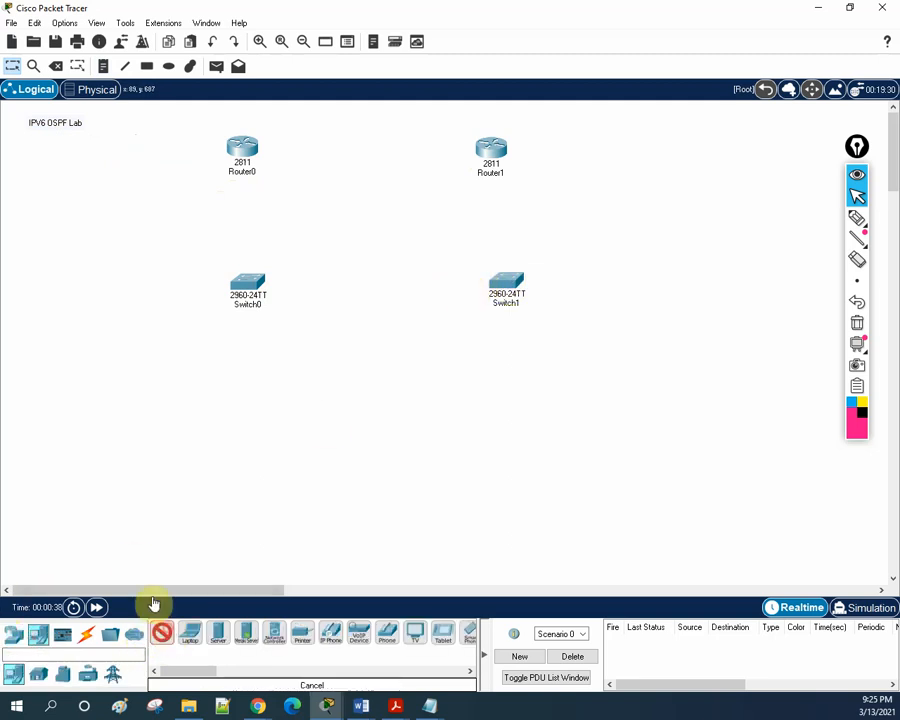
{"action": "left_click", "coordinate": [114, 428]}
{"action": "left_click", "coordinate": [290, 432]}
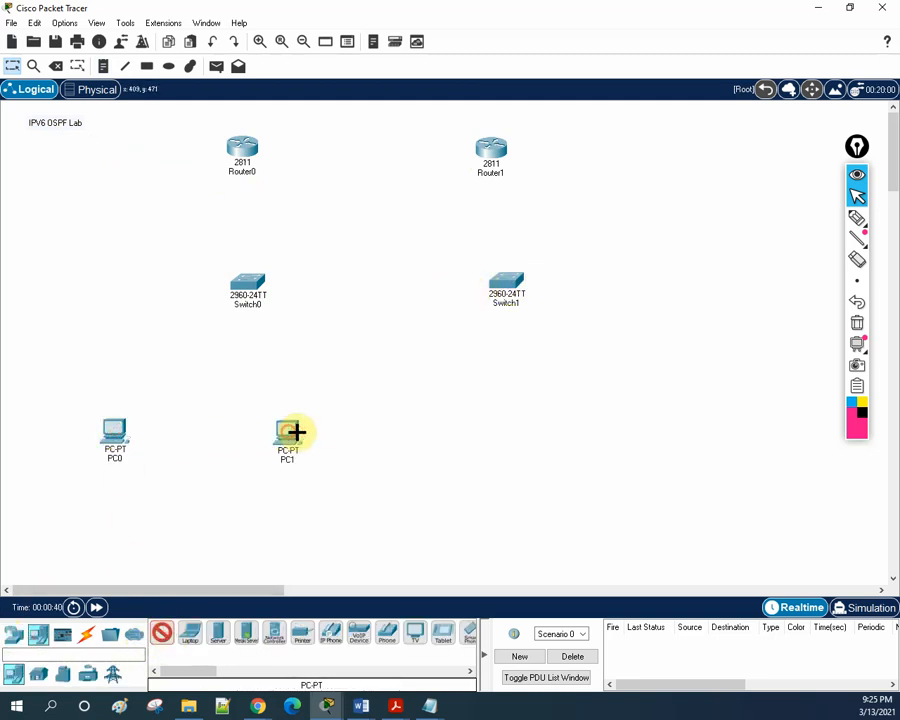
{"action": "left_click", "coordinate": [474, 434]}
{"action": "left_click", "coordinate": [624, 430]}
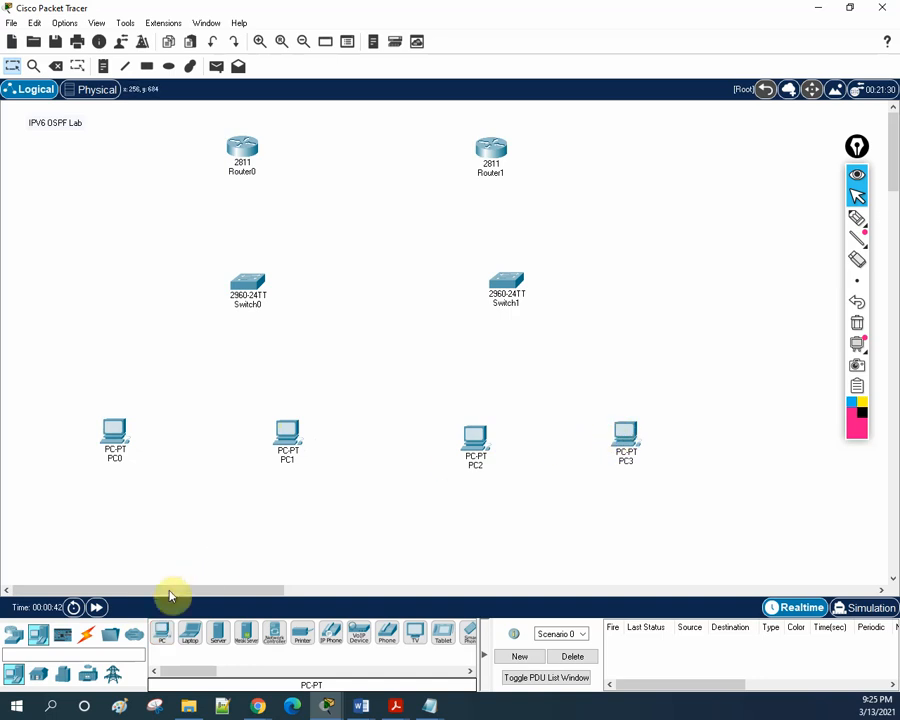
Connect PC0 and PC1 to Switch0 using the automatic connection type.
{"action": "left_click", "coordinate": [88, 626]}
{"action": "left_click", "coordinate": [158, 634]}
{"action": "left_click", "coordinate": [114, 434]}
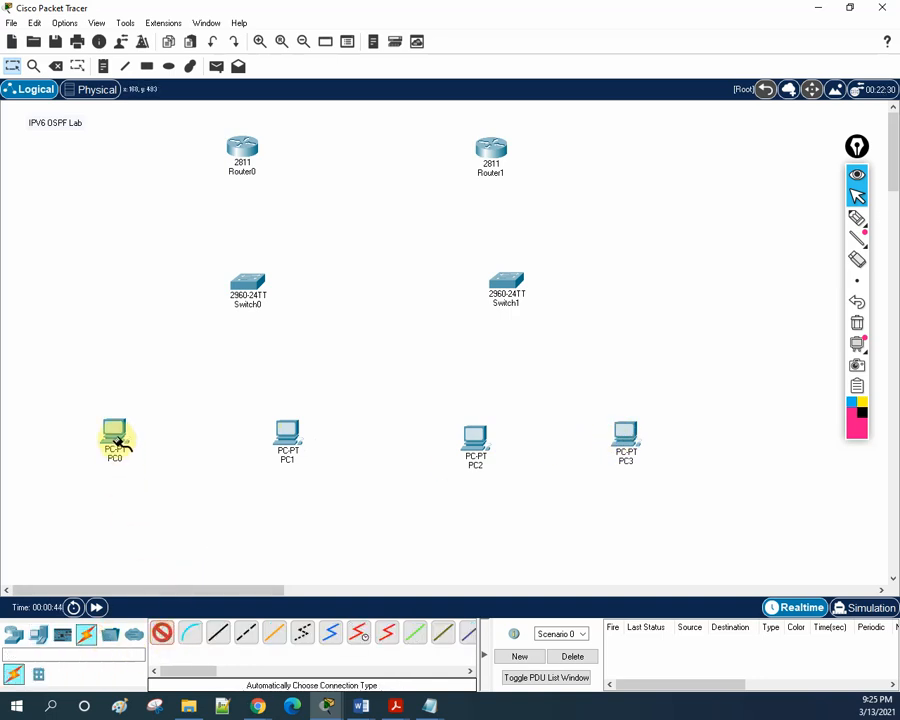
{"action": "left_click", "coordinate": [248, 288]}
{"action": "left_click", "coordinate": [288, 432]}
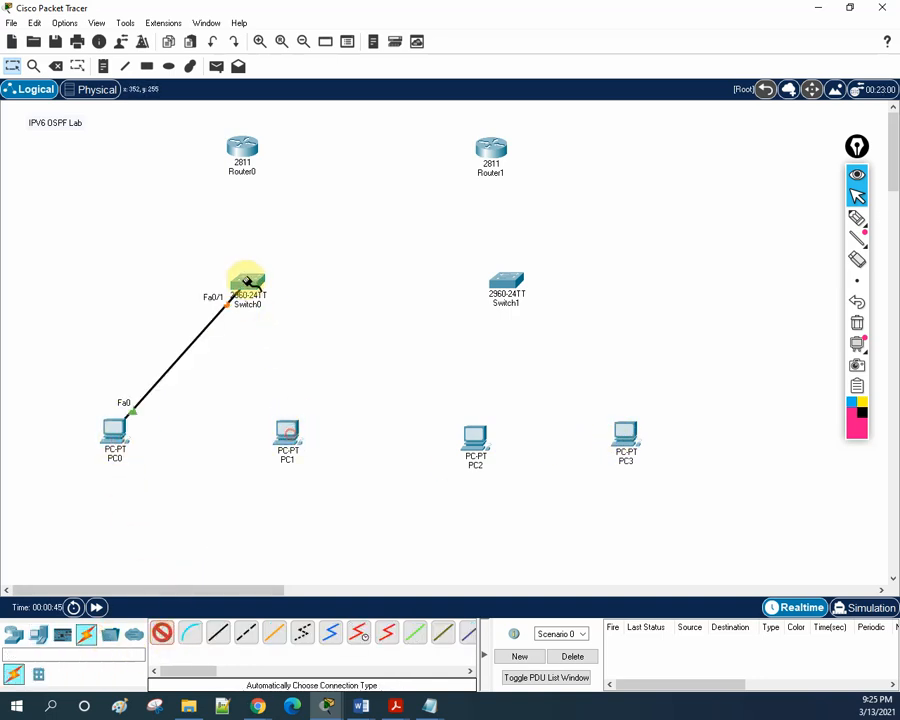
{"action": "left_click", "coordinate": [247, 284]}
Connect PC2 and PC3 to Switch1 using the automatic connection type.
{"action": "left_click", "coordinate": [508, 290]}
{"action": "left_click", "coordinate": [475, 438]}
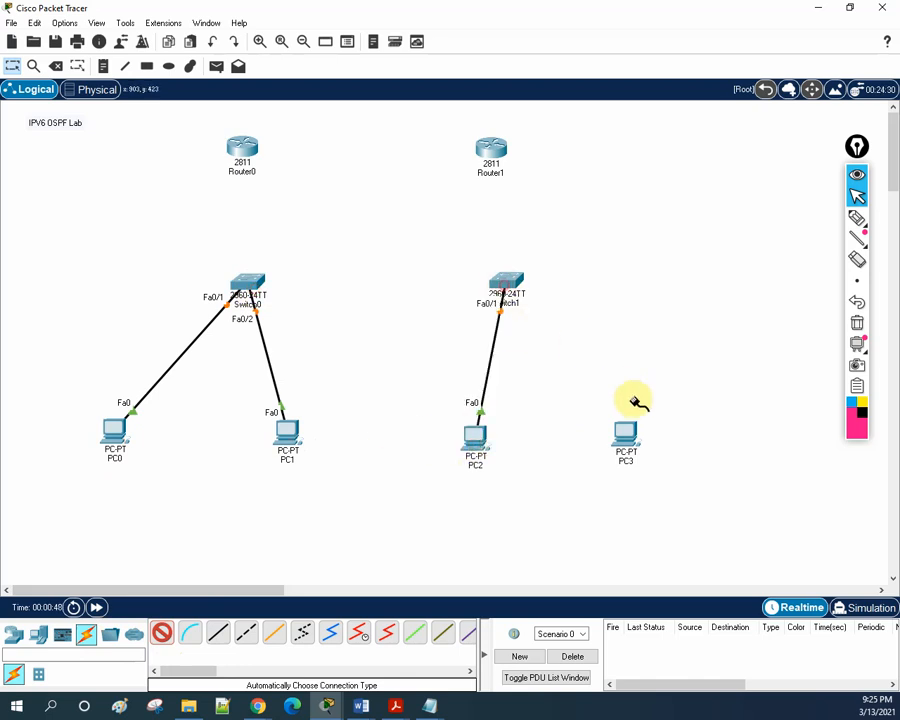
{"action": "left_click", "coordinate": [626, 430]}
{"action": "left_click", "coordinate": [505, 290]}
Connect Router0 to Router1 and each router to the switch below it, and nudge Router1 slightly upward.
{"action": "left_click", "coordinate": [240, 146]}
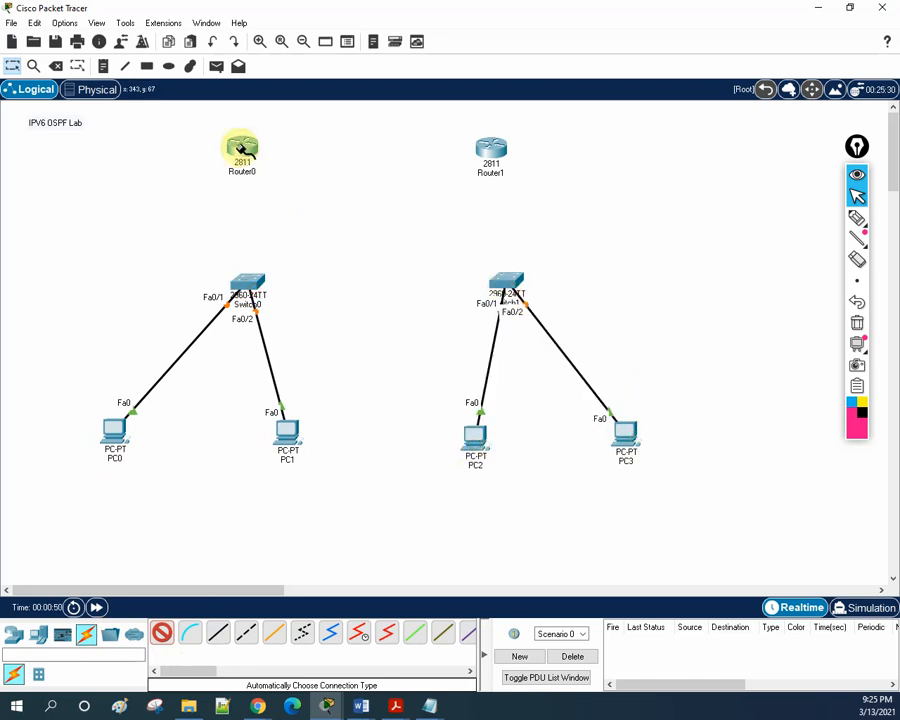
{"action": "left_click", "coordinate": [484, 148]}
{"action": "left_click", "coordinate": [243, 155]}
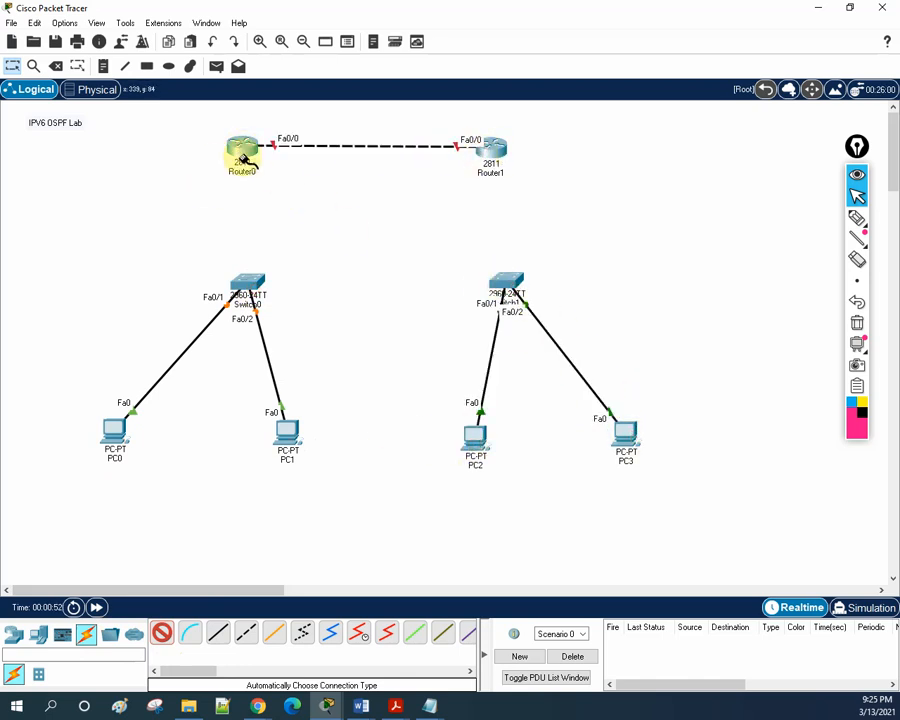
{"action": "left_click", "coordinate": [250, 282]}
{"action": "left_click", "coordinate": [489, 151]}
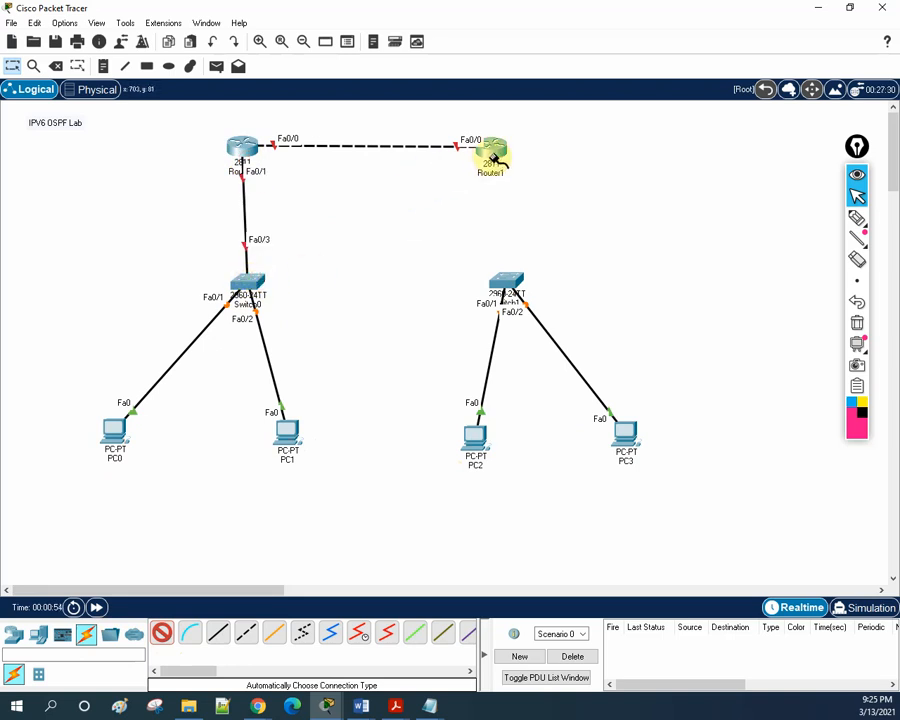
{"action": "left_click", "coordinate": [515, 281]}
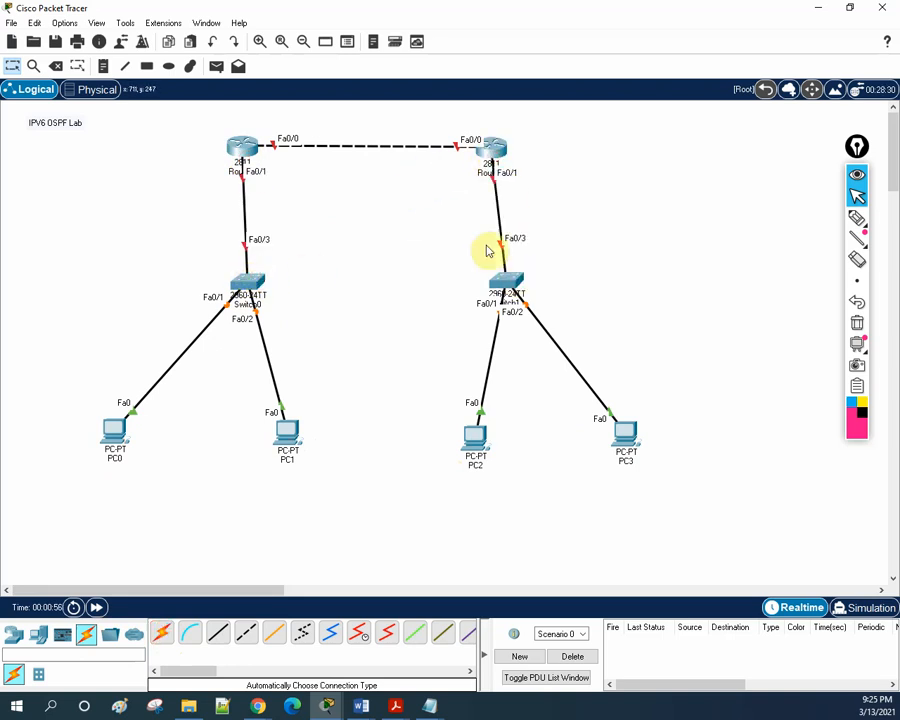
{"action": "left_click_drag", "start_coordinate": [502, 151], "coordinate": [498, 146]}
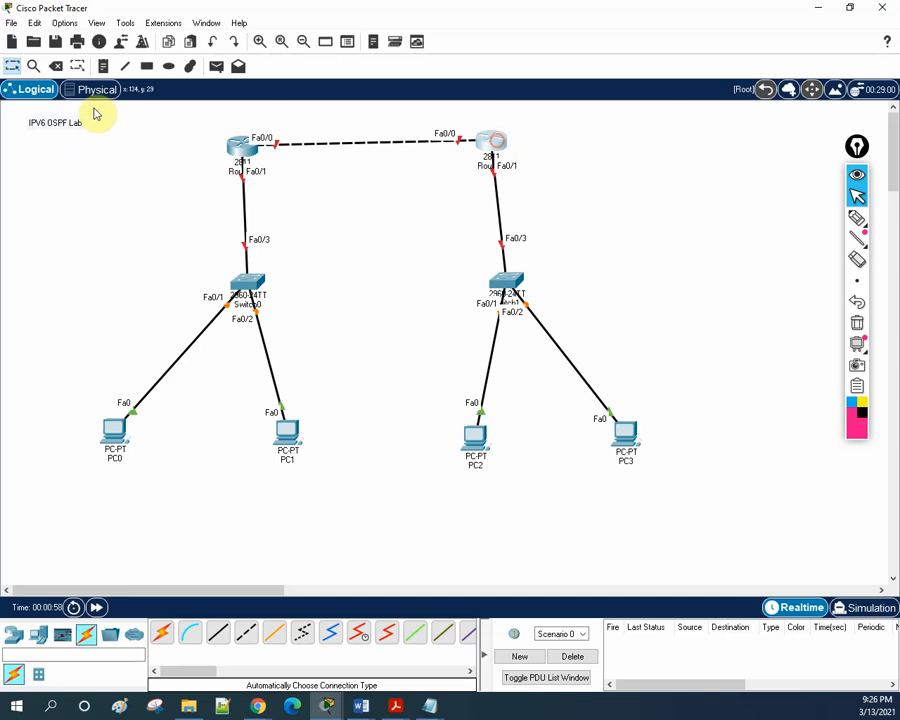
Add the note 2001:1::1 above Router0's Fa0/0 port and copy its text.
{"action": "left_click", "coordinate": [103, 66]}
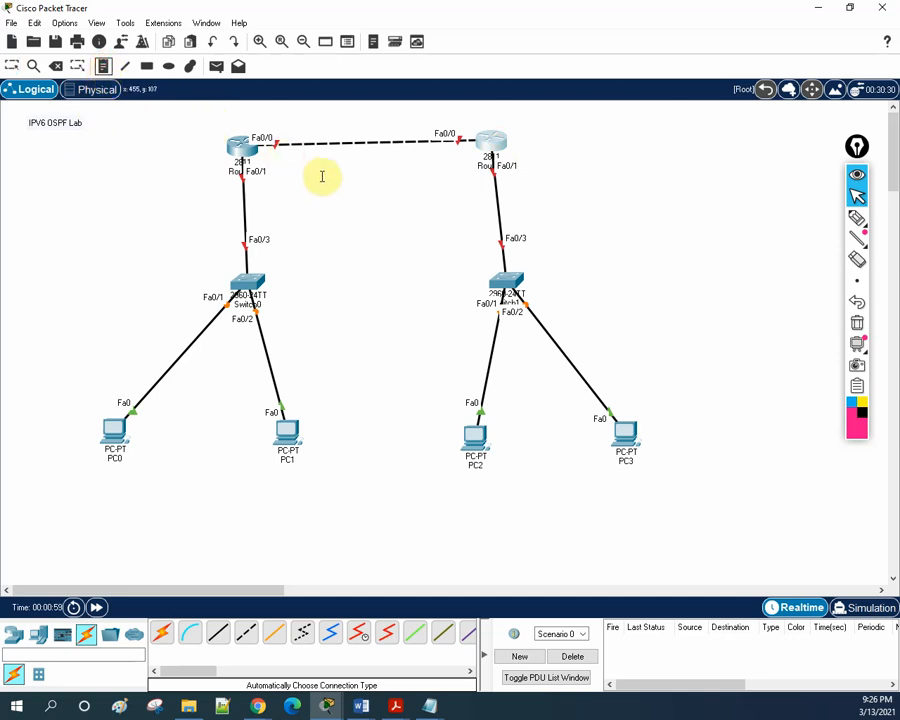
{"action": "left_click", "coordinate": [268, 116]}
{"action": "type", "text": "2001:1::1"}
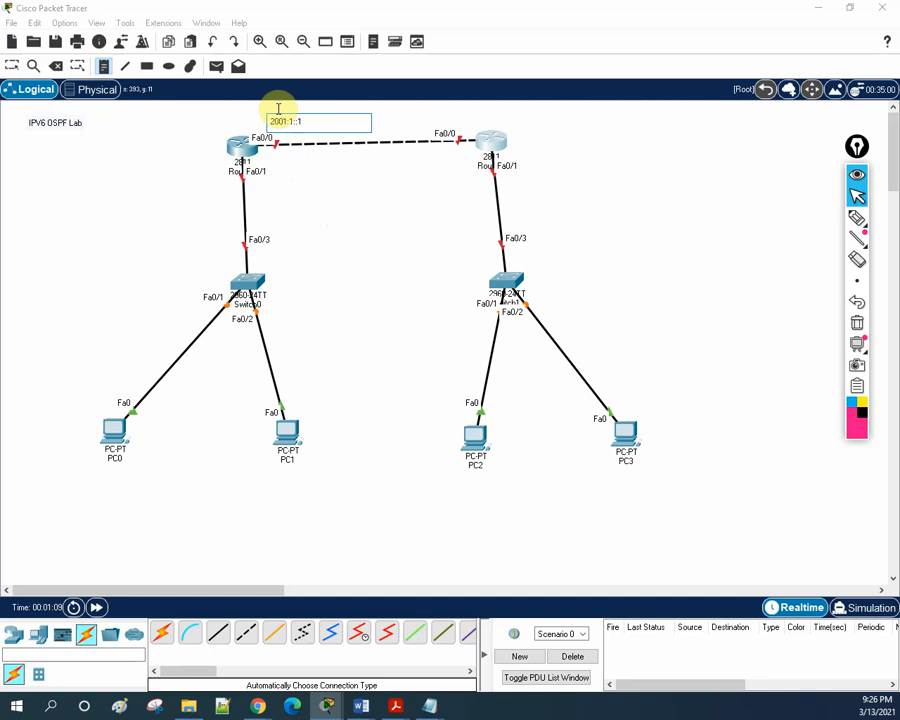
{"action": "left_click_drag", "start_coordinate": [300, 122], "coordinate": [248, 117]}
{"action": "key", "text": "ctrl+c"}
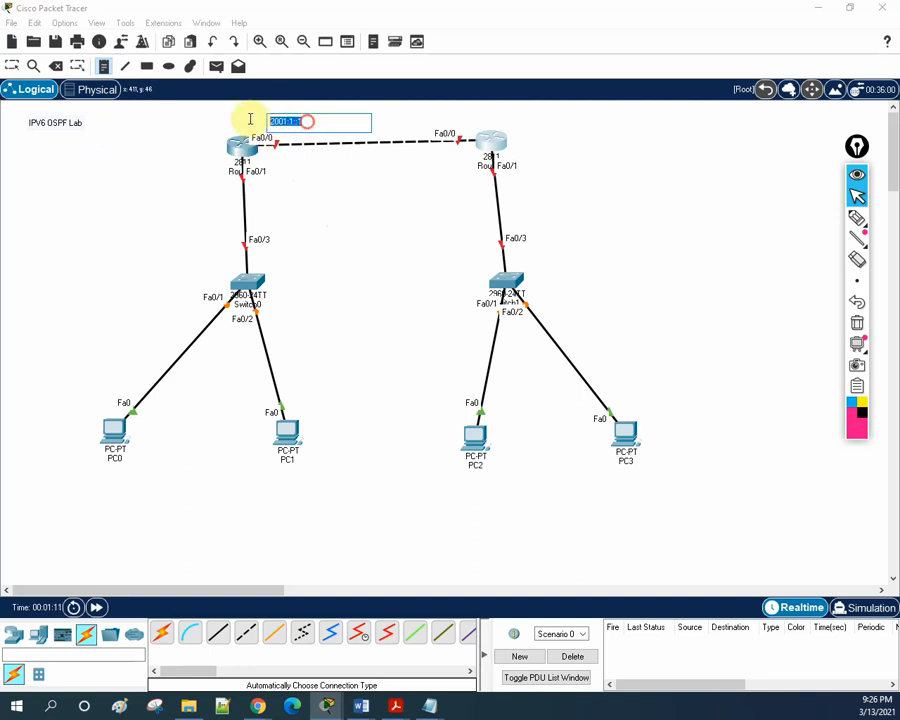
Add the note 2001:1::2 above Router1's Fa0/0 port.
{"action": "left_click", "coordinate": [426, 118]}
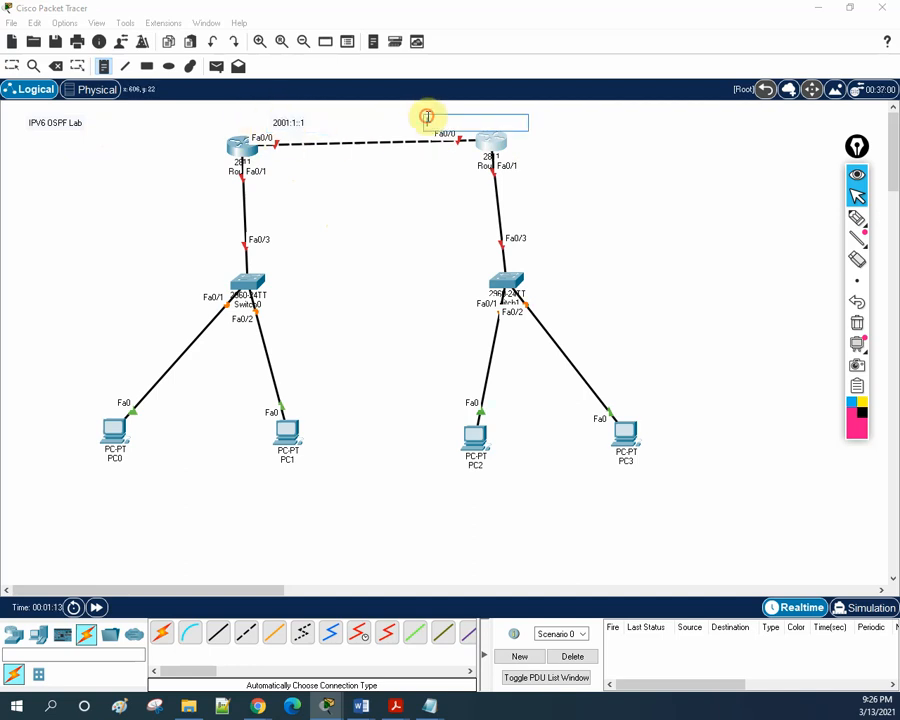
{"action": "key", "text": "ctrl+v"}
{"action": "key", "text": "BackSpace"}
{"action": "type", "text": "2"}
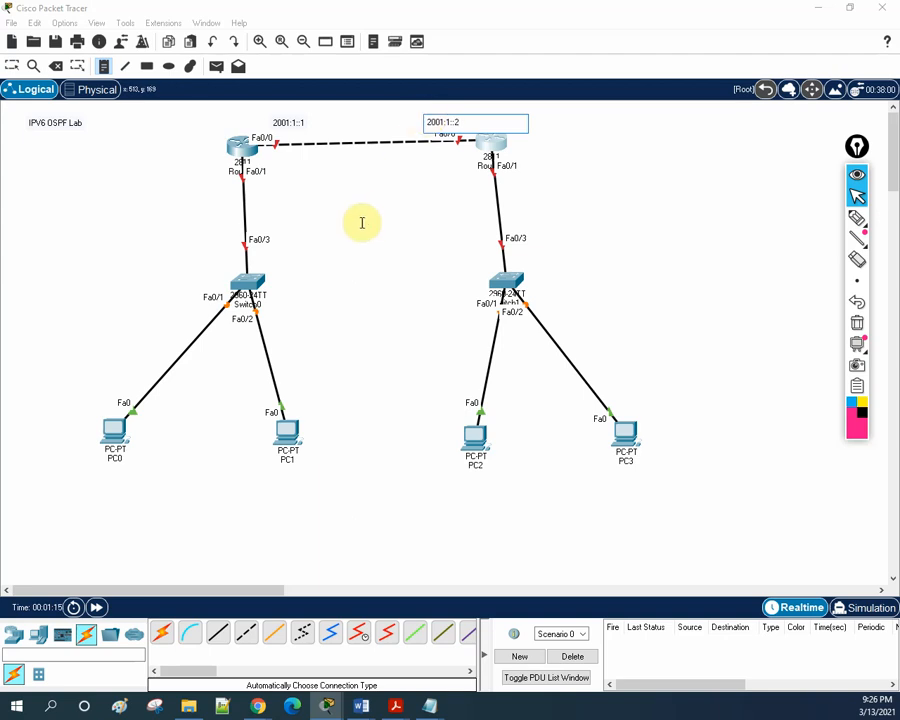
{"action": "left_click", "coordinate": [360, 222]}
Add the notes 2001:2::1 beside Router0's Fa0/1 port and 2001:3::1 beside Router1's Fa0/1 port.
{"action": "left_click", "coordinate": [138, 178]}
{"action": "key", "text": "ctrl+v"}
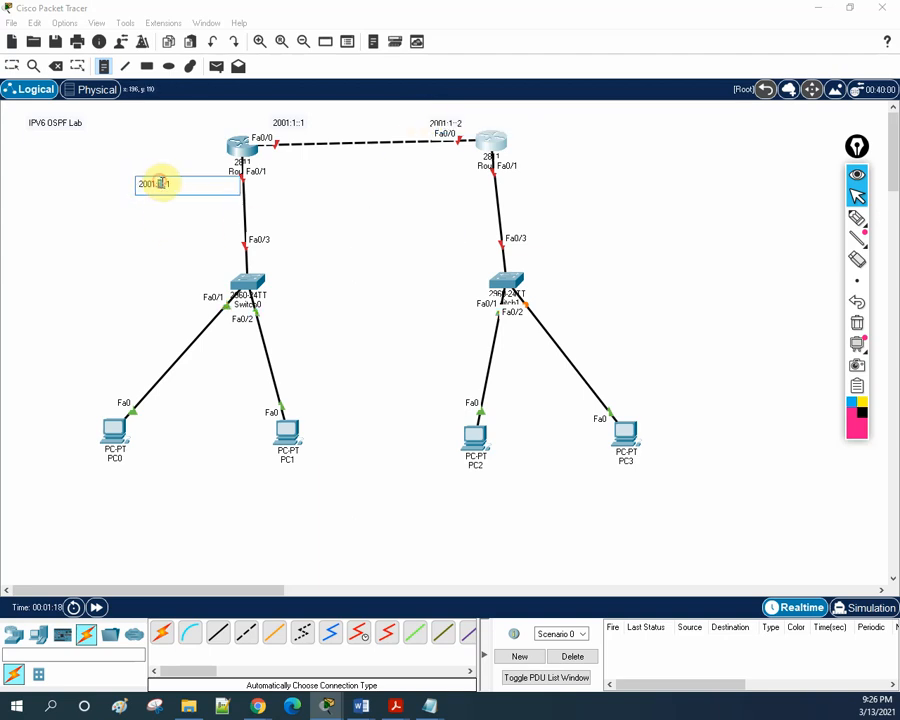
{"action": "left_click", "coordinate": [519, 183]}
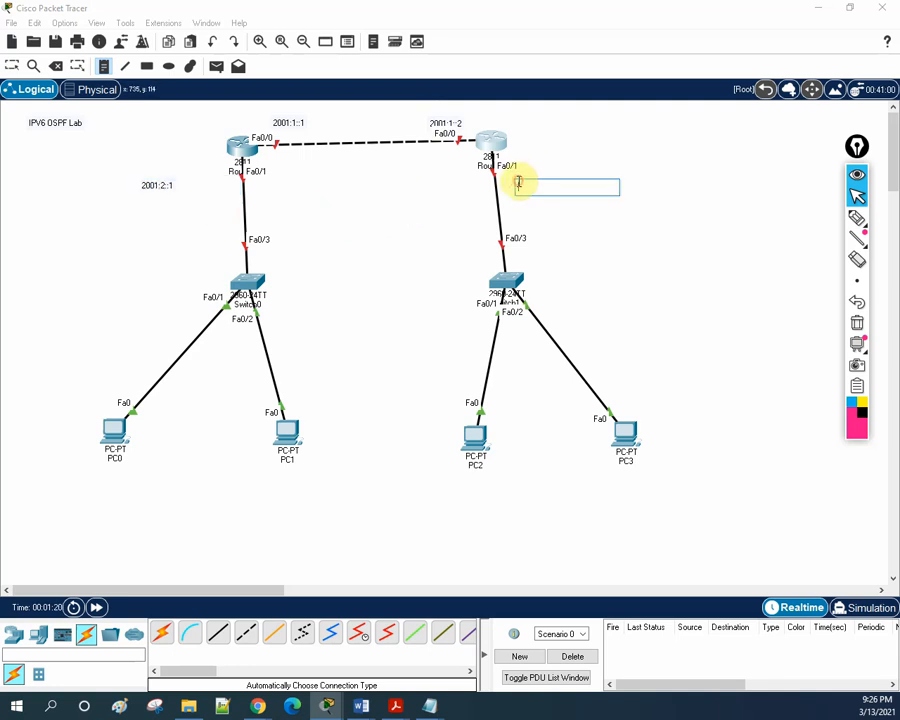
{"action": "key", "text": "ctrl+v"}
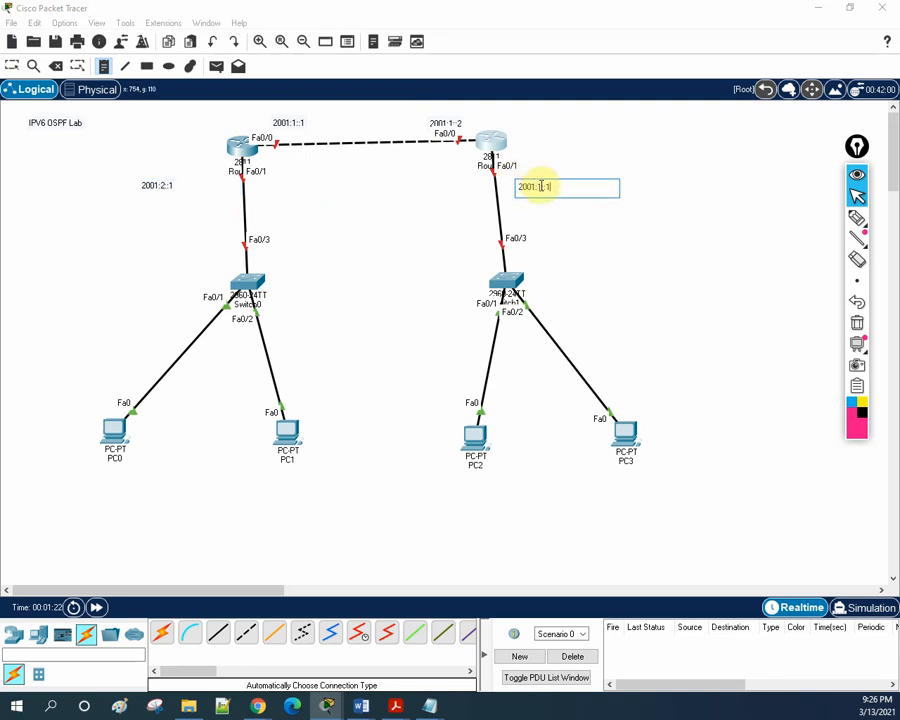
{"action": "left_click", "coordinate": [541, 186]}
{"action": "key", "text": "BackSpace"}
{"action": "type", "text": "3"}
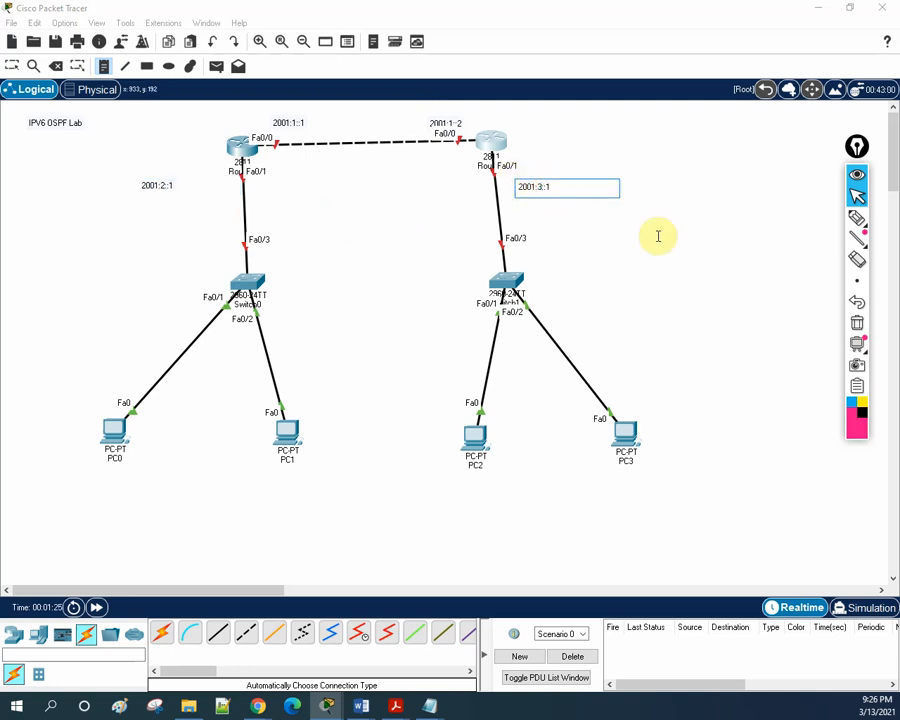
{"action": "left_click", "coordinate": [655, 238]}
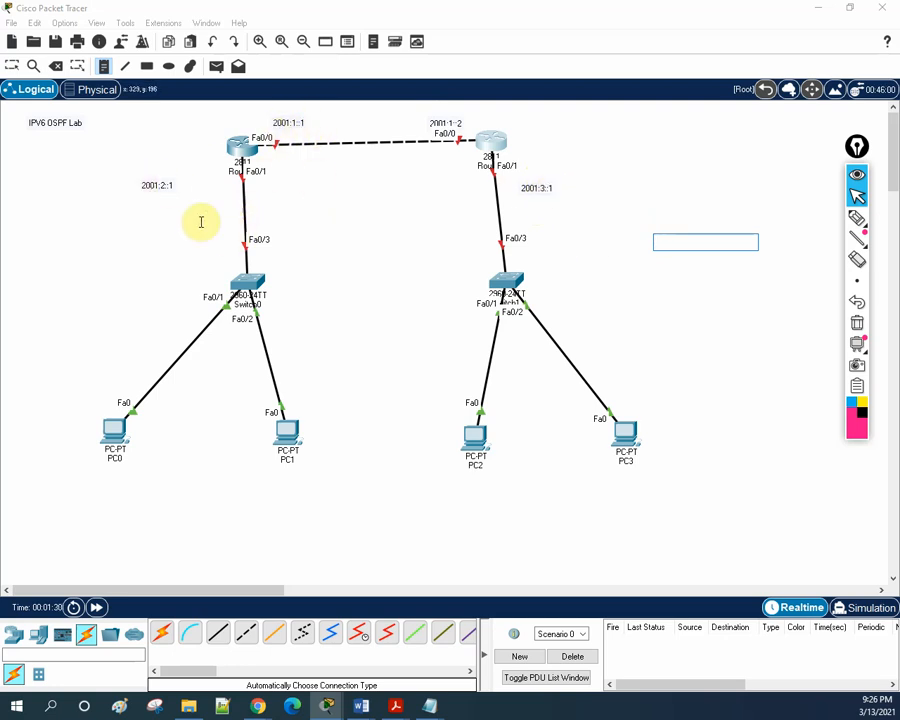
{"action": "left_click", "coordinate": [12, 66]}
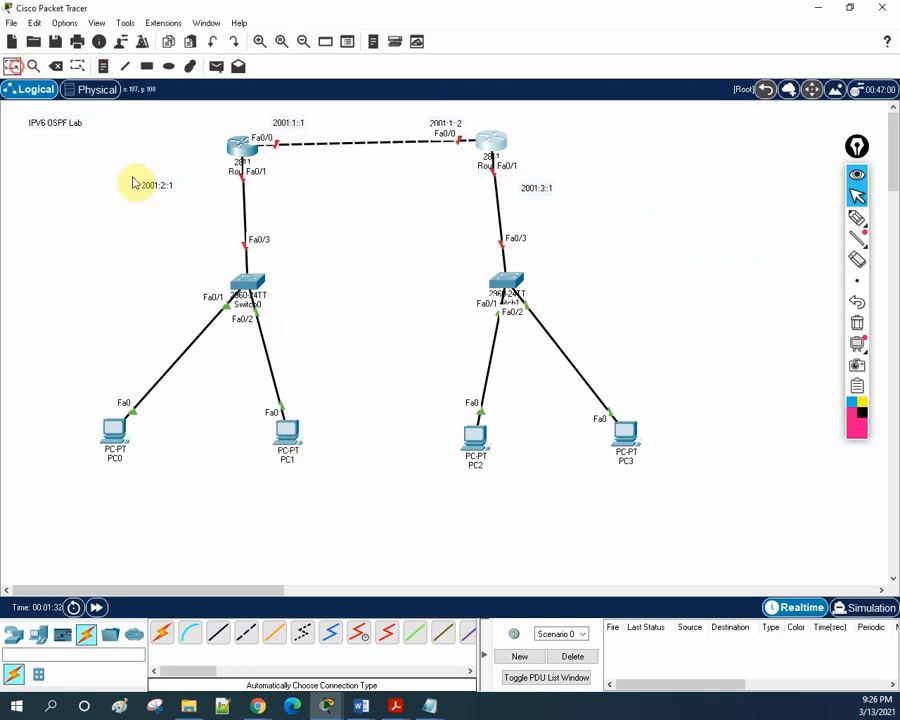
Shift PC1 slightly to the right and rename Switch0 as SW1 and Switch1 as SW2.
{"action": "left_click_drag", "start_coordinate": [296, 434], "coordinate": [314, 432]}
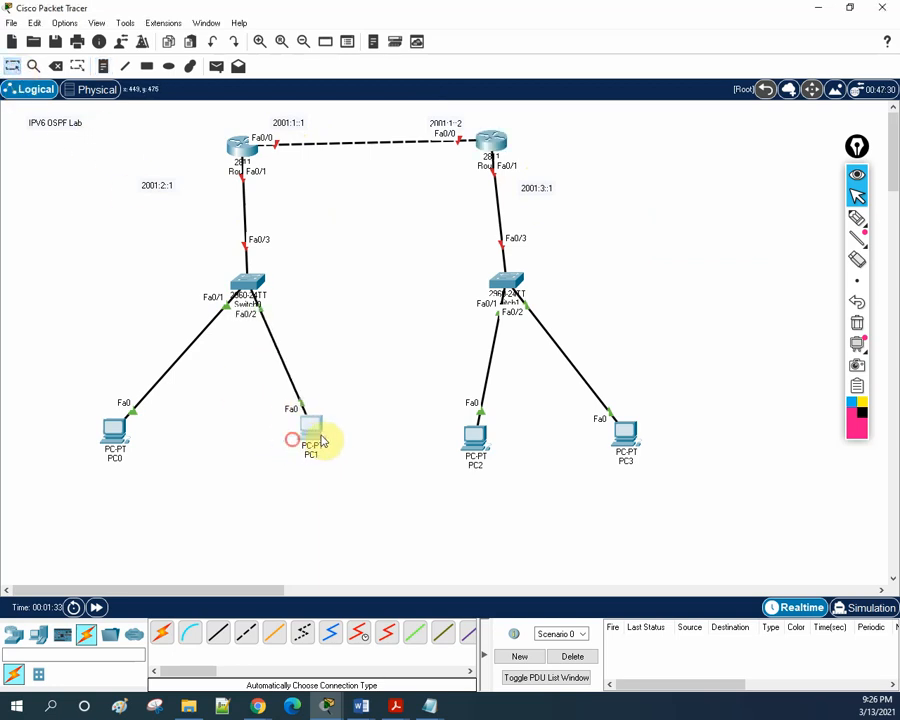
{"action": "left_click", "coordinate": [245, 305]}
{"action": "type", "text": "SW"}
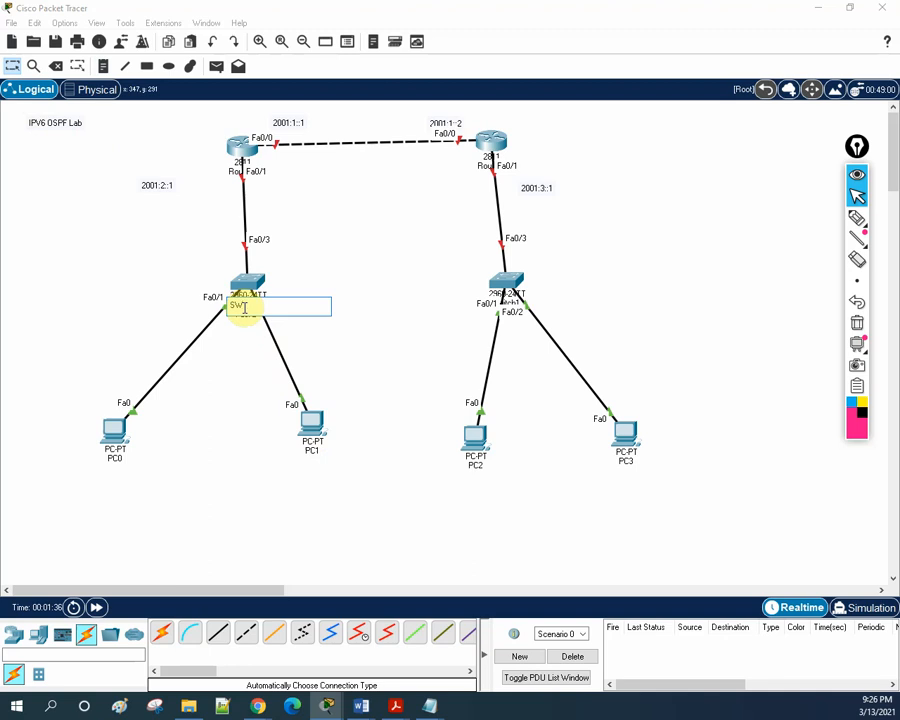
{"action": "type", "text": "1"}
{"action": "left_click", "coordinate": [512, 302]}
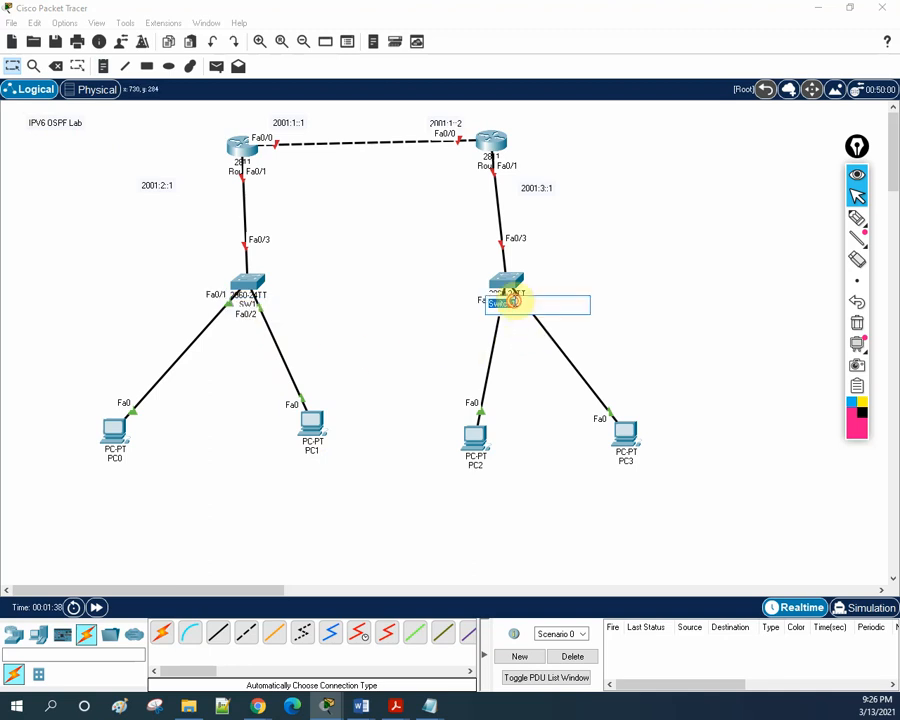
{"action": "type", "text": "SW2"}
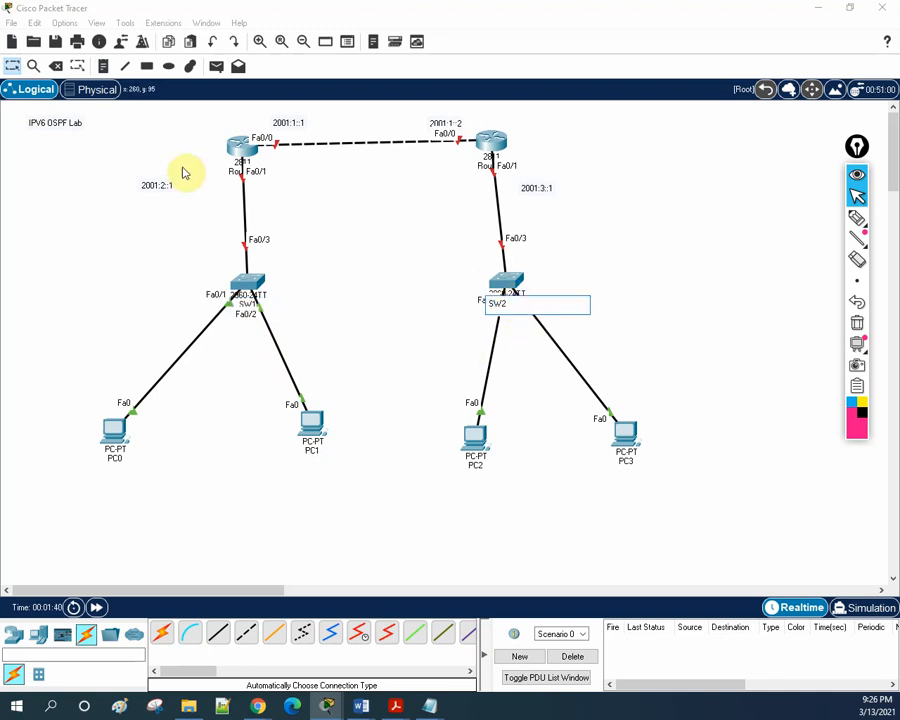
Rename Router0 as R1 and Router1 as R2.
{"action": "left_click", "coordinate": [236, 173]}
{"action": "type", "text": "R1"}
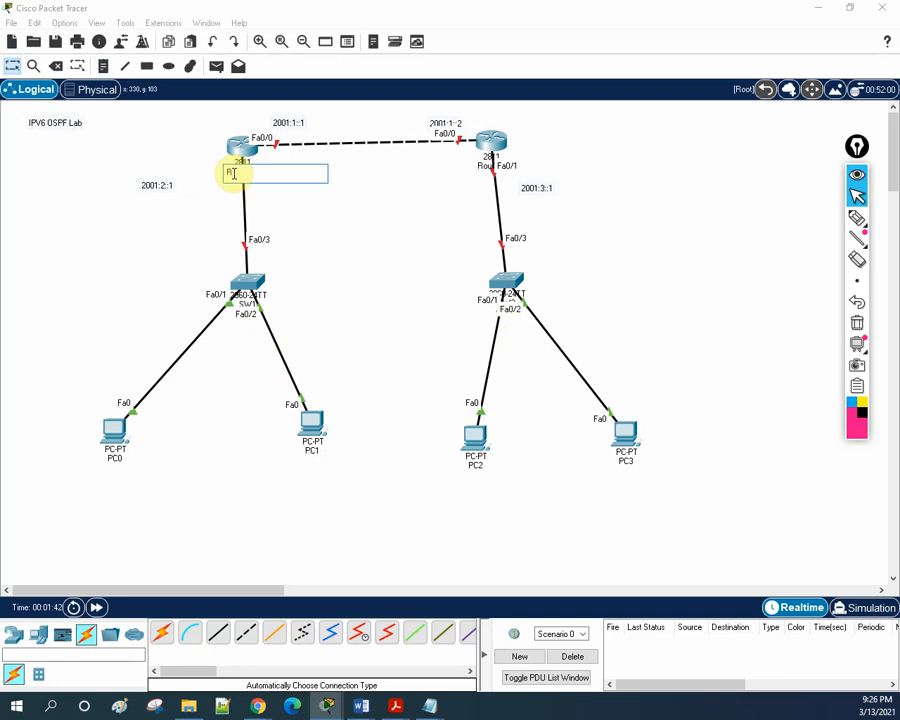
{"action": "key", "text": "Return"}
{"action": "left_click", "coordinate": [485, 167]}
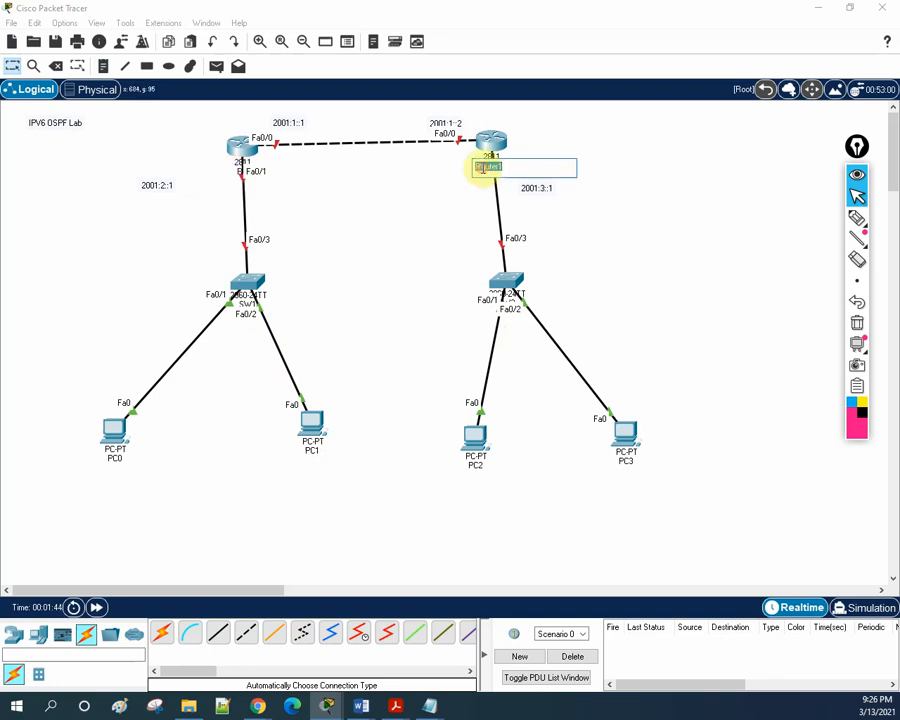
{"action": "type", "text": "R2"}
{"action": "left_click", "coordinate": [409, 207]}
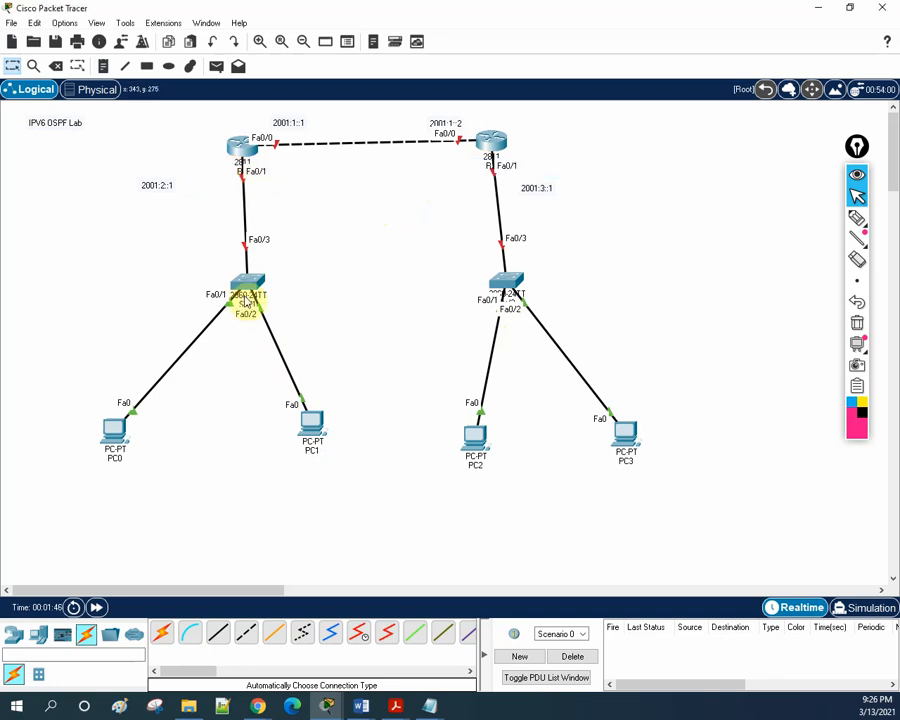
Move PC1 slightly down and PC0 closer to SW1 so the two PCs sit evenly below the switch.
{"action": "left_click_drag", "start_coordinate": [315, 442], "coordinate": [318, 452]}
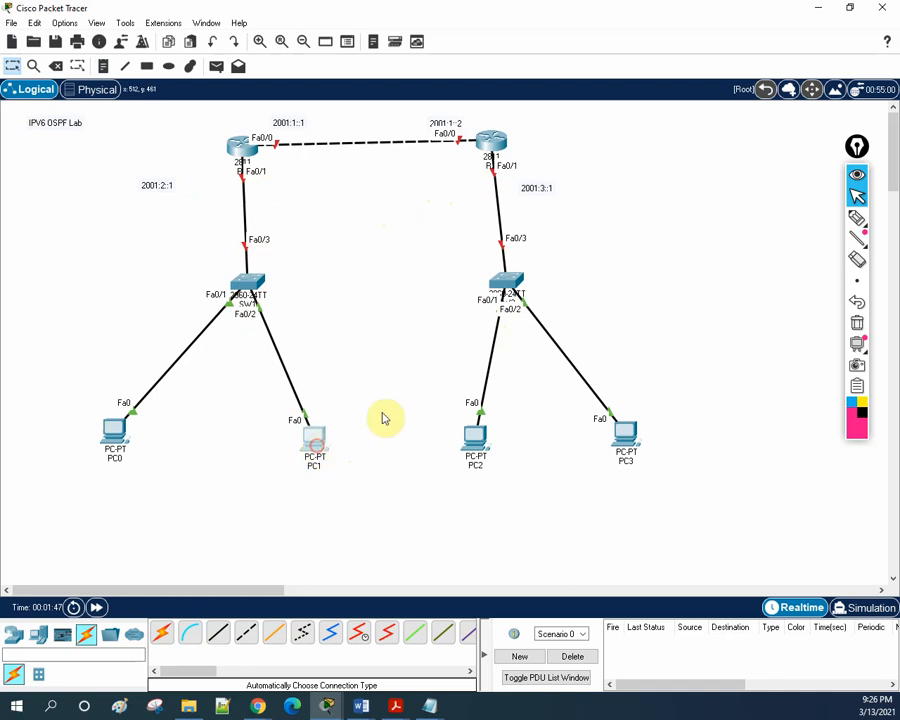
{"action": "left_click_drag", "start_coordinate": [120, 438], "coordinate": [153, 445]}
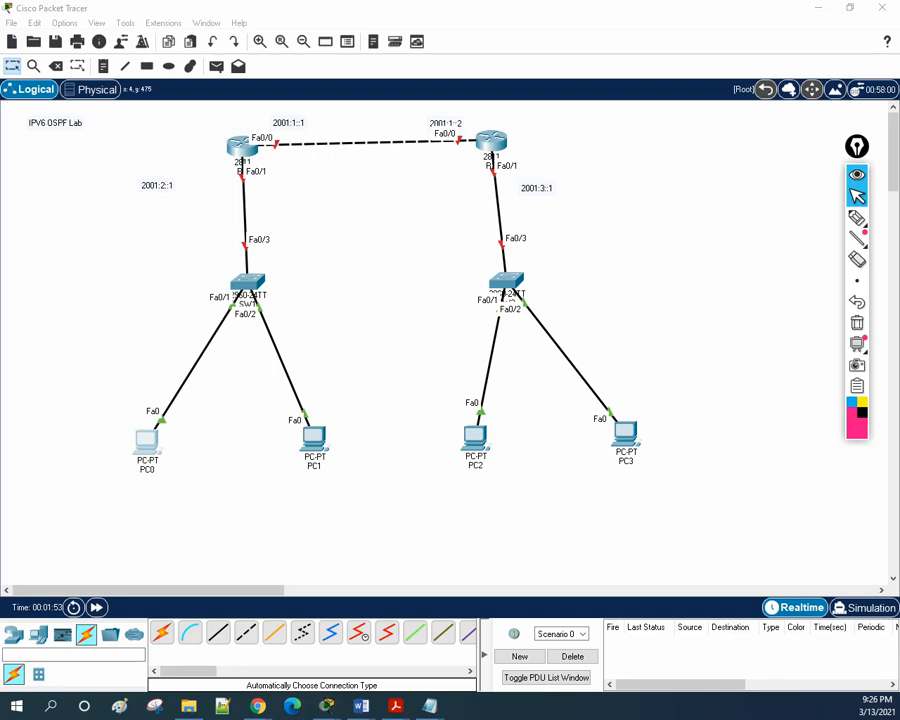
In the blank Notepad document, write the title "IPV6 OSPF Lab:" and below it the heading "!R1 Configuration:".
{"action": "left_click_drag", "start_coordinate": [472, 212], "coordinate": [660, 172]}
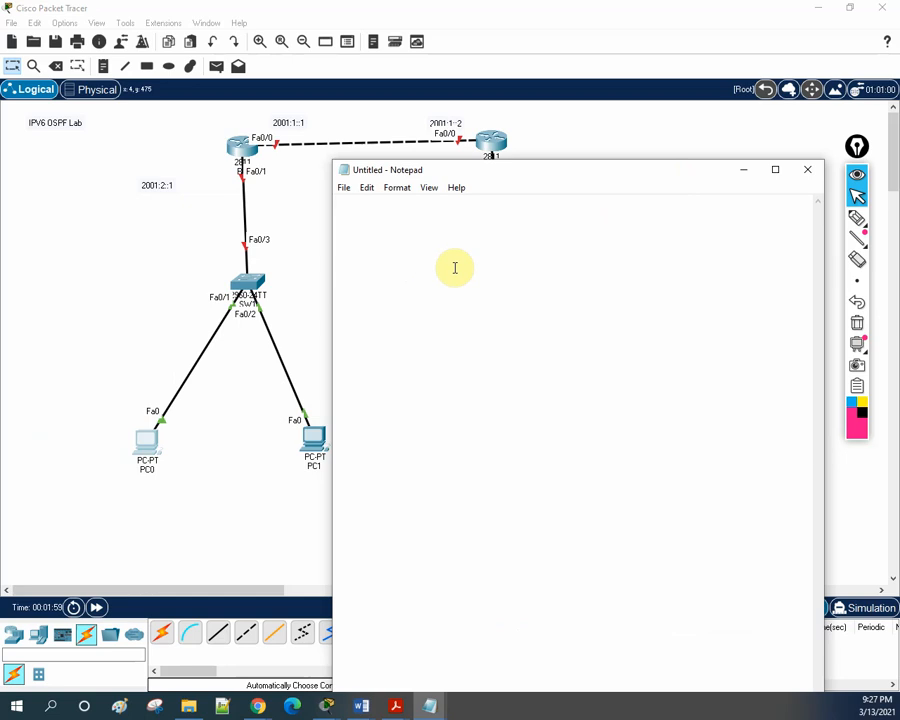
{"action": "type", "text": "IPV6"}
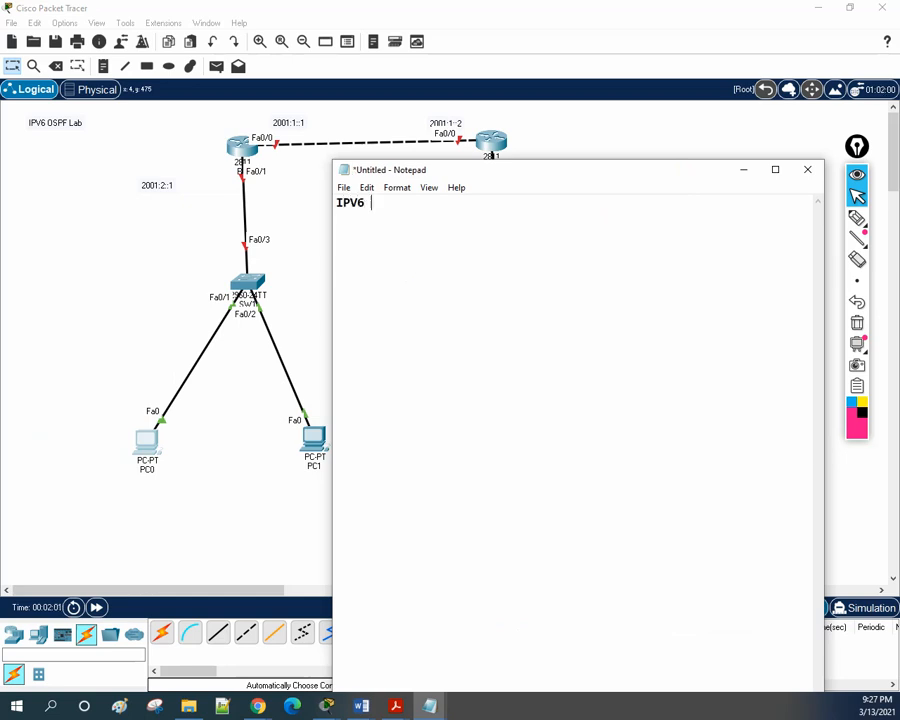
{"action": "type", "text": " OSPF Lab:  !R1C"}
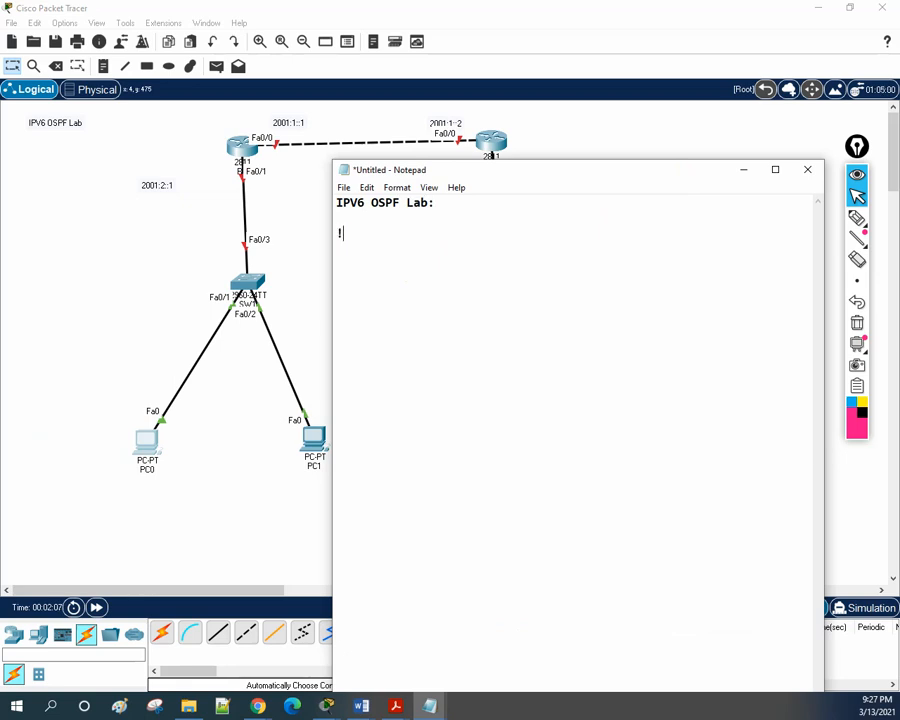
{"action": "type", "text": "onfi"}
{"action": "key", "text": "BackSpace"}
{"action": "key", "text": "BackSpace"}
{"action": "key", "text": "BackSpace"}
{"action": "key", "text": "BackSpace"}
{"action": "key", "text": "BackSpace"}
{"action": "type", "text": "nfiguration:"}
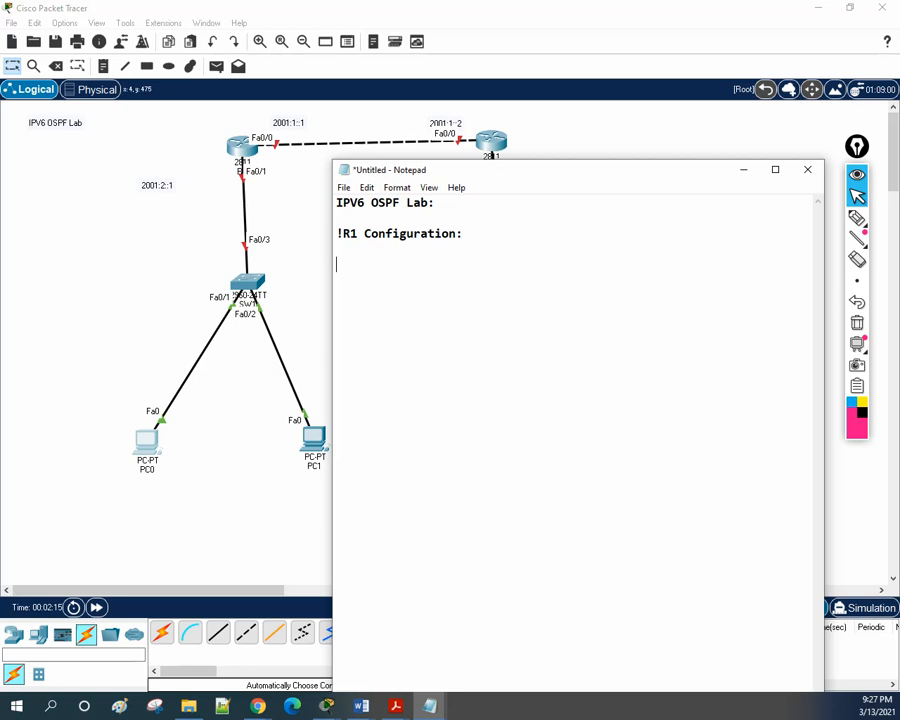
Under the R1 heading, write the commands en, config t and hostname R1, followed by ipv6 unicast-routing after a blank line.
{"action": "type", "text": "config t"}
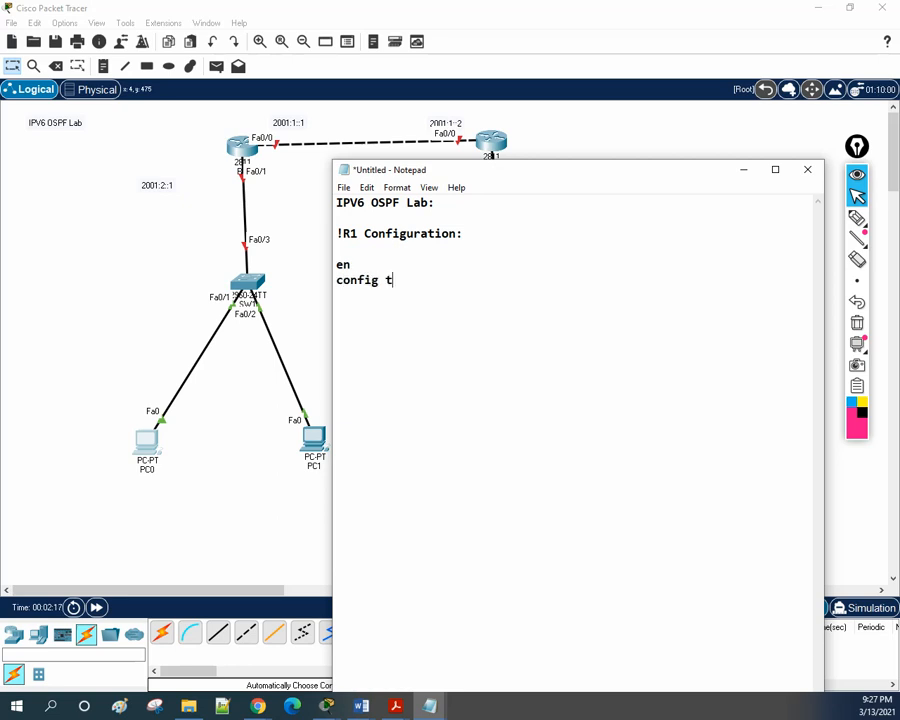
{"action": "type", "text": "hostnm"}
{"action": "type", "text": "ma"}
{"action": "key", "text": "BackSpace"}
{"action": "key", "text": "BackSpace"}
{"action": "key", "text": "BackSpace"}
{"action": "type", "text": "name R1  ipv6 "}
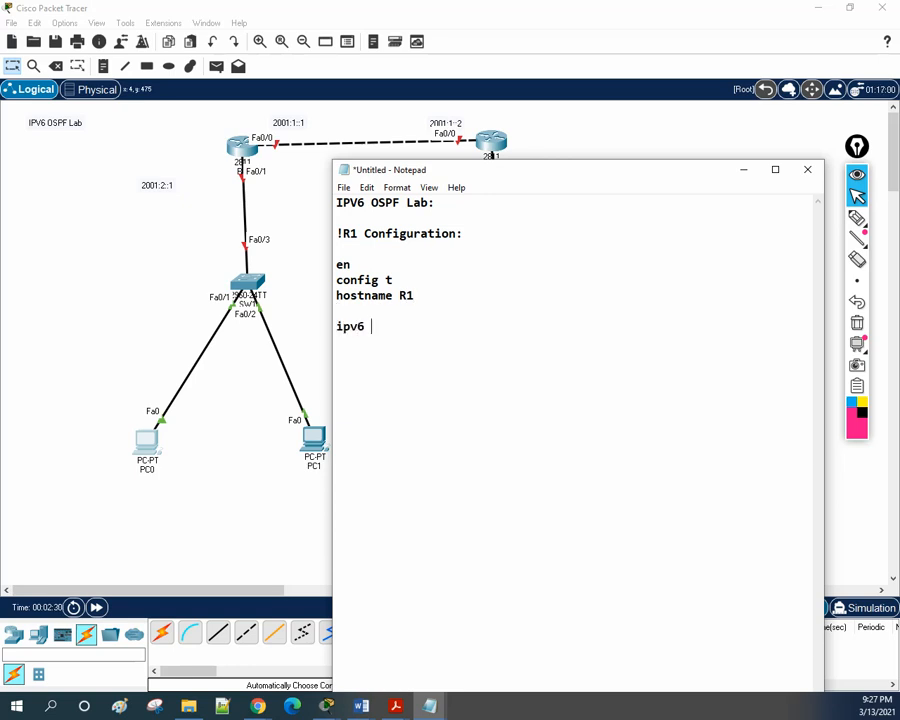
{"action": "type", "text": "unicast-routing"}
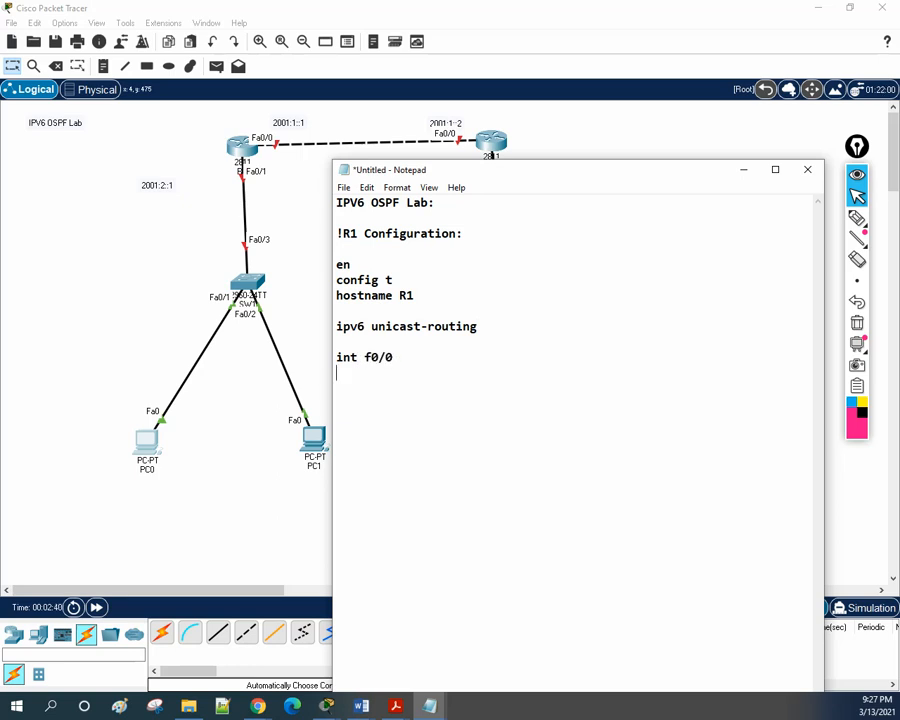
Write R1's interface block for int f0/0 with ipv6 add 2001:1::1/64 and no sh.
{"action": "key", "text": "Return"}
{"action": "type", "text": "ip"}
{"action": "type", "text": "v6 add 2001:1::1/64"}
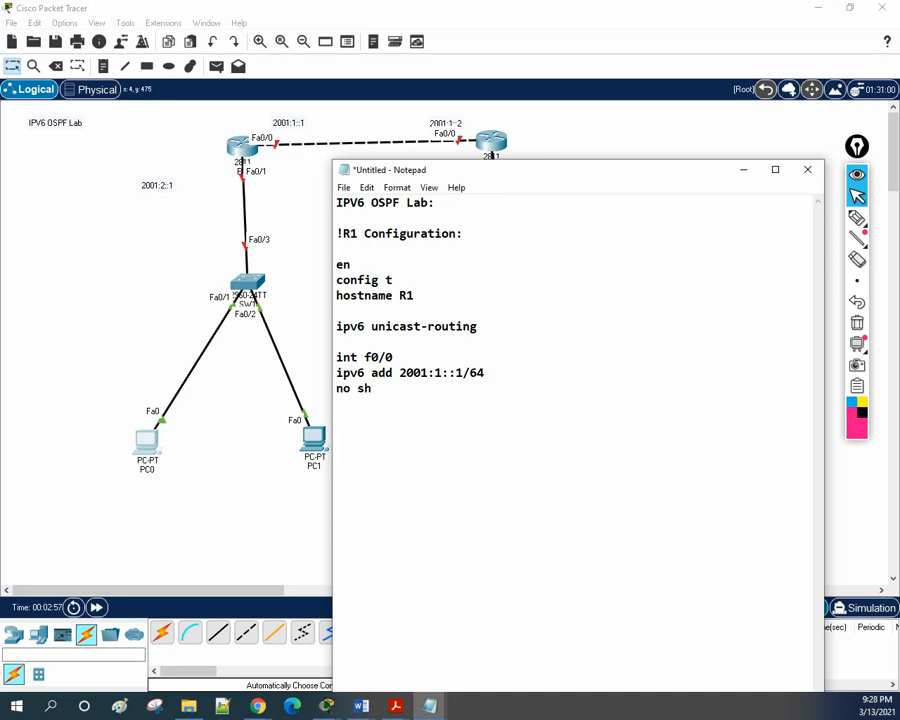
Duplicate R1's f0/0 block below itself and change the copy to int f0/1 with address 2001:2::1/64.
{"action": "left_click_drag", "start_coordinate": [373, 390], "coordinate": [325, 357]}
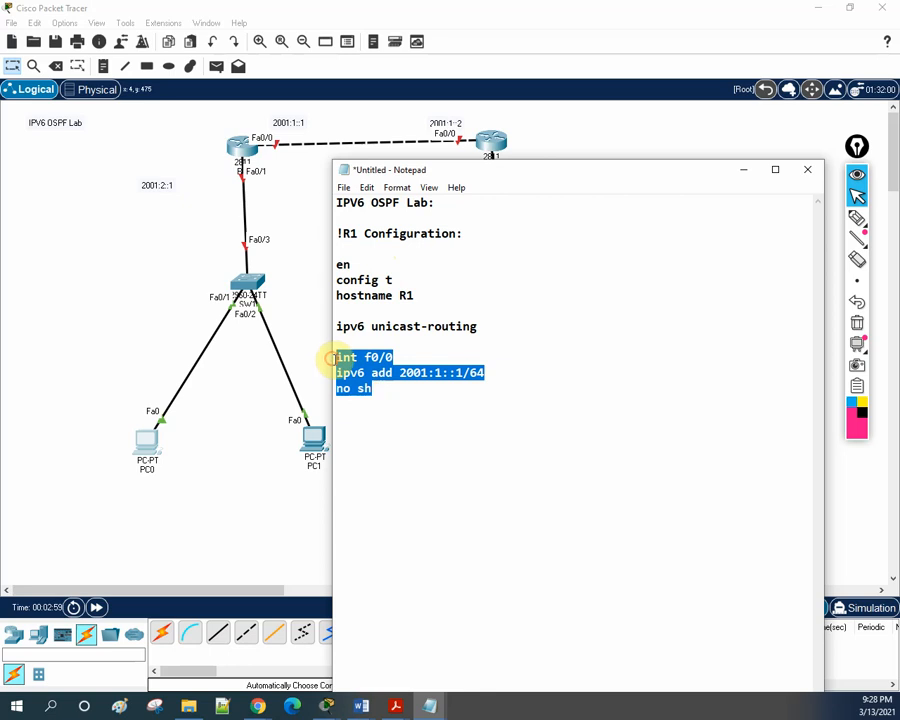
{"action": "key", "text": "ctrl+c"}
{"action": "left_click", "coordinate": [346, 416]}
{"action": "key", "text": "ctrl+v"}
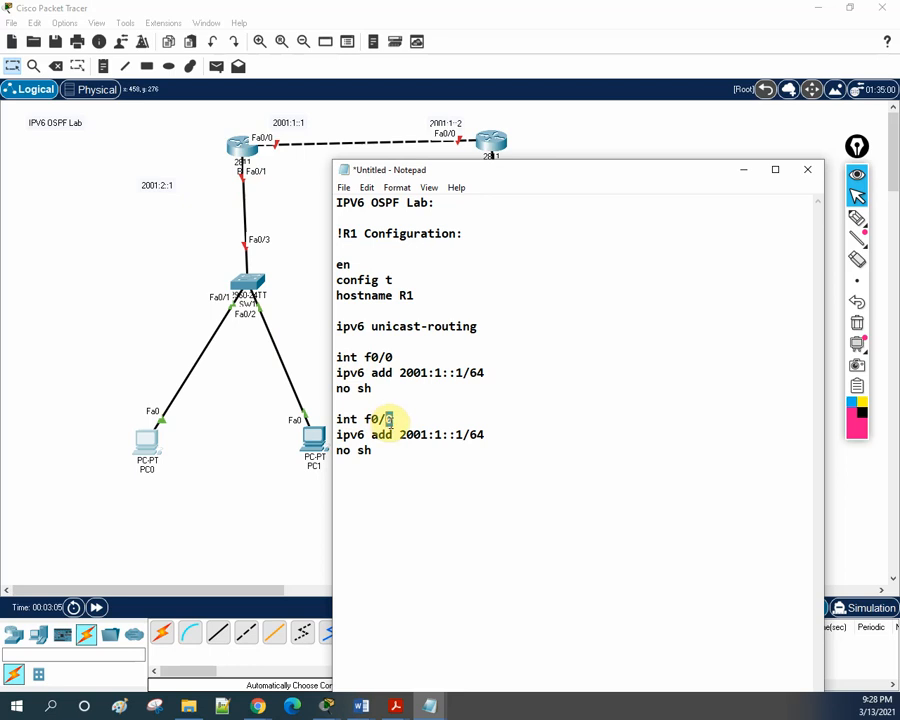
{"action": "type", "text": "1"}
{"action": "left_click_drag", "start_coordinate": [433, 435], "coordinate": [441, 435]}
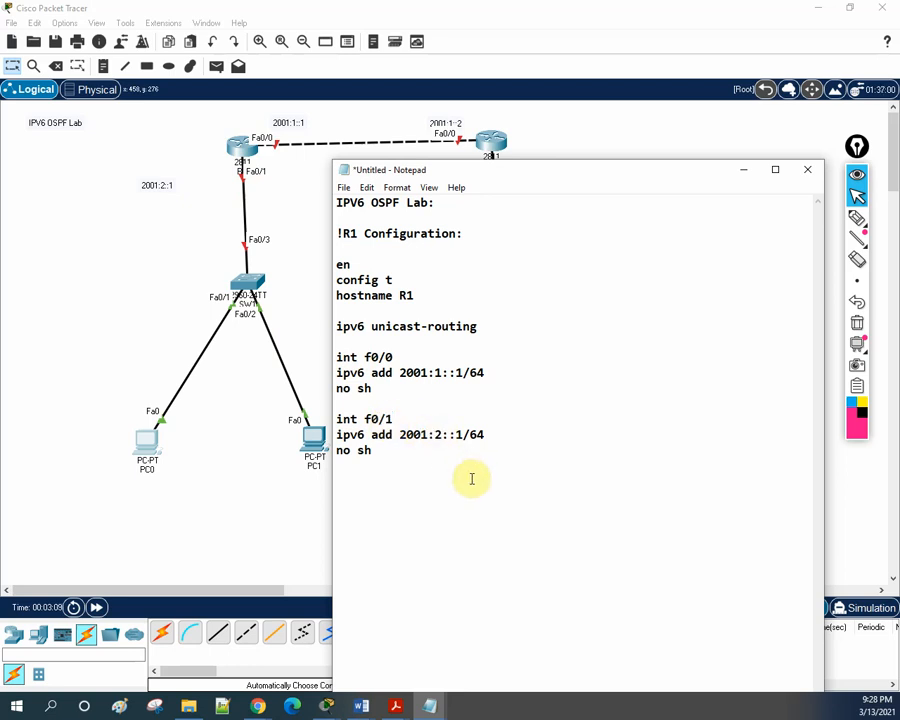
Add a dashed separator line below the R1 configuration and paste a copy of the whole R1 section beneath it.
{"action": "left_click_drag", "start_coordinate": [402, 446], "coordinate": [321, 239]}
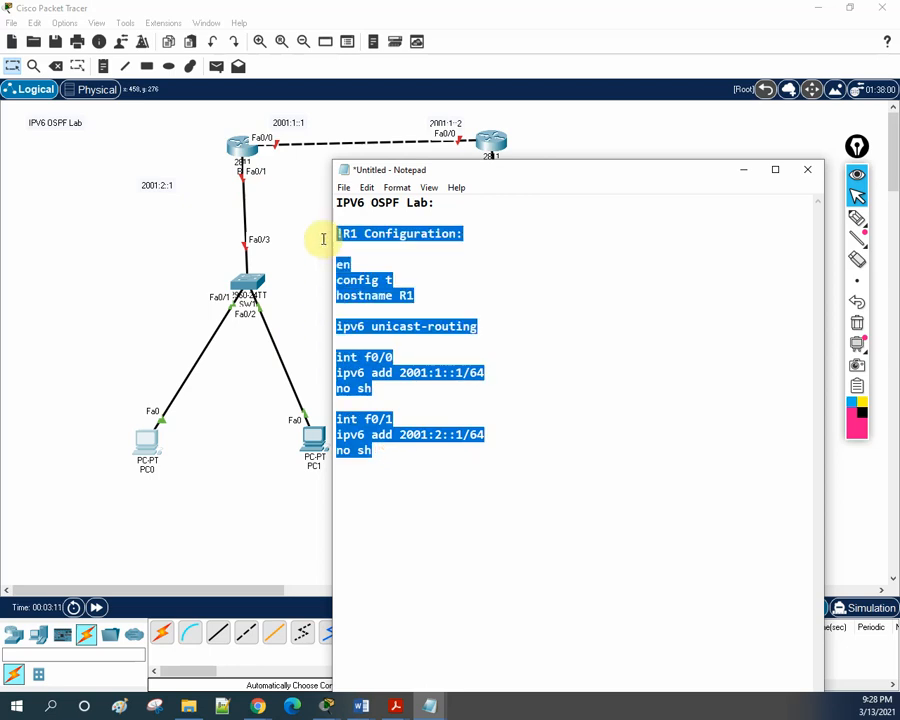
{"action": "right_click", "coordinate": [368, 298]}
{"action": "left_click", "coordinate": [392, 346]}
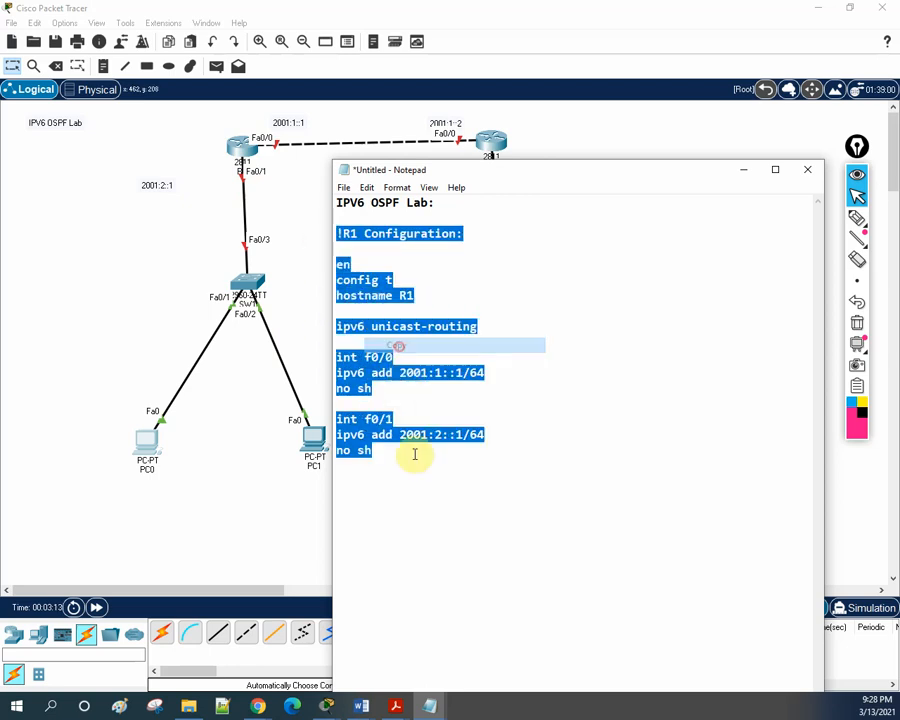
{"action": "left_click", "coordinate": [413, 453]}
{"action": "key", "text": "Return"}
{"action": "key", "text": "Return"}
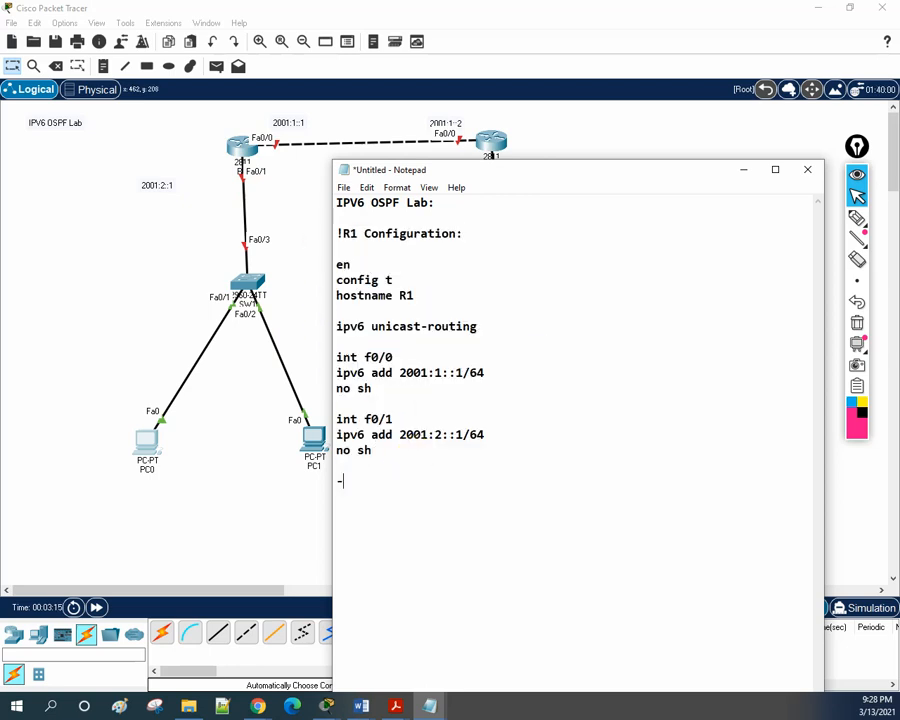
{"action": "type", "text": "------------------------------------"}
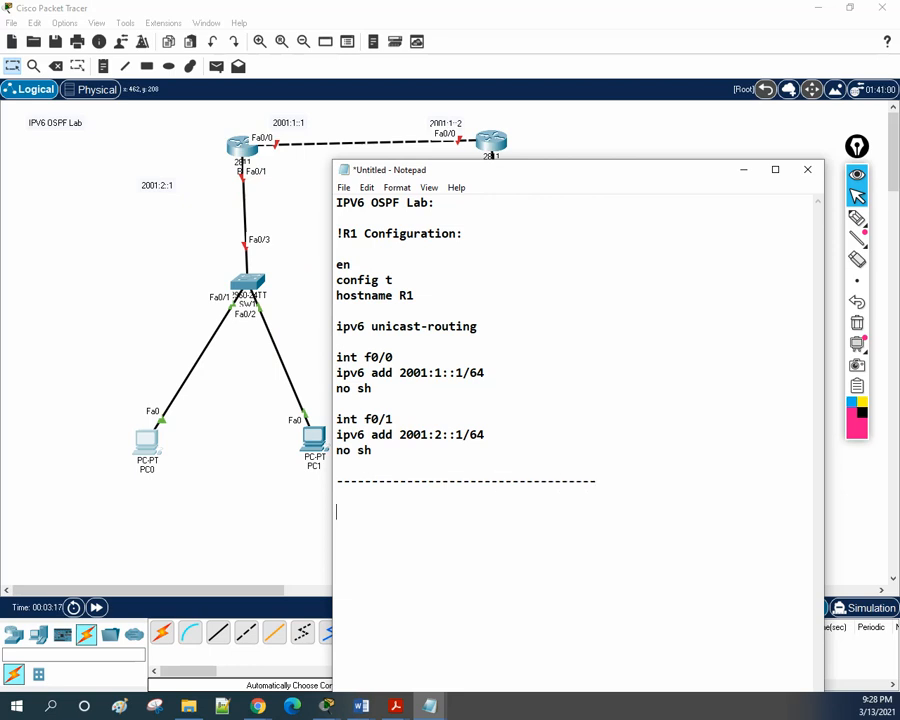
{"action": "key", "text": "Return"}
{"action": "key", "text": "Return"}
{"action": "key", "text": "ctrl+v"}
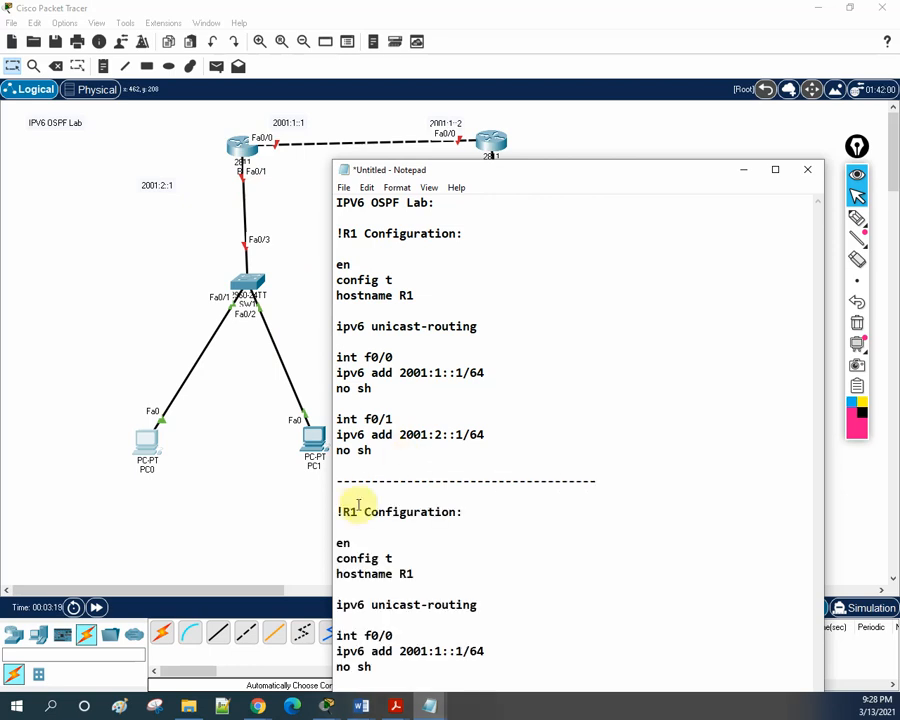
In the copied section, change the heading to "!R2 Configuration:" and the hostname to R2.
{"action": "type", "text": "2"}
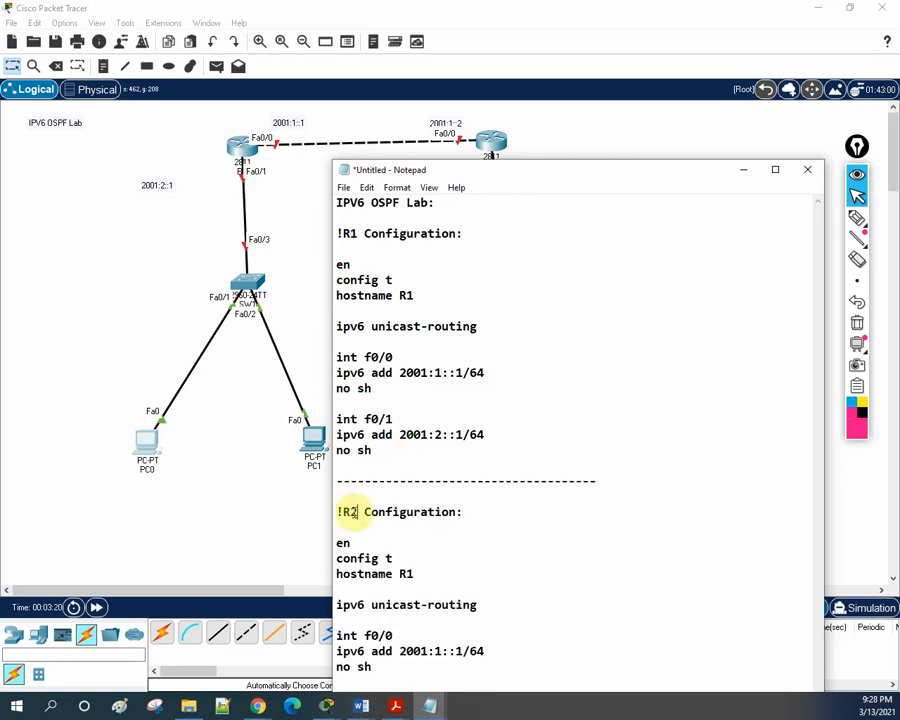
{"action": "triple_click", "coordinate": [412, 573]}
{"action": "left_click", "coordinate": [412, 573]}
{"action": "double_click", "coordinate": [408, 574]}
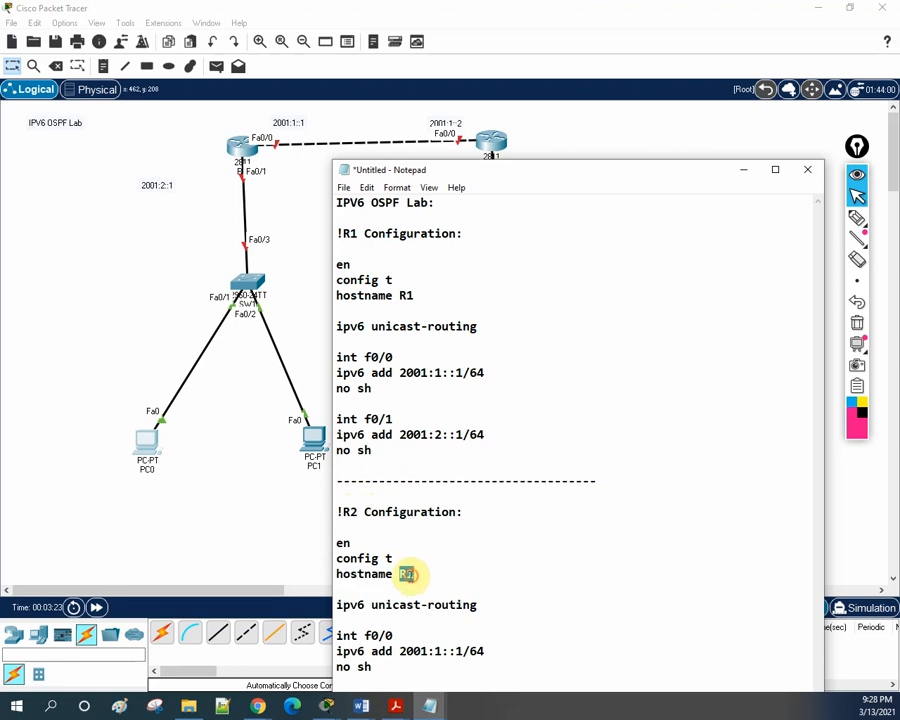
{"action": "type", "text": "R2"}
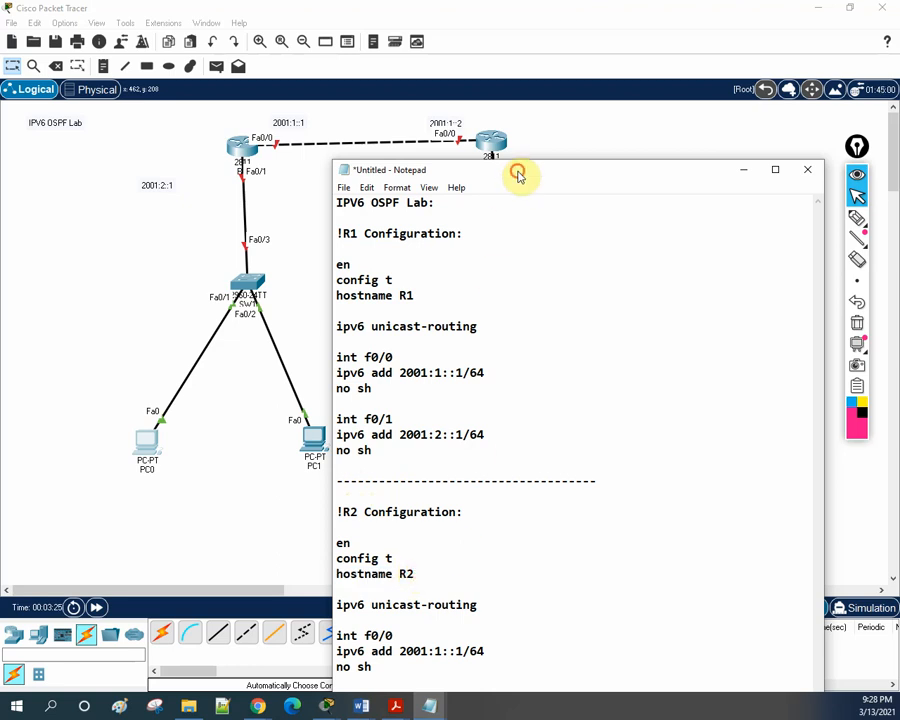
In the R2 section, set the f0/0 address to 2001:1::2/64 and the f0/1 address to 2001:3::1/64.
{"action": "left_click_drag", "start_coordinate": [518, 175], "coordinate": [523, 63]}
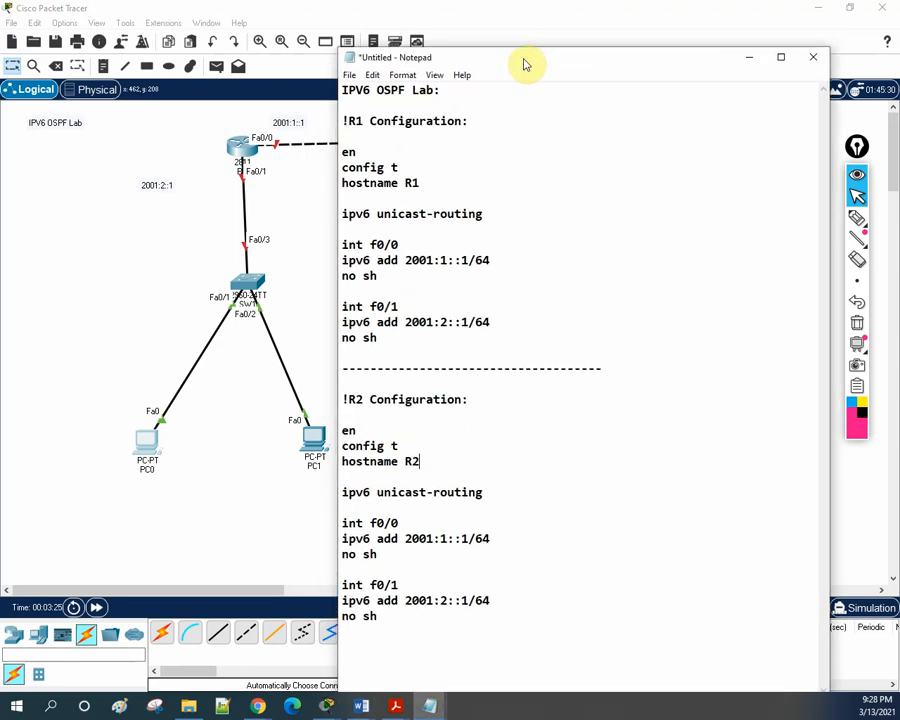
{"action": "double_click", "coordinate": [444, 539]}
{"action": "left_click", "coordinate": [514, 69]}
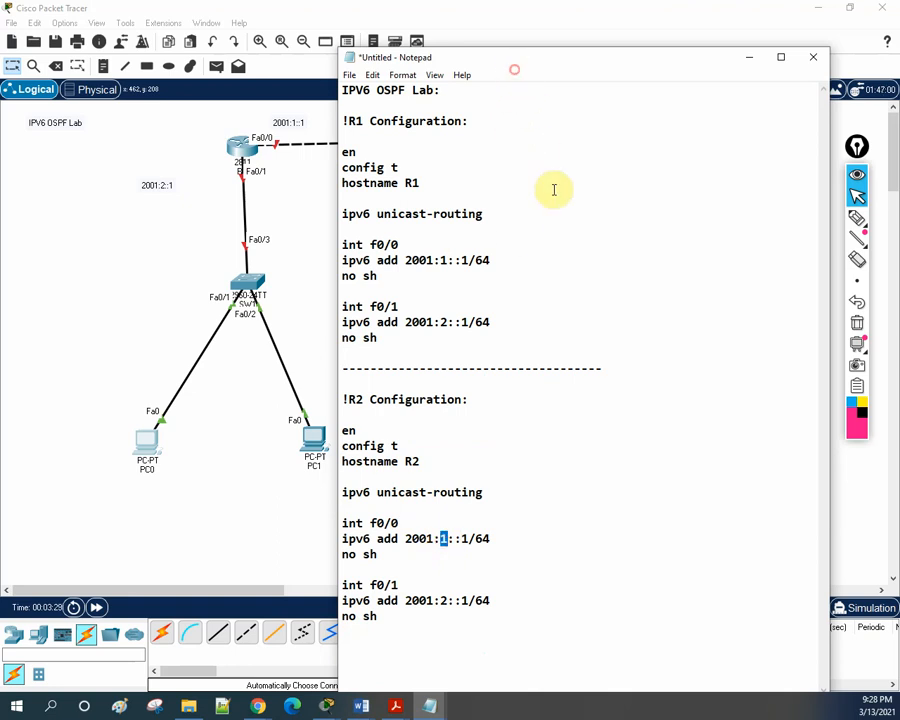
{"action": "left_click", "coordinate": [466, 540]}
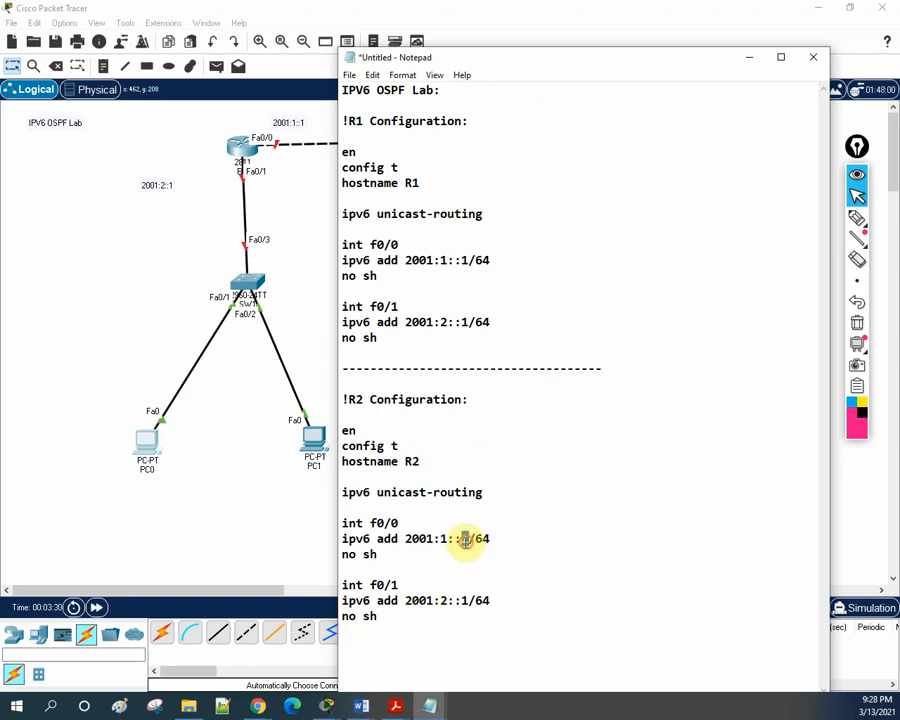
{"action": "type", "text": "2"}
{"action": "double_click", "coordinate": [443, 602]}
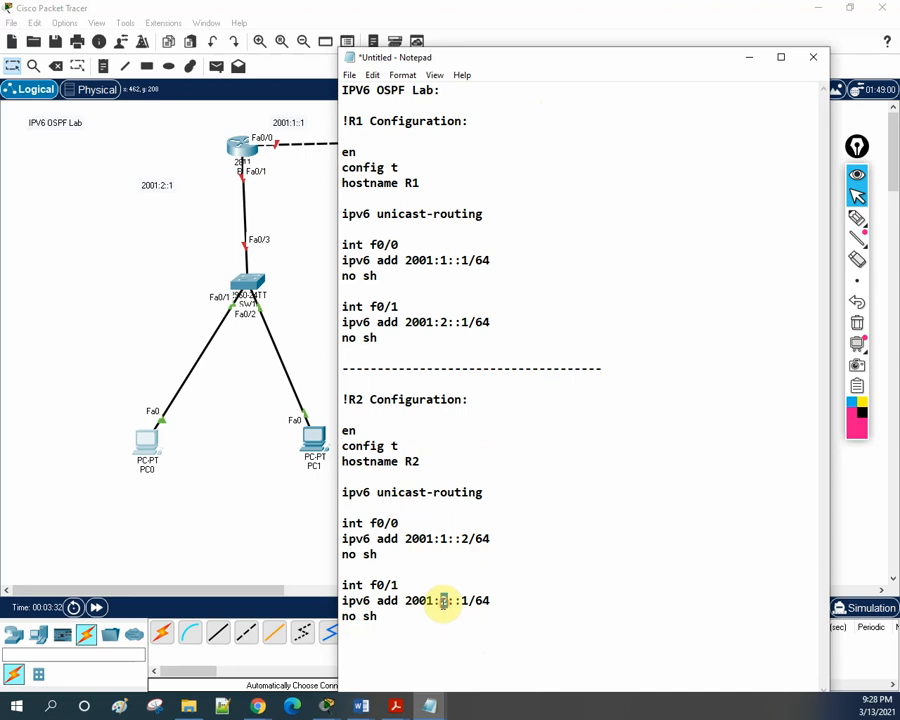
{"action": "type", "text": "2"}
{"action": "key", "text": "BackSpace"}
{"action": "type", "text": "3"}
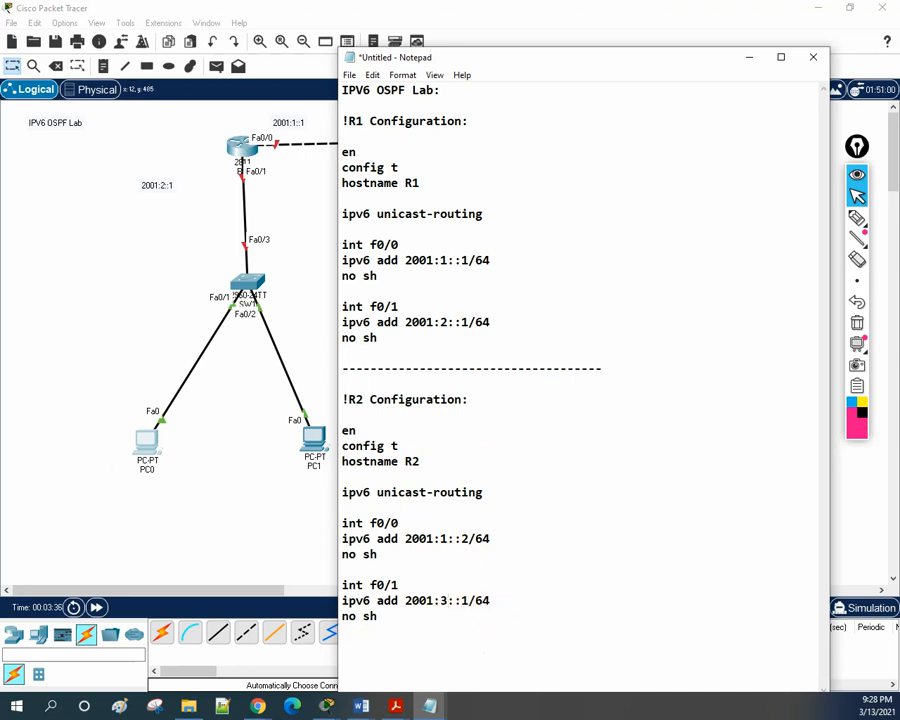
Make room above the dashed separator in the R1 section and write ipv6 router ospf 1 with router-id 1.1.1.1.
{"action": "key", "text": "super+d"}
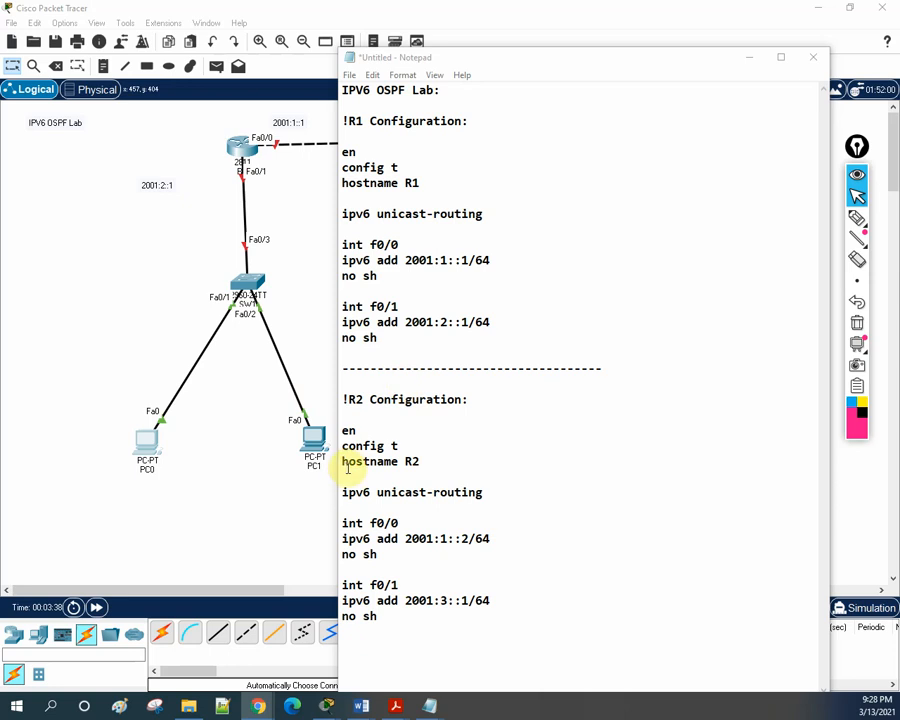
{"action": "left_click_drag", "start_coordinate": [528, 64], "coordinate": [522, 28]}
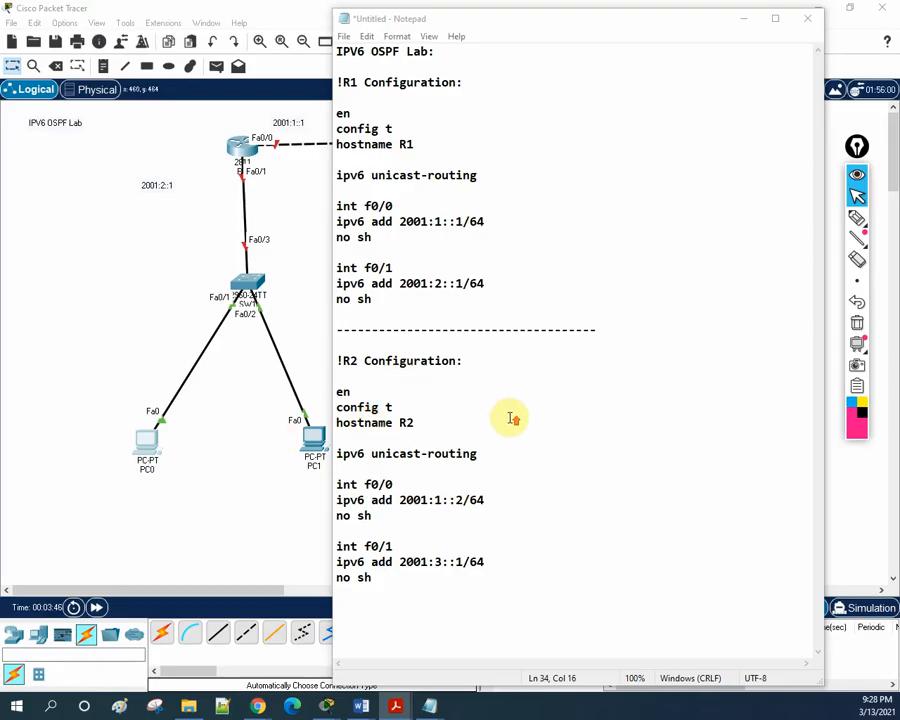
{"action": "left_click", "coordinate": [414, 316]}
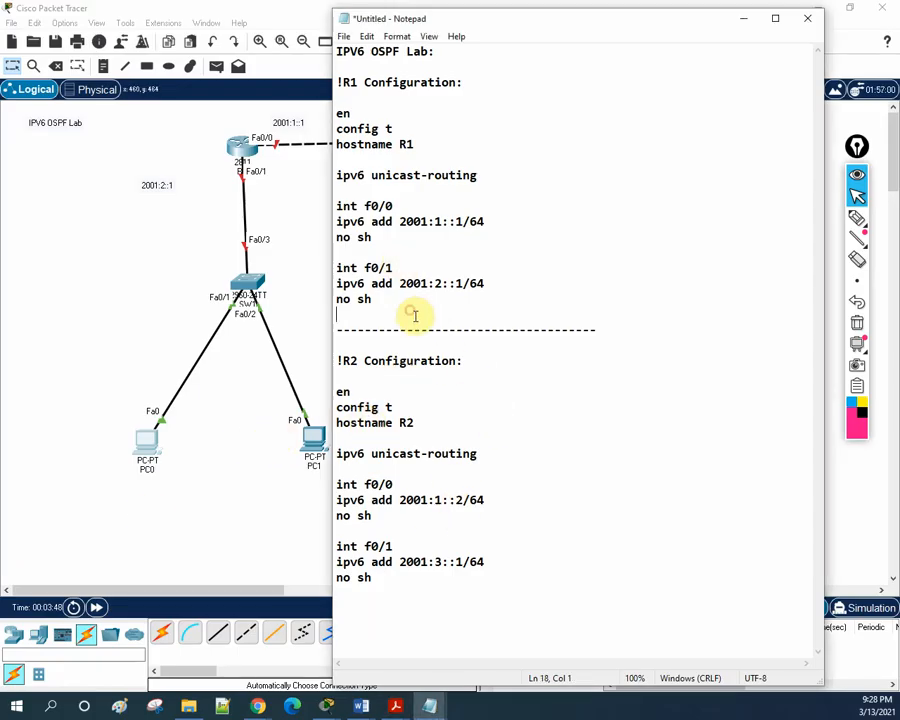
{"action": "key", "text": "Return"}
{"action": "key", "text": "Return"}
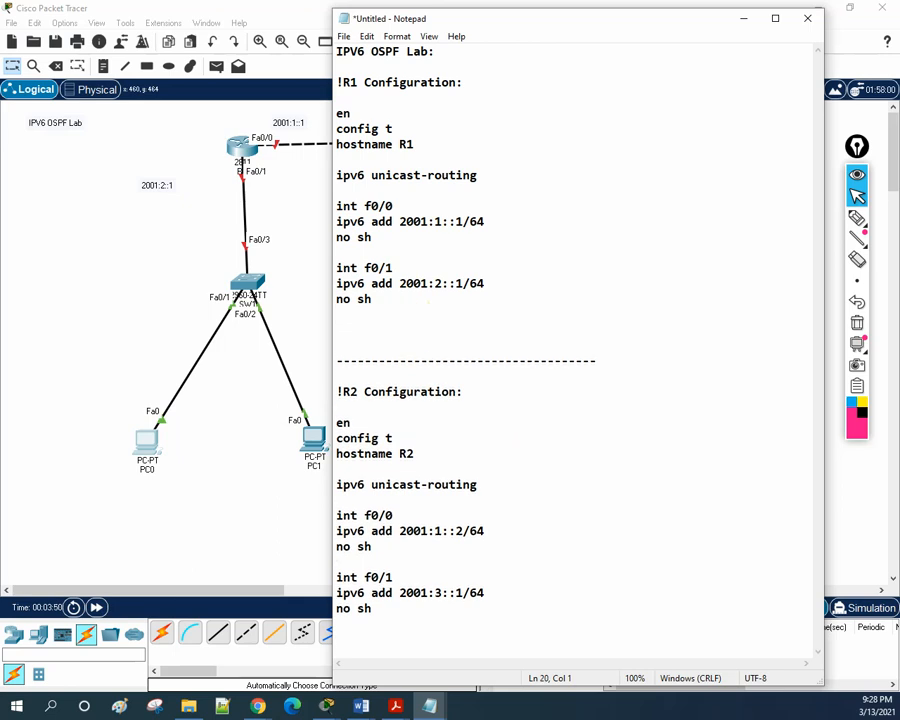
{"action": "key", "text": "Return"}
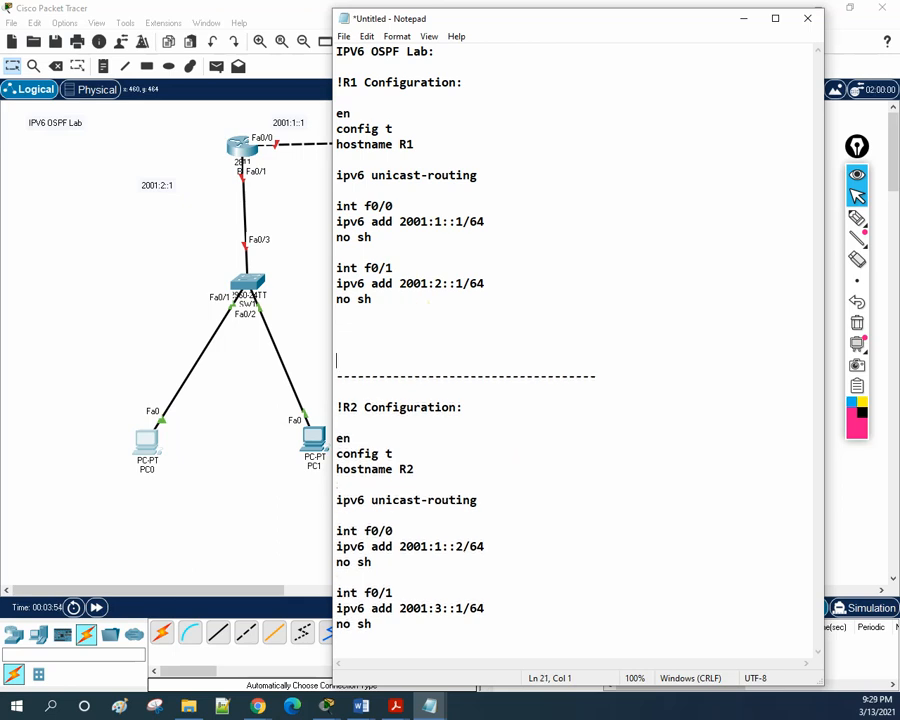
{"action": "key", "text": "Up"}
{"action": "type", "text": "ip"}
{"action": "type", "text": "router ospf 1"}
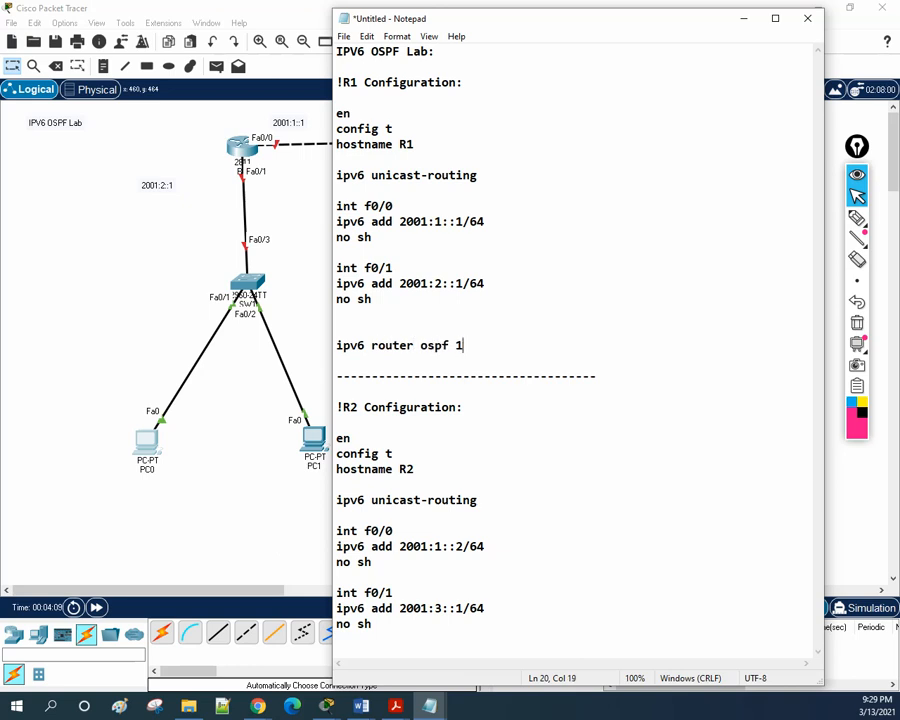
{"action": "key", "text": "Return"}
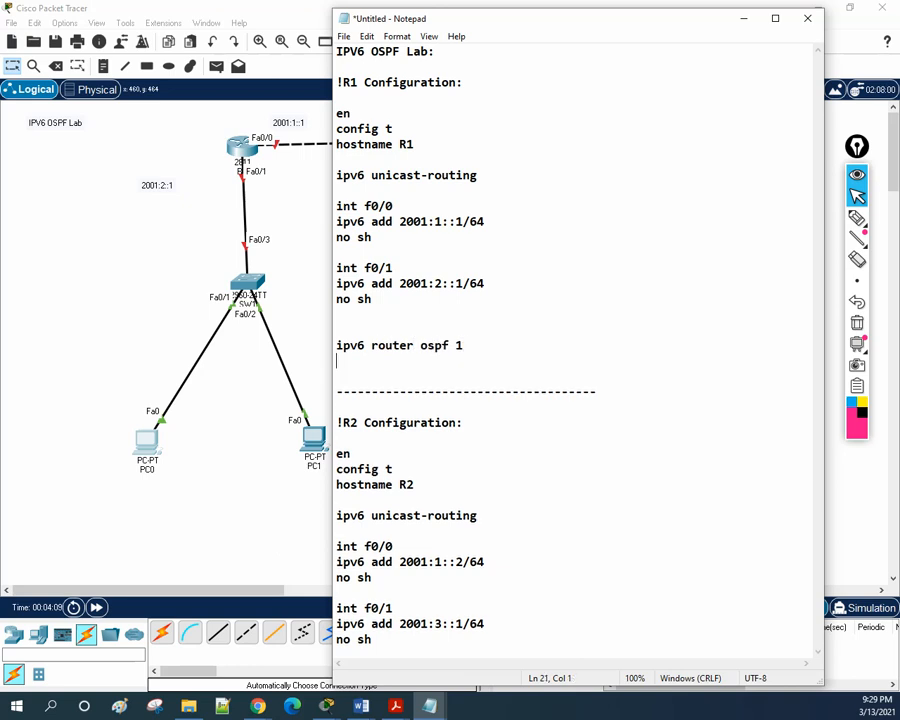
{"action": "type", "text": "router-i"}
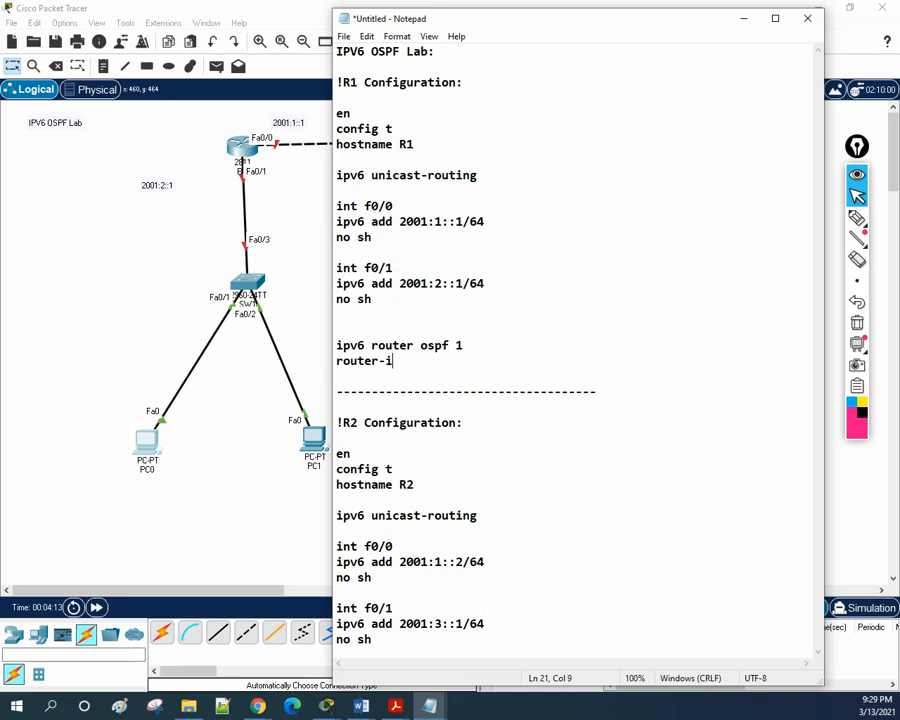
{"action": "type", "text": "d 1.1.1.1"}
{"action": "key", "text": "Return"}
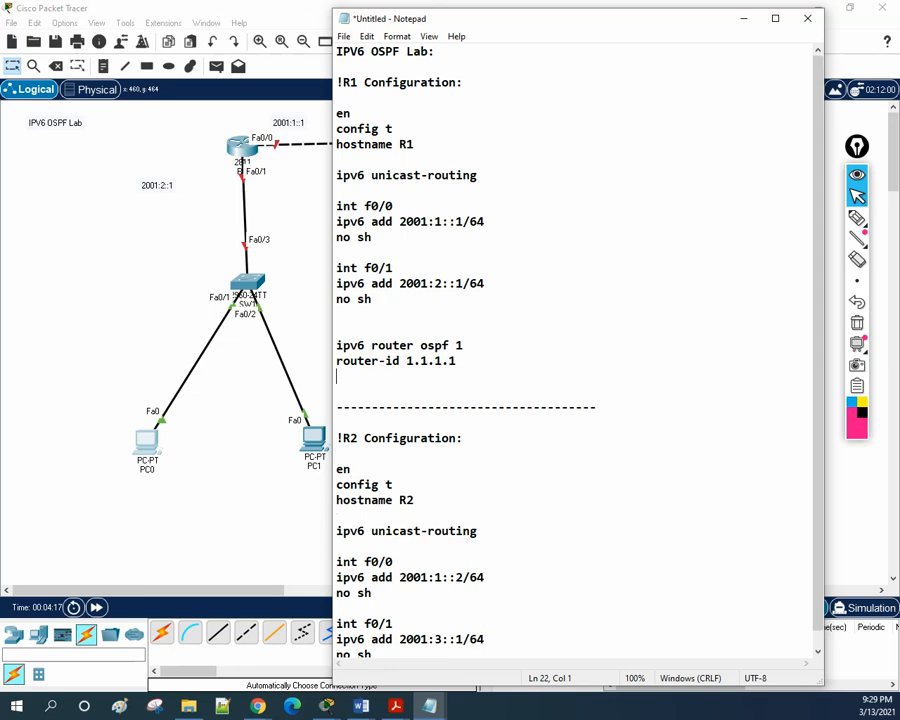
Below R1's router ID, add int f0/0 with ipv6 ospf 1 area 0.
{"action": "type", "text": "int f0/0"}
{"action": "key", "text": "Return"}
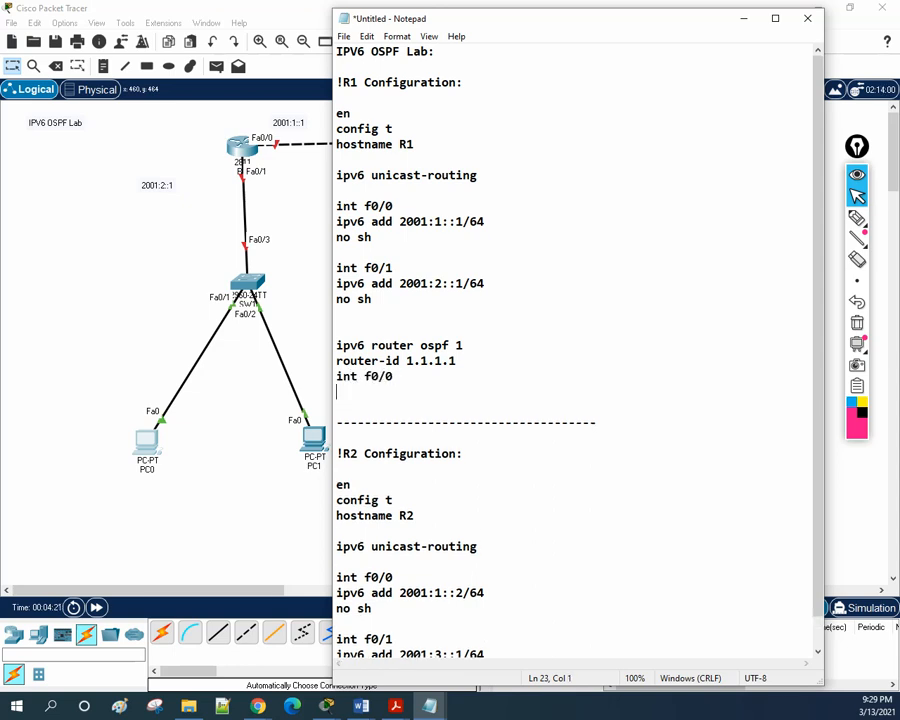
{"action": "type", "text": "ipv6 ospf 1 area 0"}
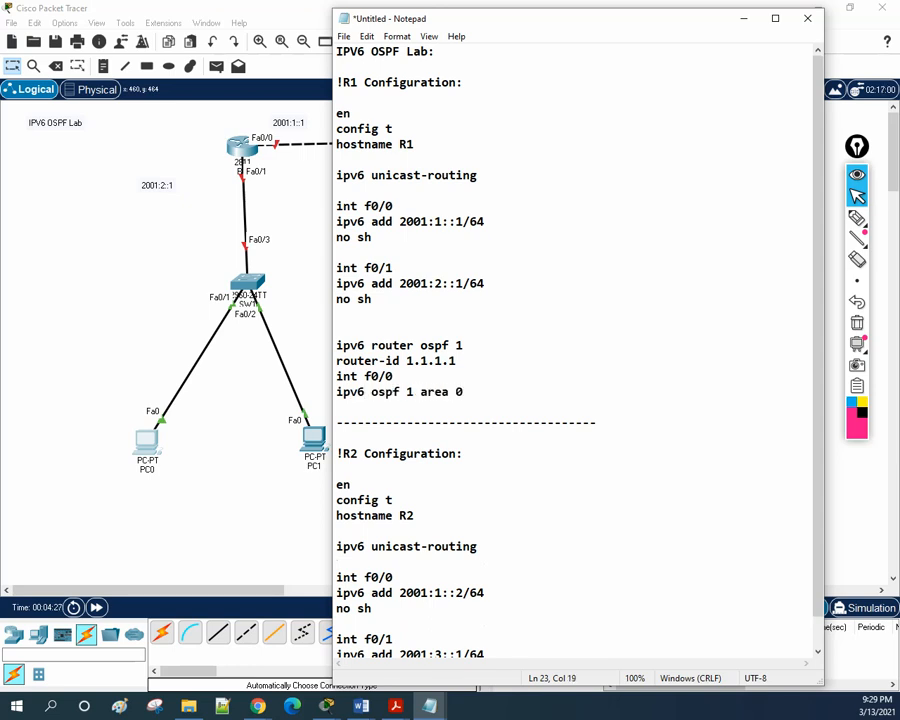
Duplicate R1's int f0/0 and ipv6 ospf 1 area 0 lines directly below and change the copy's interface to f0/1.
{"action": "left_click", "coordinate": [350, 392]}
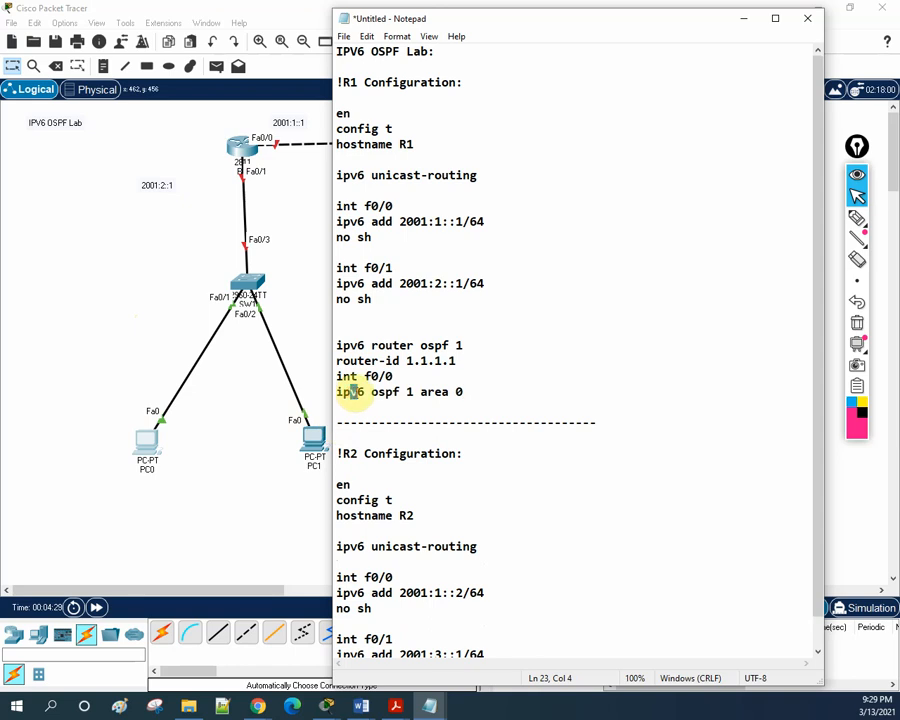
{"action": "left_click_drag", "start_coordinate": [364, 393], "coordinate": [358, 395]}
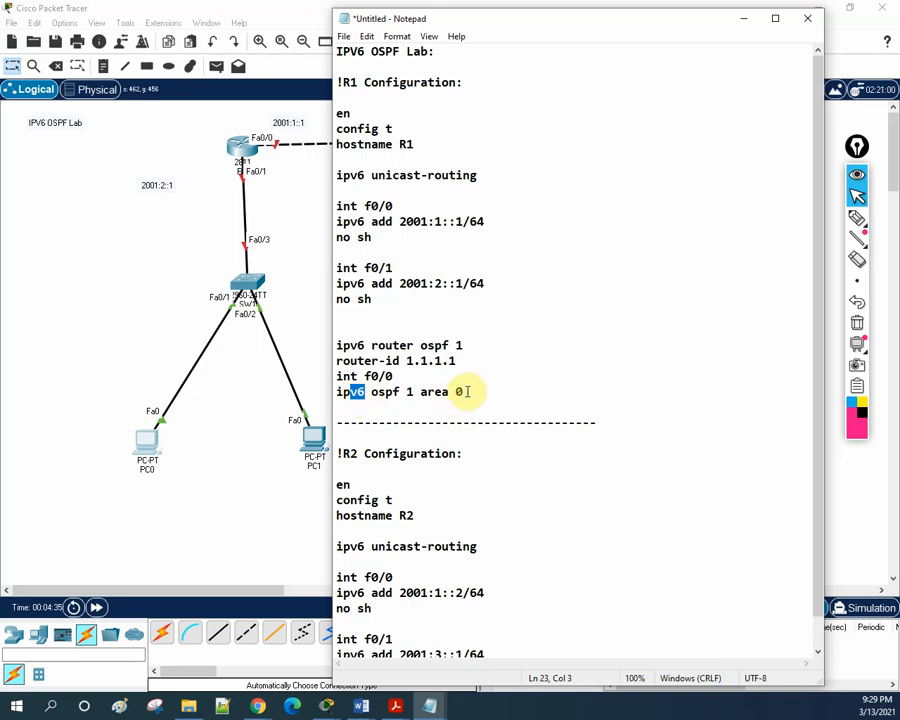
{"action": "left_click_drag", "start_coordinate": [464, 392], "coordinate": [327, 376]}
{"action": "key", "text": "ctrl+c"}
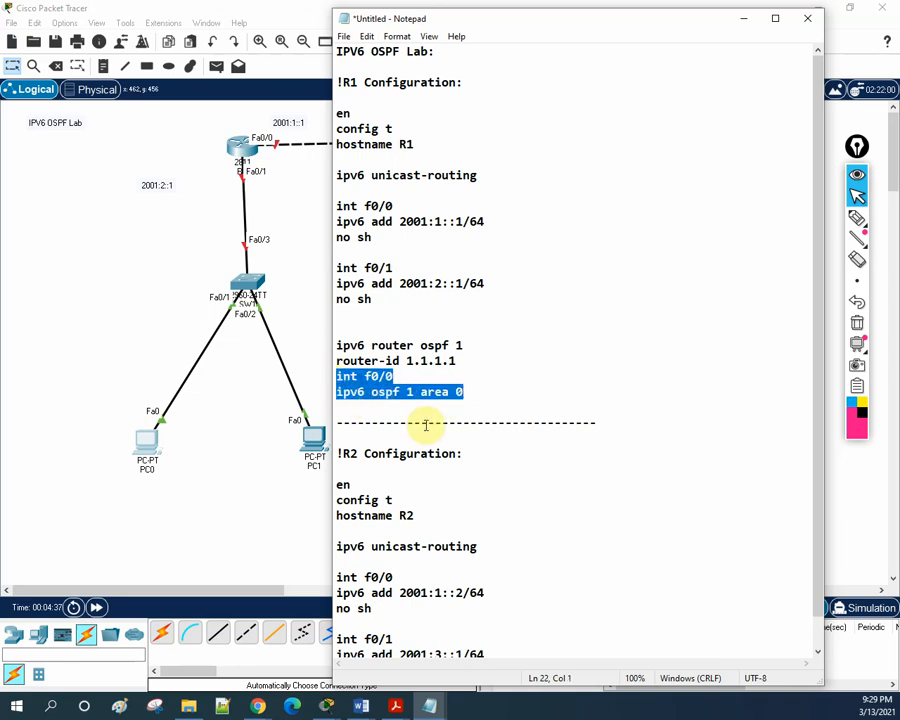
{"action": "left_click", "coordinate": [491, 396]}
{"action": "key", "text": "Return"}
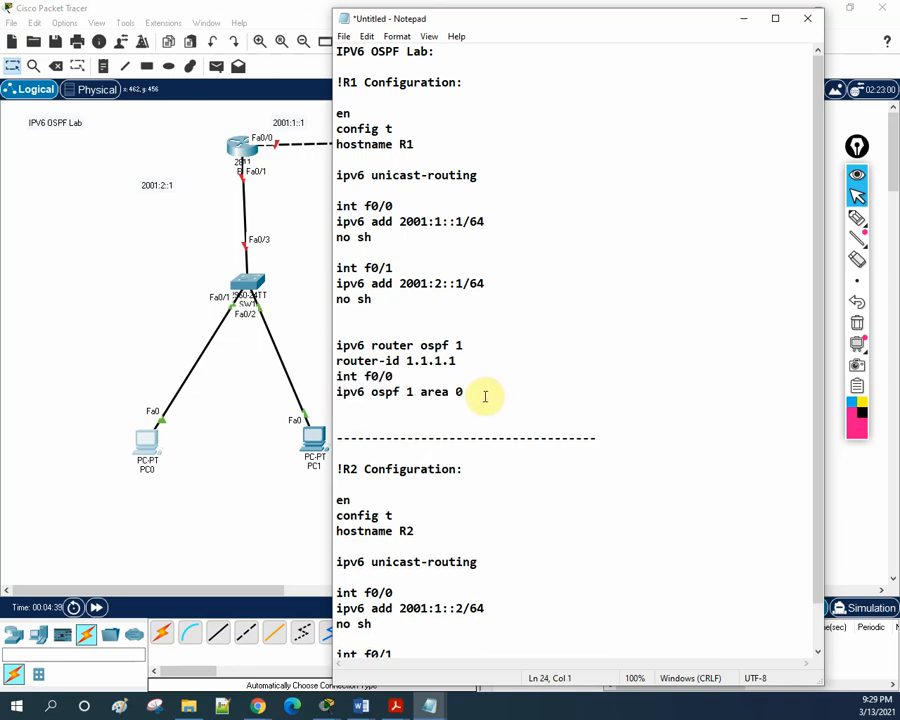
{"action": "key", "text": "ctrl+v"}
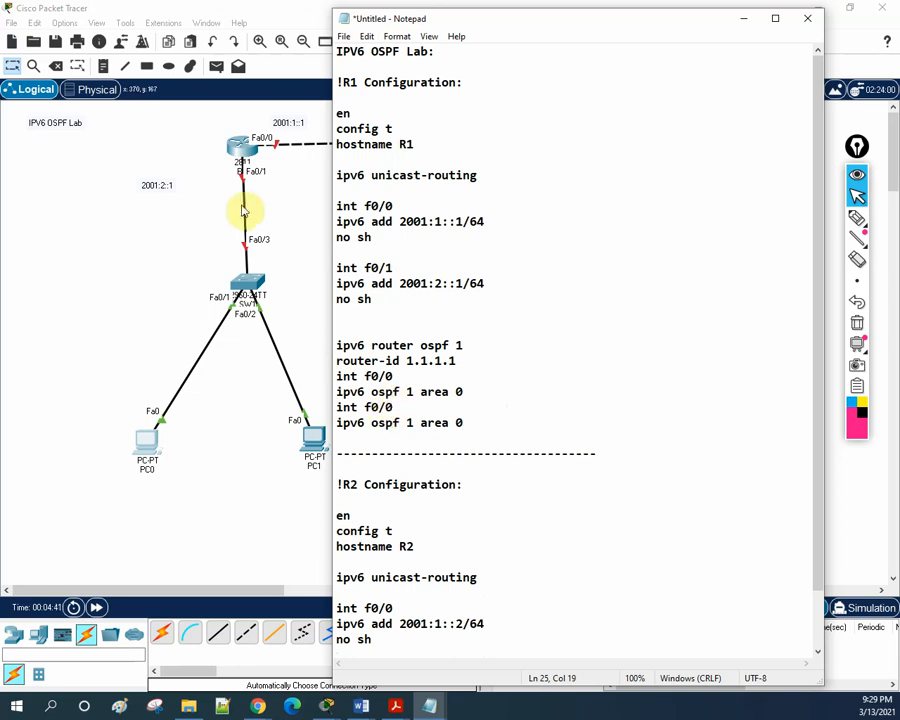
{"action": "left_click_drag", "start_coordinate": [393, 407], "coordinate": [386, 407]}
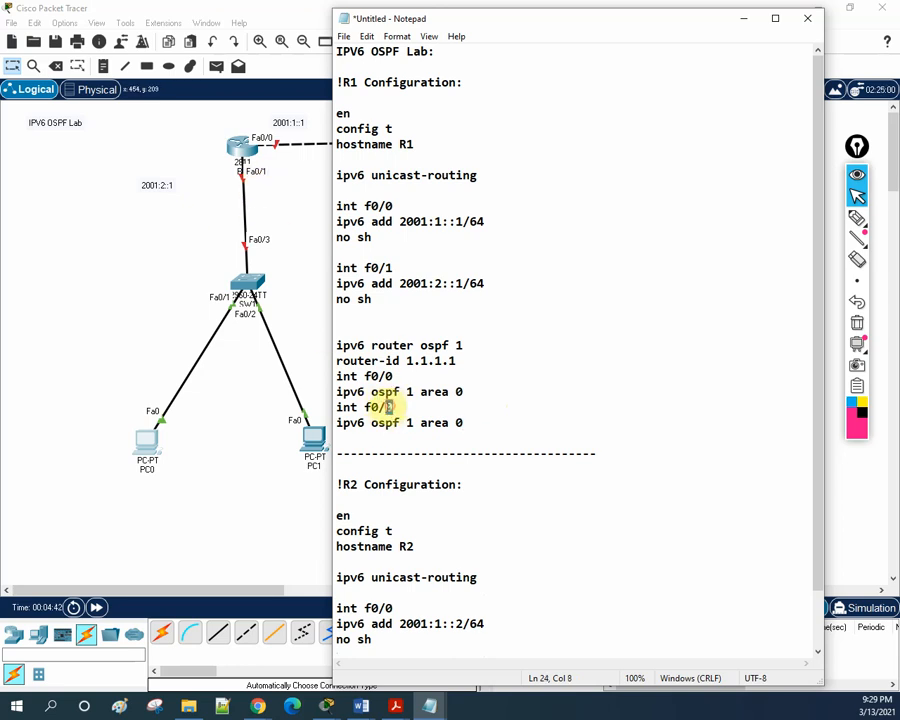
{"action": "type", "text": "1"}
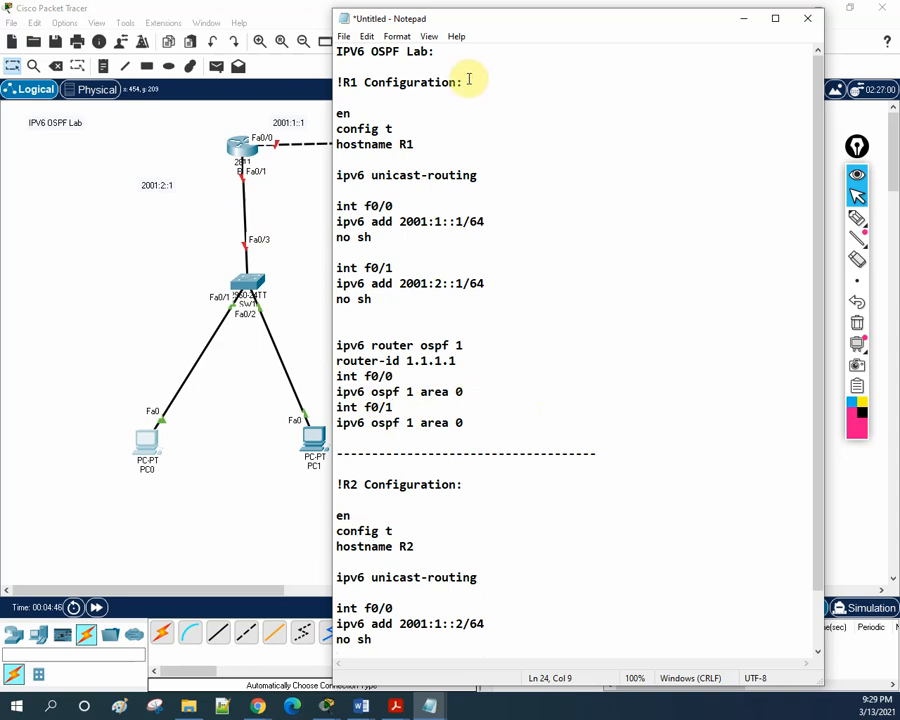
Copy R1's whole OSPF block, from ipv6 router ospf 1 through the f0/1 area line.
{"action": "left_click_drag", "start_coordinate": [514, 18], "coordinate": [624, 30]}
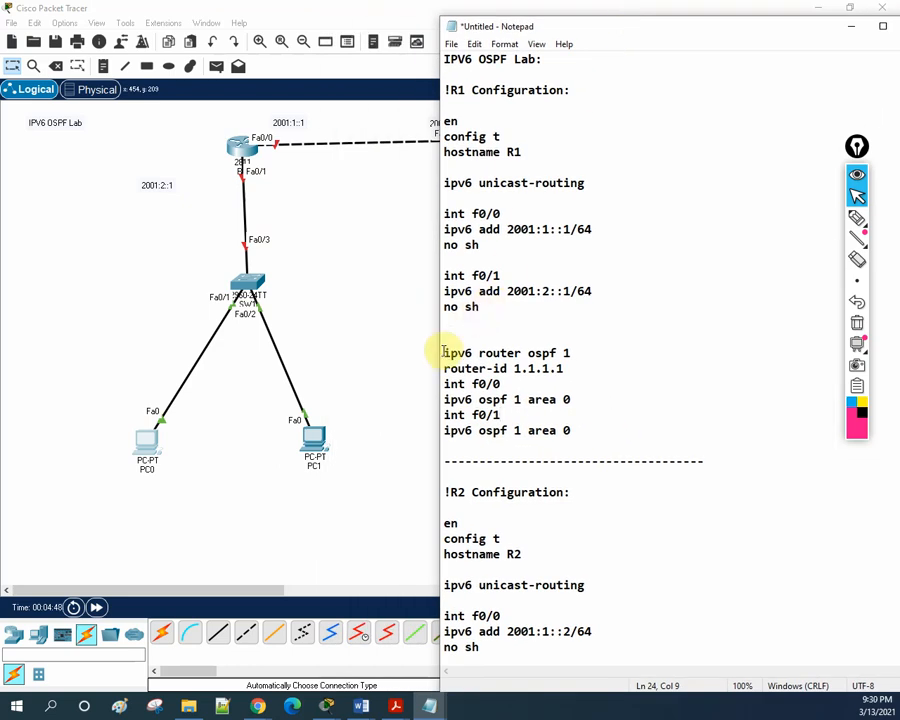
{"action": "left_click_drag", "start_coordinate": [445, 353], "coordinate": [470, 355]}
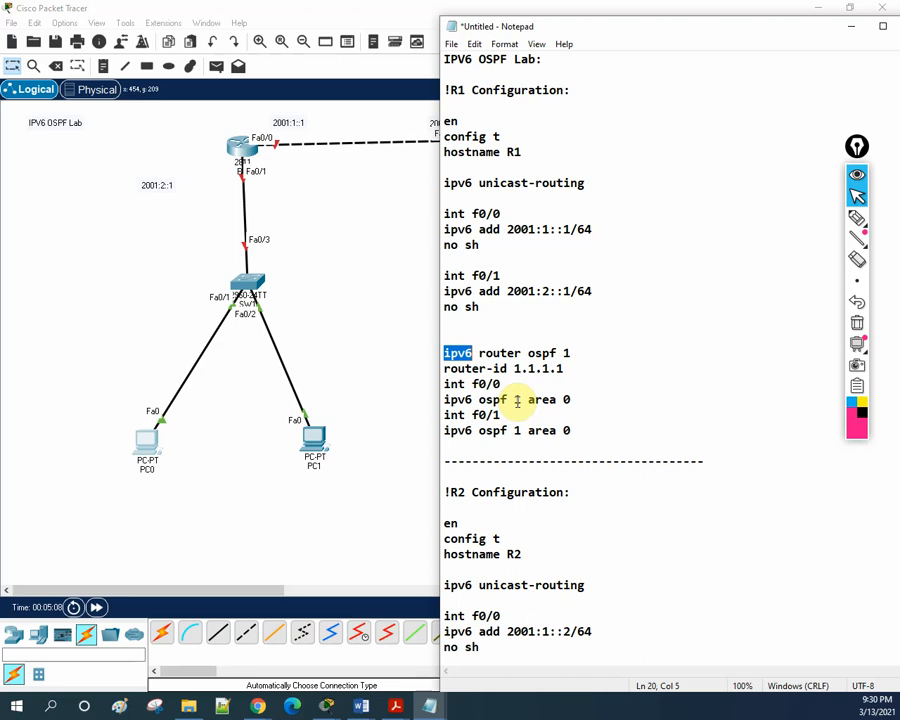
{"action": "left_click", "coordinate": [450, 368]}
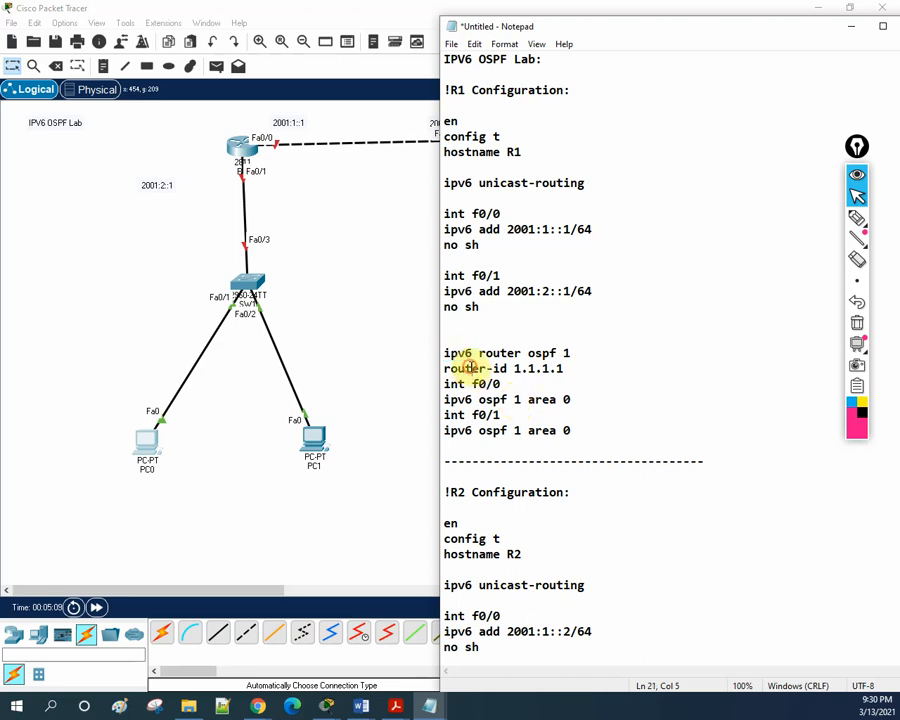
{"action": "left_click", "coordinate": [440, 353]}
{"action": "left_click_drag", "start_coordinate": [440, 353], "coordinate": [592, 427]}
{"action": "right_click", "coordinate": [500, 362]}
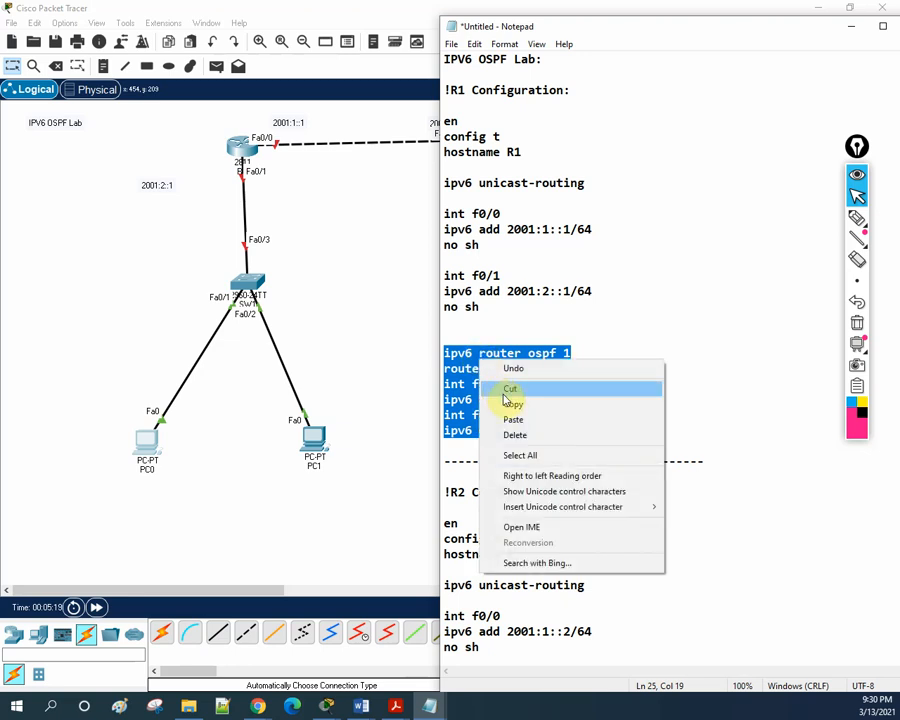
{"action": "left_click", "coordinate": [511, 404]}
Paste the OSPF block below R2's f0/1 lines, leaving blank space above it, and set its router-id to 2.2.2.2.
{"action": "scroll", "coordinate": [550, 568], "scroll_direction": "down", "scroll_amount": 2}
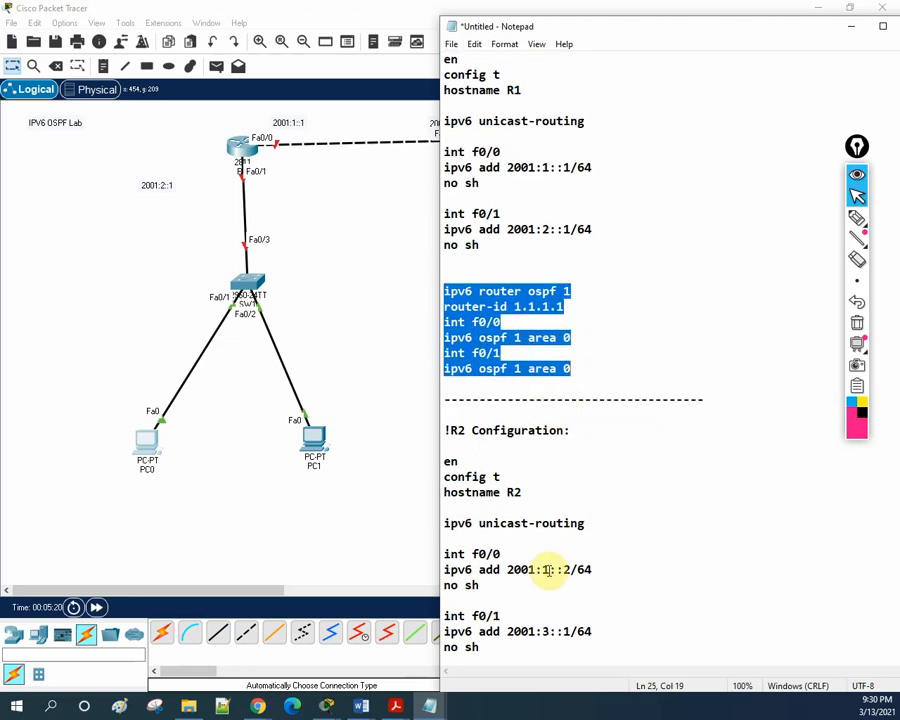
{"action": "left_click", "coordinate": [490, 648]}
{"action": "key", "text": "Return"}
{"action": "key", "text": "Return"}
{"action": "key", "text": "Return"}
{"action": "key", "text": "Return"}
{"action": "scroll", "coordinate": [500, 628], "scroll_direction": "down", "scroll_amount": 1}
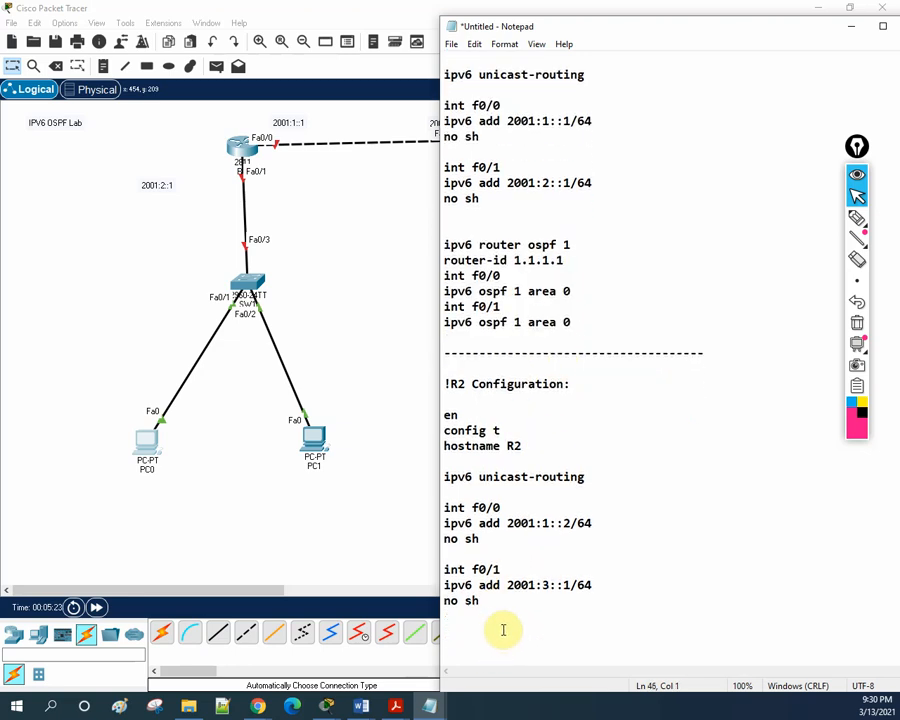
{"action": "key", "text": "ctrl+v"}
{"action": "left_click_drag", "start_coordinate": [514, 586], "coordinate": [580, 588]}
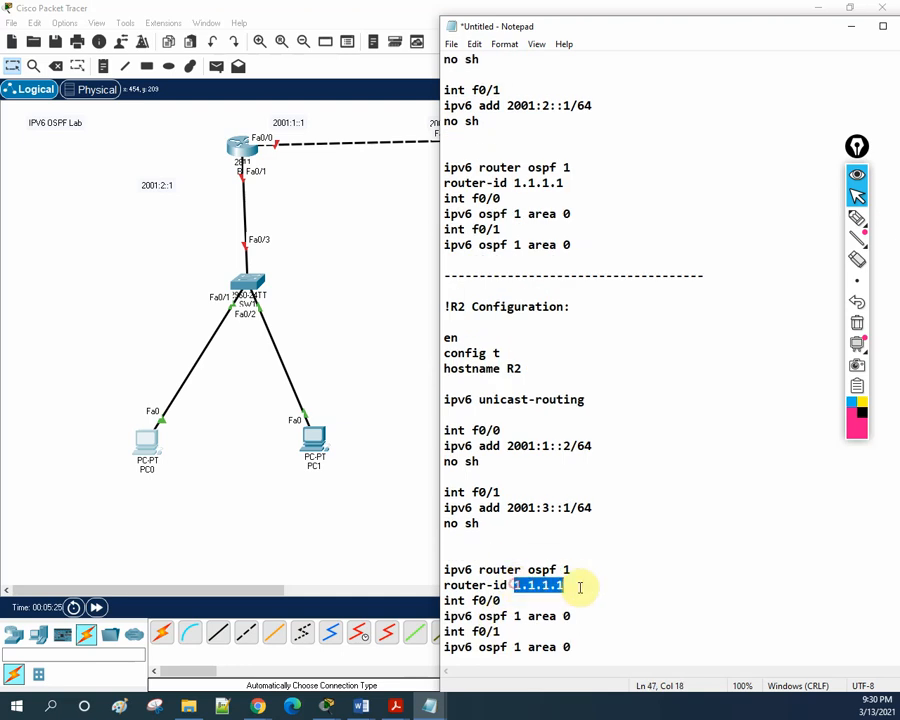
{"action": "type", "text": "2.2.2."}
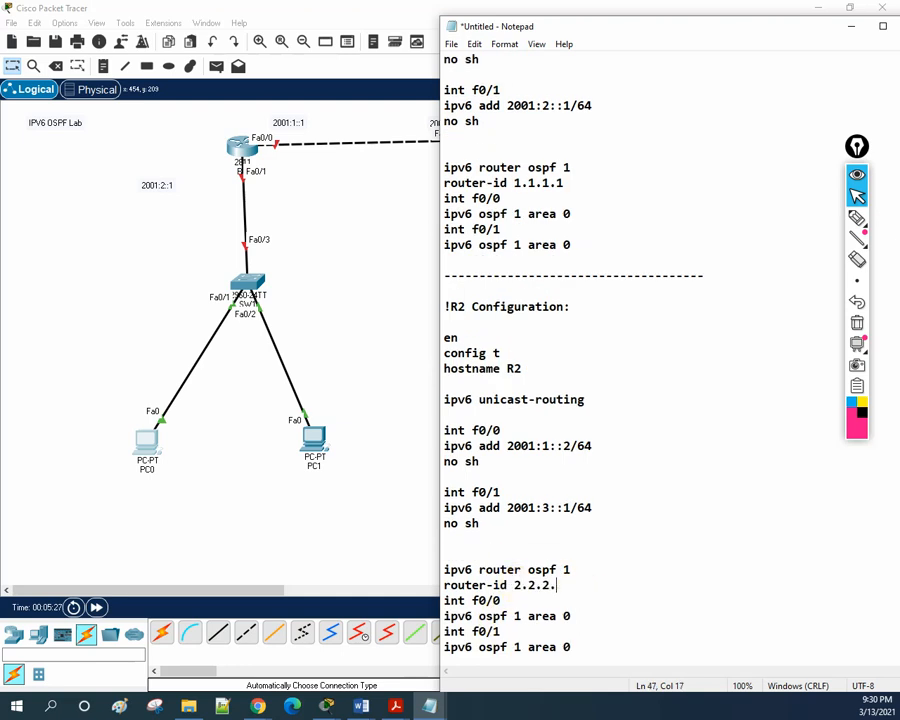
{"action": "type", "text": "2"}
Copy the complete R1 configuration, from its !R1 Configuration: heading to its last OSPF line.
{"action": "left_click_drag", "start_coordinate": [632, 38], "coordinate": [785, 70]}
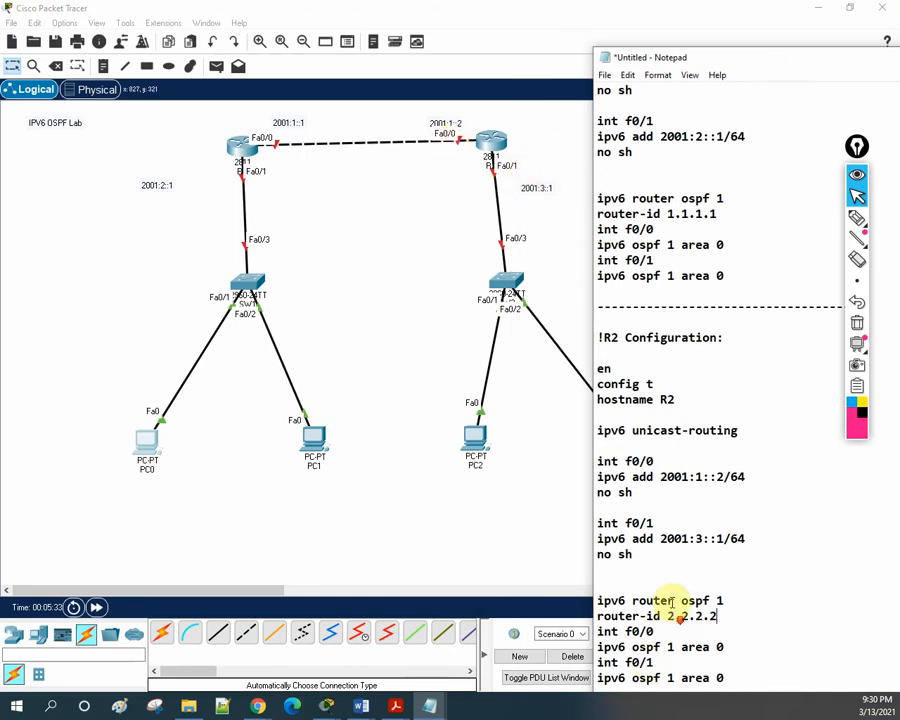
{"action": "scroll", "coordinate": [683, 300], "scroll_direction": "up", "scroll_amount": 4}
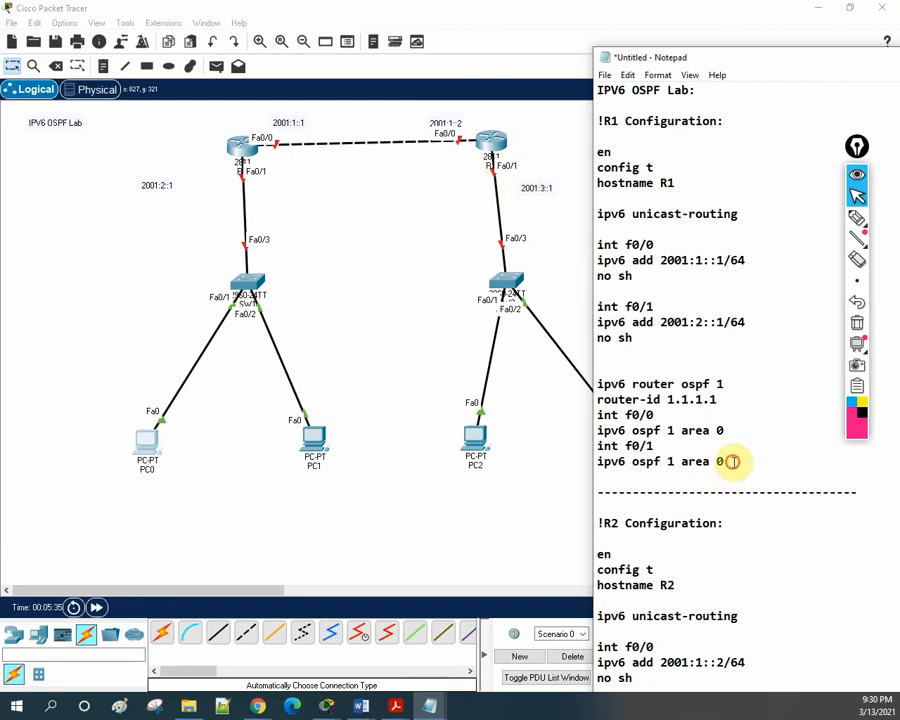
{"action": "left_click_drag", "start_coordinate": [730, 459], "coordinate": [598, 120]}
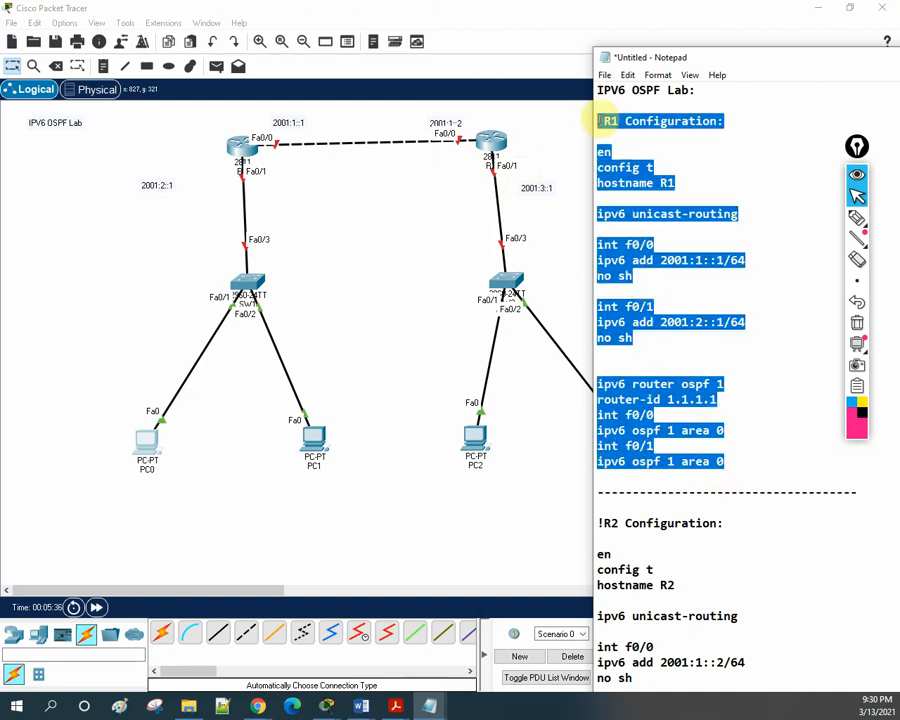
{"action": "right_click", "coordinate": [642, 182]}
{"action": "left_click", "coordinate": [688, 226]}
Switch to Packet Tracer and open router R1's command-line interface in a maximized window.
{"action": "left_click", "coordinate": [242, 146]}
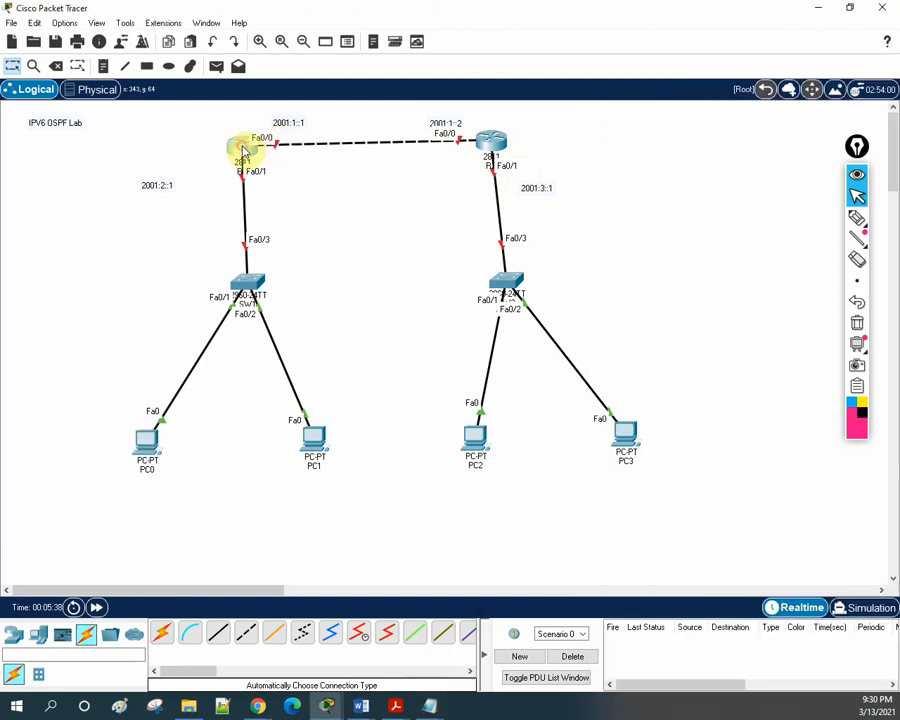
{"action": "left_click", "coordinate": [307, 134]}
{"action": "left_click", "coordinate": [647, 106]}
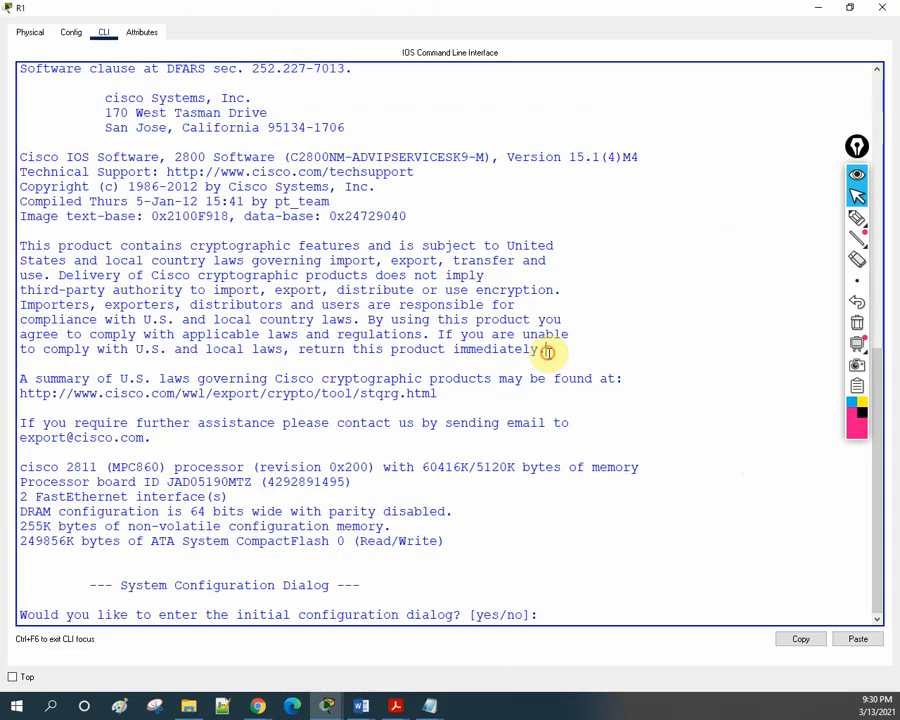
Answer no to R1's initial configuration dialog and paste the copied R1 configuration at the router prompt.
{"action": "key", "text": "Return"}
{"action": "key", "text": "Return"}
{"action": "type", "text": "n"}
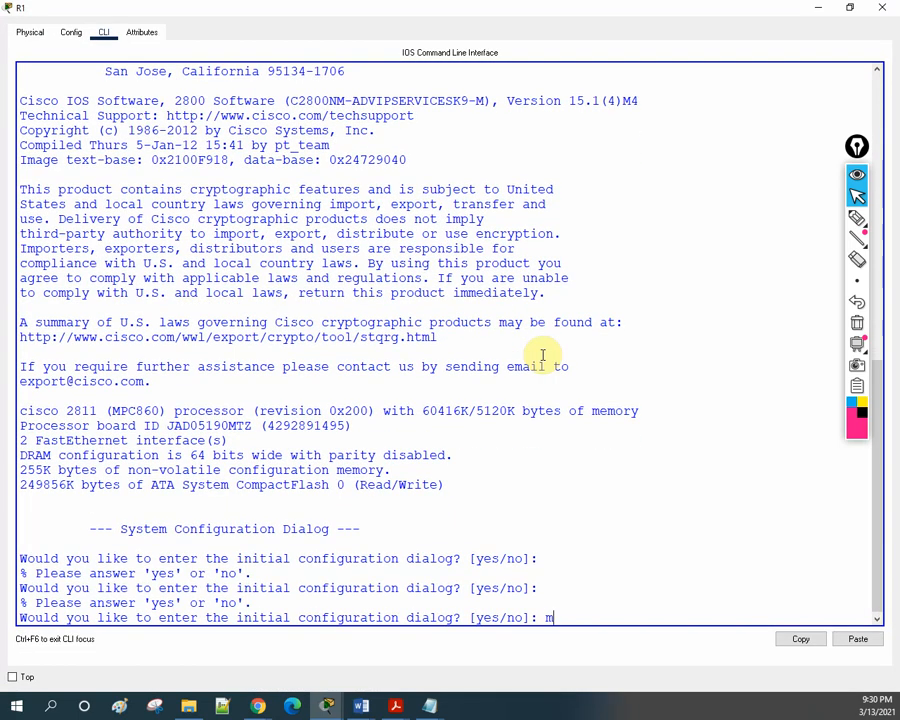
{"action": "key", "text": "BackSpace"}
{"action": "key", "text": "Return"}
{"action": "key", "text": "Return"}
{"action": "key", "text": "Return"}
{"action": "key", "text": "Return"}
{"action": "key", "text": "Return"}
{"action": "key", "text": "Return"}
{"action": "key", "text": "Return"}
{"action": "key", "text": "Return"}
{"action": "key", "text": "Return"}
{"action": "key", "text": "Return"}
{"action": "key", "text": "Return"}
{"action": "key", "text": "Return"}
{"action": "key", "text": "Return"}
{"action": "right_click", "coordinate": [474, 373]}
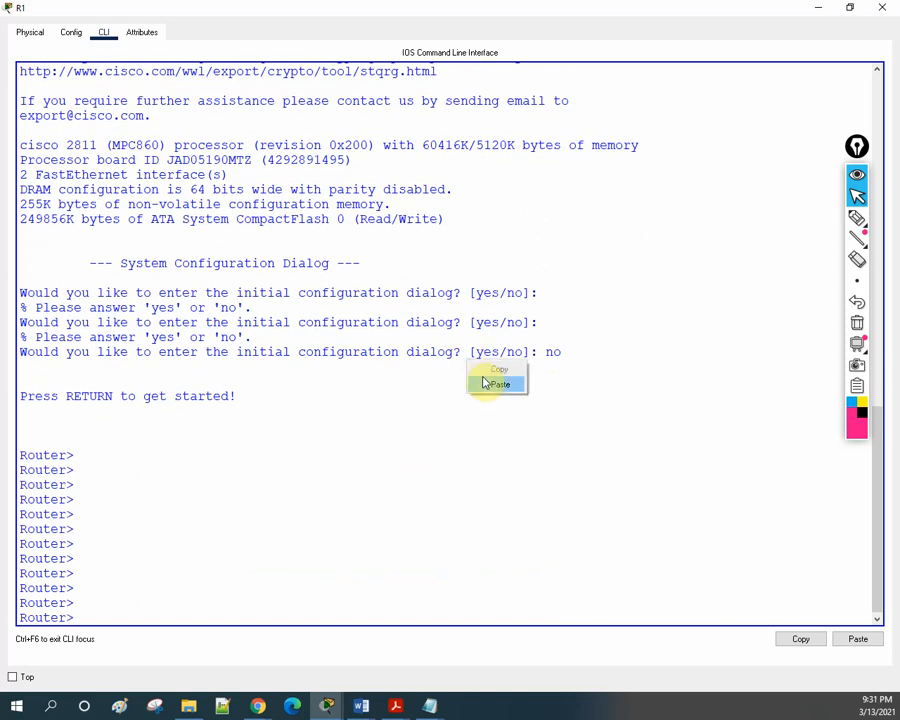
{"action": "left_click", "coordinate": [495, 384]}
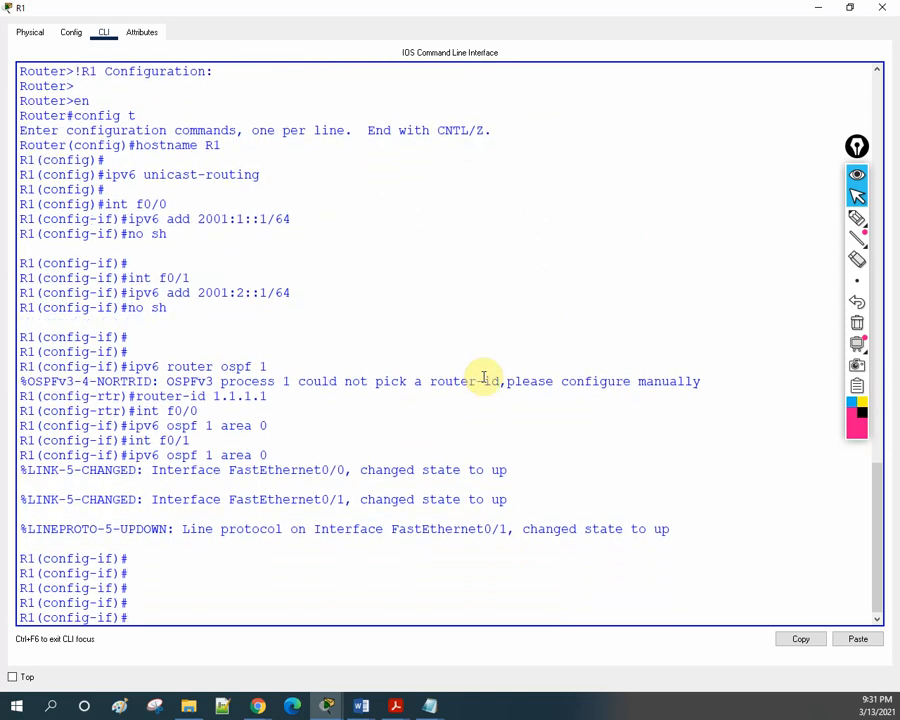
Switch back to the IPV6 OSPF Lab notes in Notepad and copy the complete R2 configuration, including its heading.
{"action": "mouse_move", "coordinate": [430, 705]}
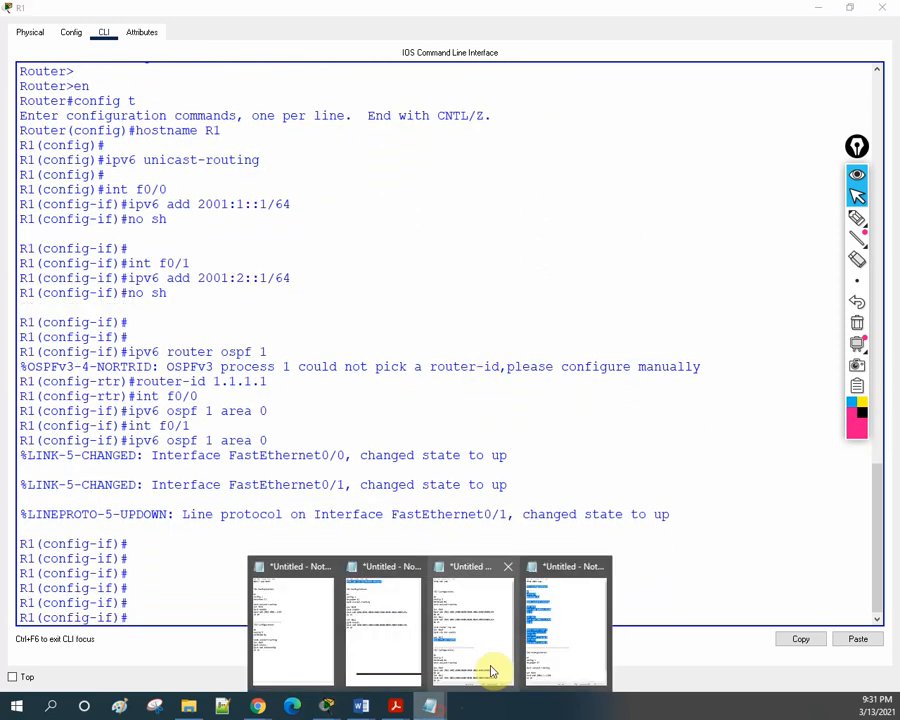
{"action": "left_click", "coordinate": [561, 626]}
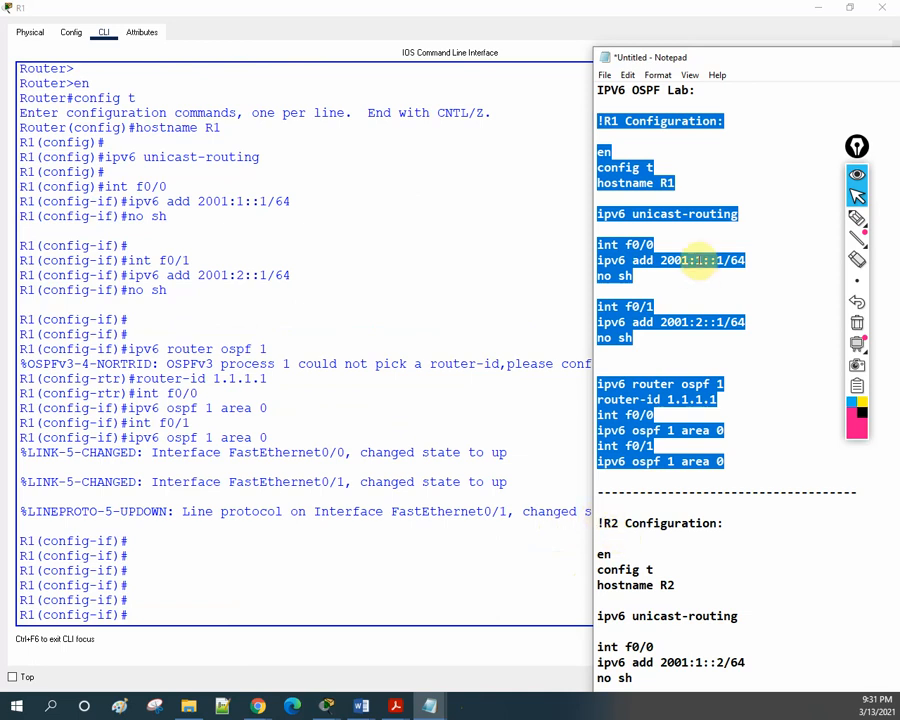
{"action": "left_click_drag", "start_coordinate": [744, 60], "coordinate": [697, 14]}
{"action": "scroll", "coordinate": [630, 450], "scroll_direction": "down", "scroll_amount": 4}
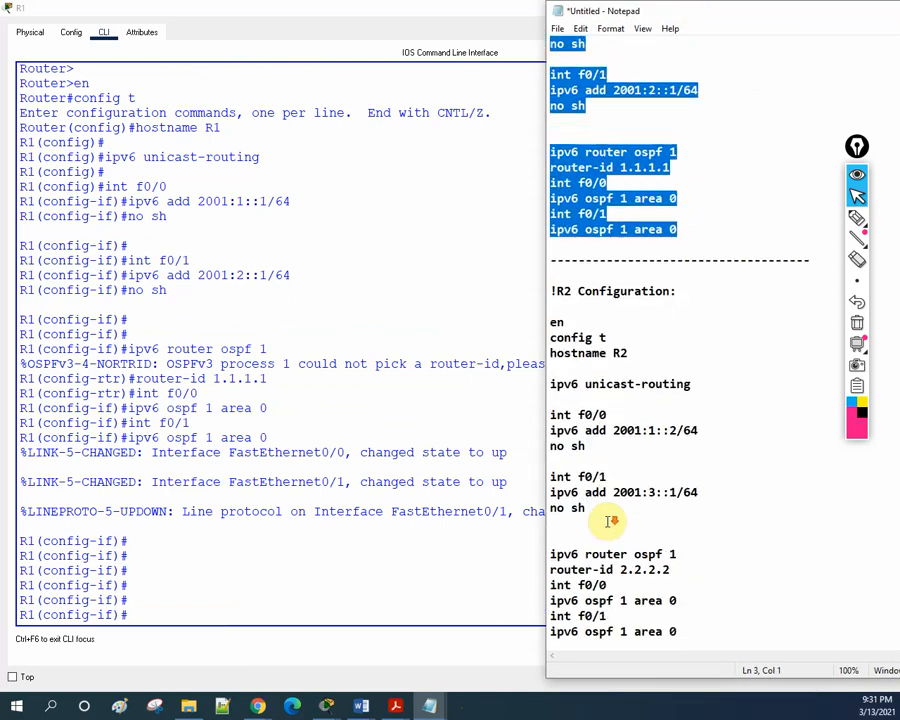
{"action": "left_click_drag", "start_coordinate": [550, 291], "coordinate": [737, 644]}
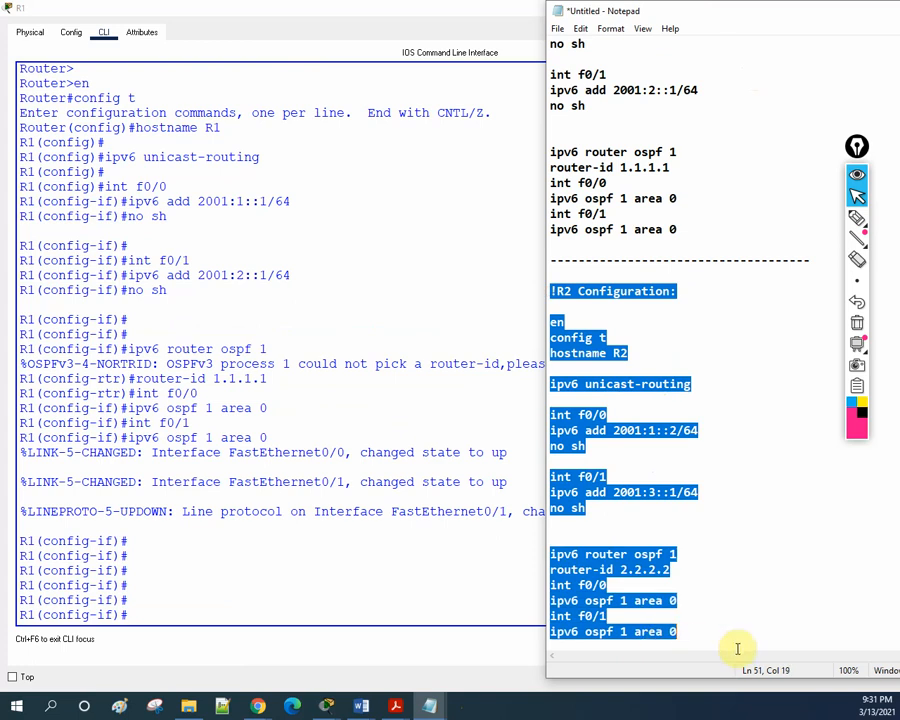
{"action": "right_click", "coordinate": [569, 352]}
{"action": "left_click", "coordinate": [582, 392]}
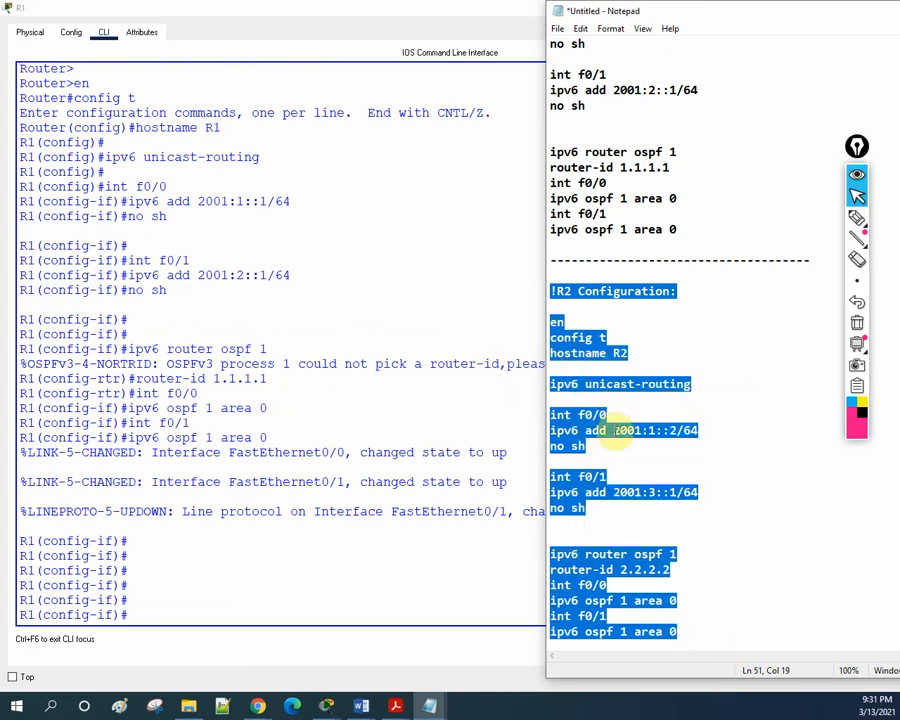
Return to the OSPF lab topology in Packet Tracer and open router R2's command-line interface in a maximized window.
{"action": "left_click", "coordinate": [204, 587]}
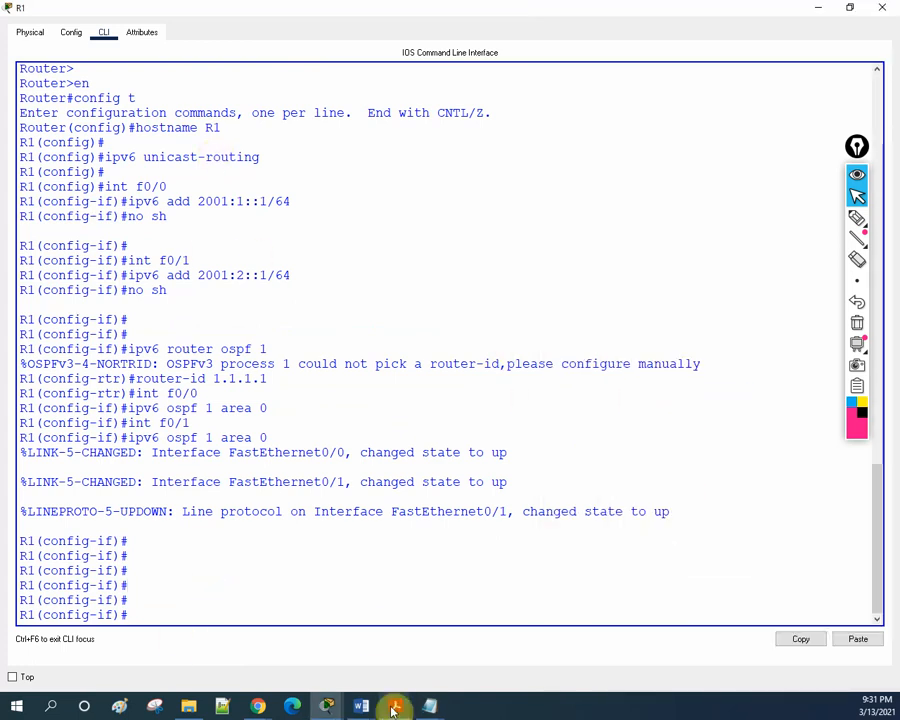
{"action": "left_click", "coordinate": [335, 712]}
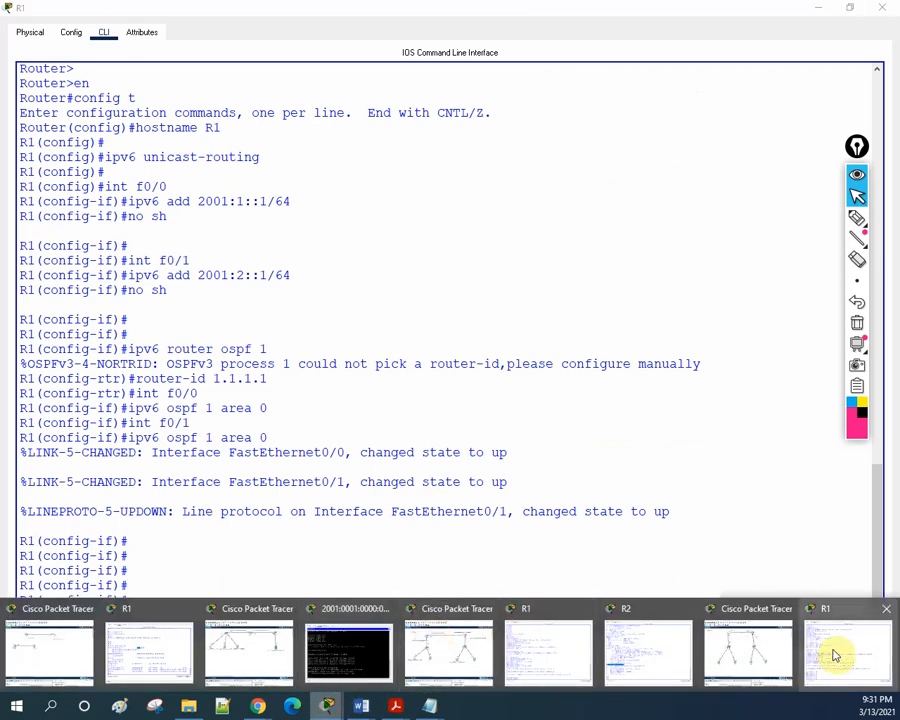
{"action": "left_click", "coordinate": [765, 655]}
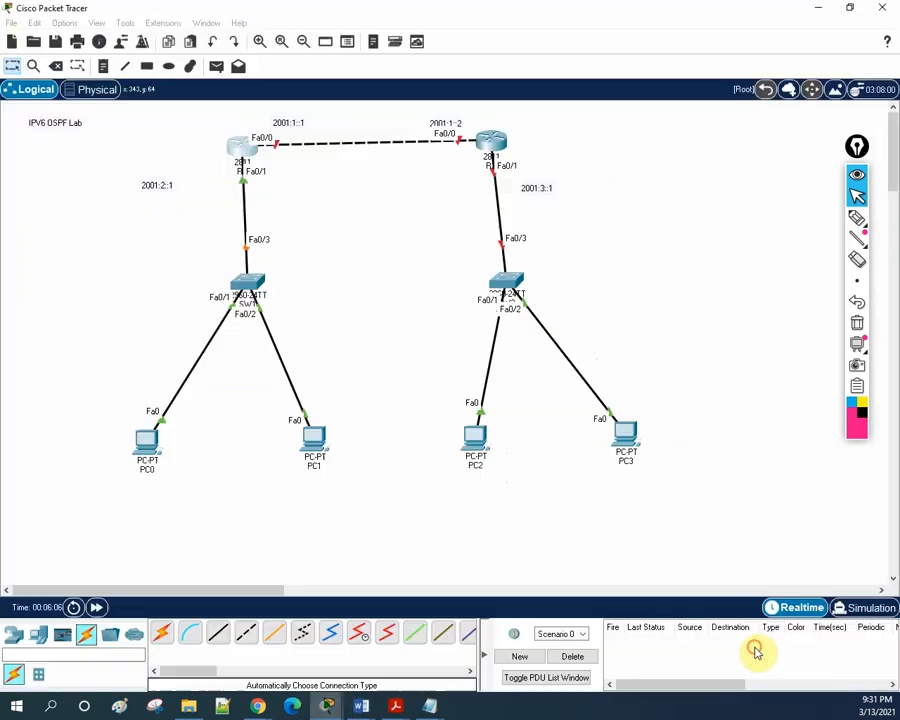
{"action": "left_click", "coordinate": [493, 143]}
{"action": "left_click", "coordinate": [312, 134]}
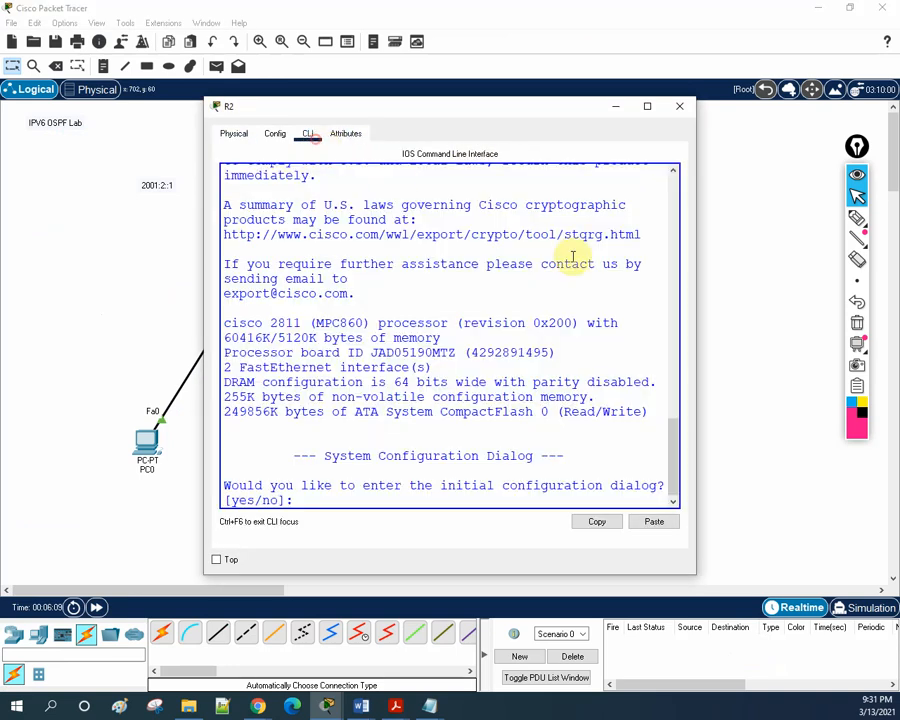
{"action": "left_click_drag", "start_coordinate": [699, 176], "coordinate": [833, 188]}
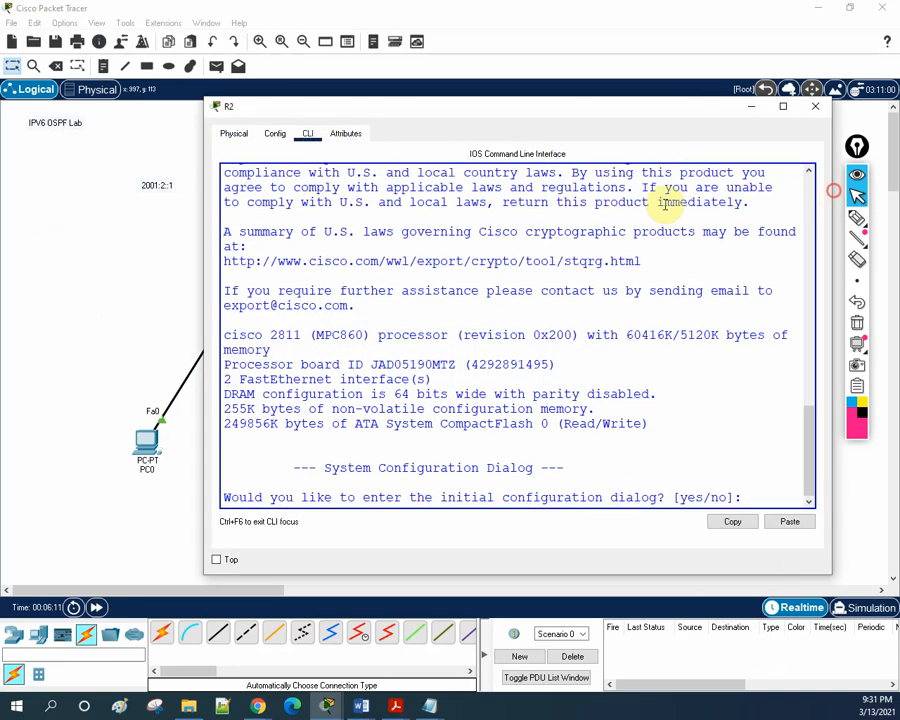
{"action": "left_click", "coordinate": [783, 106]}
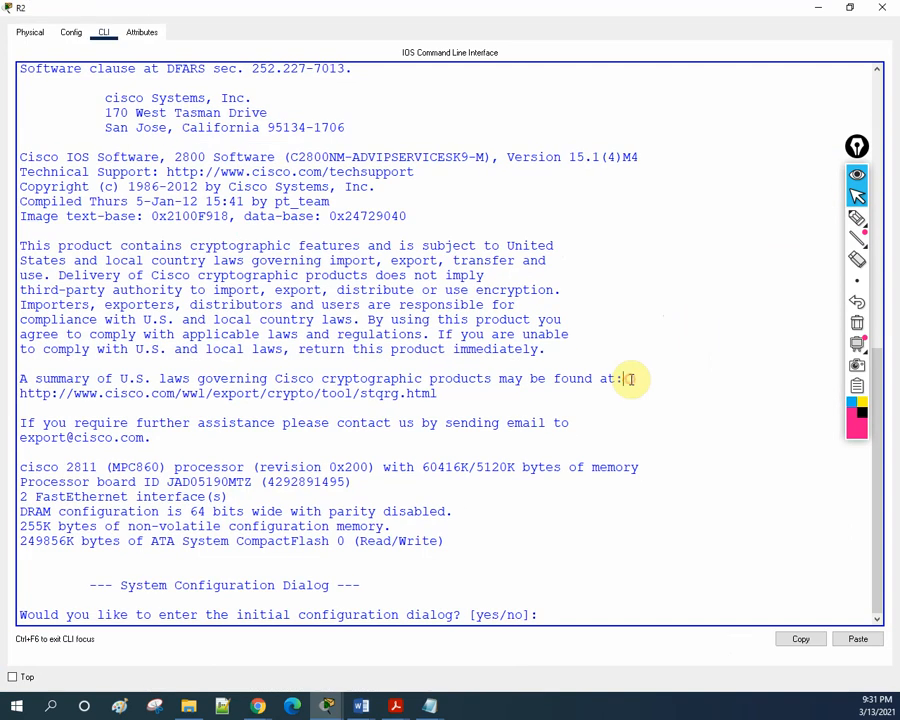
Answer no to R2's initial configuration dialog and paste the copied R2 configuration at the router prompt.
{"action": "key", "text": "Return"}
{"action": "key", "text": "Return"}
{"action": "key", "text": "Return"}
{"action": "type", "text": "n"}
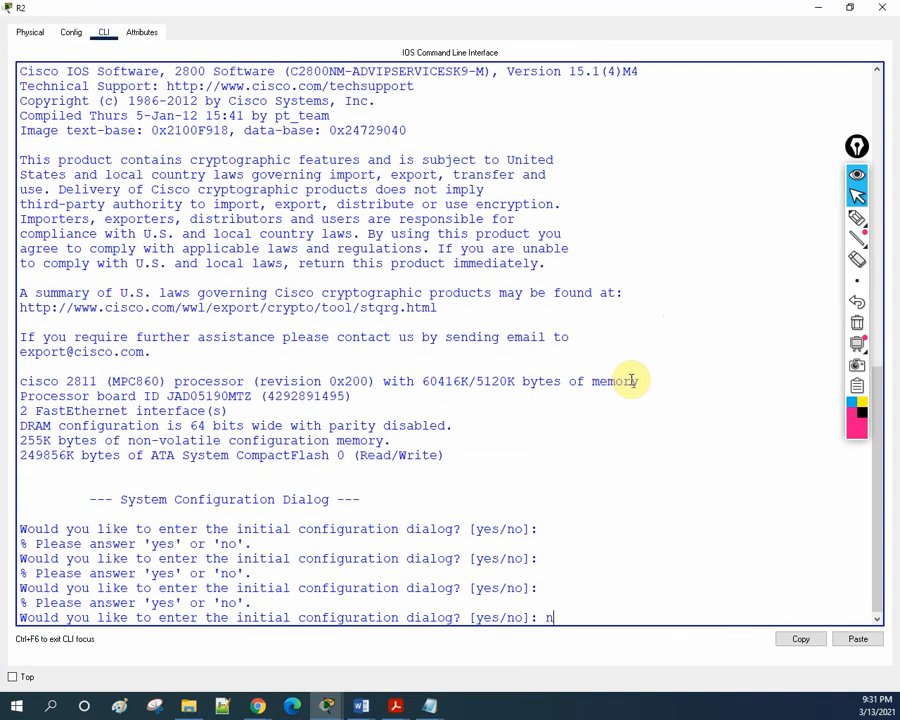
{"action": "type", "text": "o"}
{"action": "key", "text": "Return"}
{"action": "key", "text": "Return"}
{"action": "key", "text": "Return"}
{"action": "key", "text": "Return"}
{"action": "key", "text": "Return"}
{"action": "key", "text": "Return"}
{"action": "key", "text": "Return"}
{"action": "key", "text": "Return"}
{"action": "key", "text": "Return"}
{"action": "key", "text": "Return"}
{"action": "key", "text": "Return"}
{"action": "key", "text": "Return"}
{"action": "key", "text": "Return"}
{"action": "key", "text": "Return"}
{"action": "key", "text": "Return"}
{"action": "key", "text": "Return"}
{"action": "key", "text": "Return"}
{"action": "key", "text": "Return"}
{"action": "key", "text": "Return"}
{"action": "key", "text": "Return"}
{"action": "right_click", "coordinate": [438, 372]}
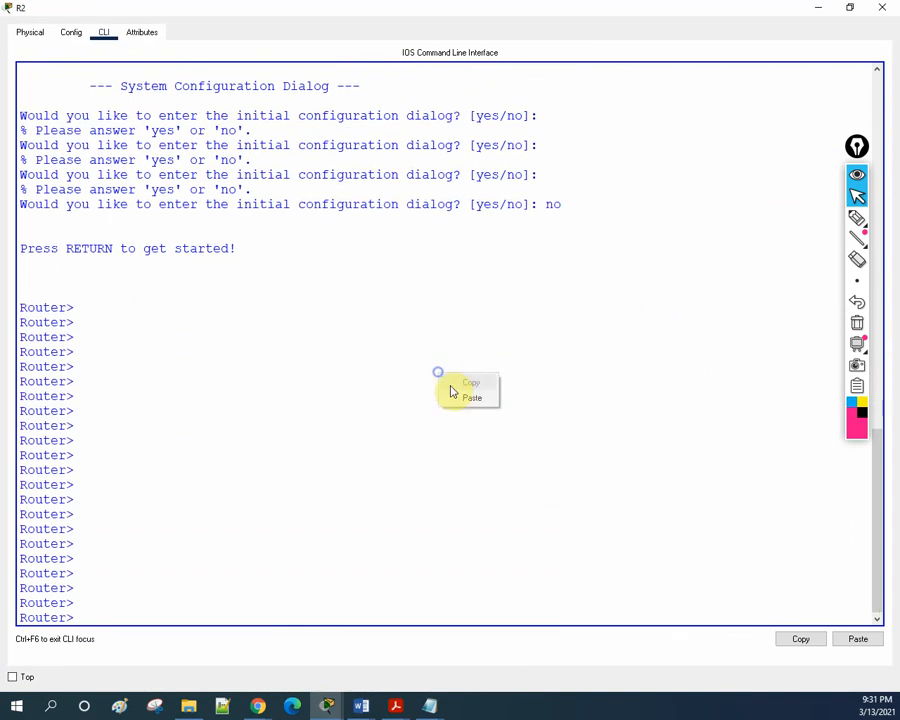
{"action": "left_click", "coordinate": [462, 396]}
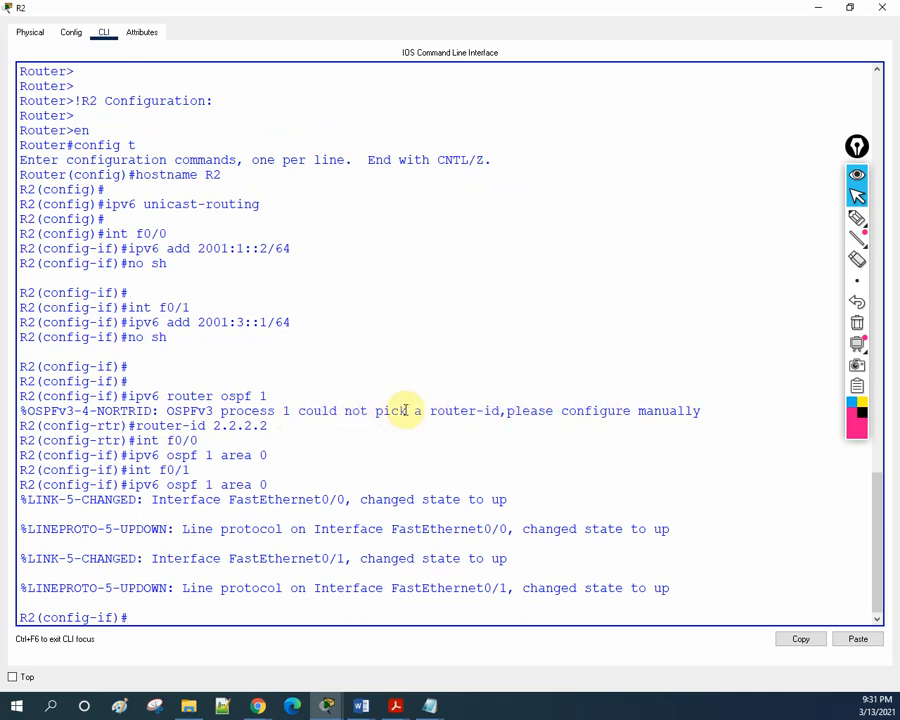
Examine the router-id and ipv6 router ospf 1 commands in R2's output and highlight OSPFv3 in the message between them.
{"action": "left_click_drag", "start_coordinate": [276, 430], "coordinate": [134, 426]}
{"action": "key", "text": "Return"}
{"action": "key", "text": "Return"}
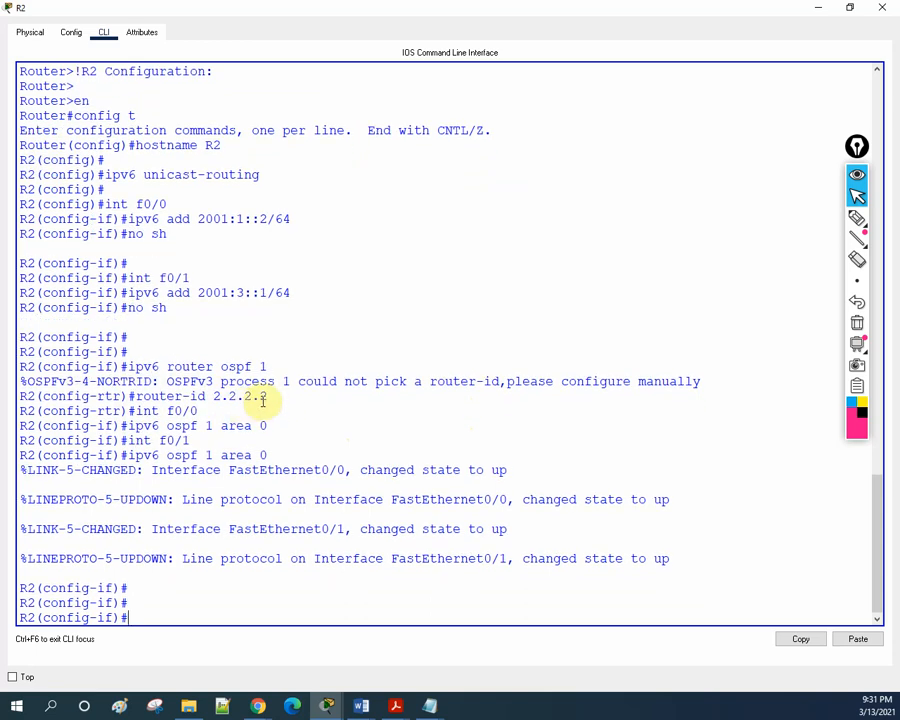
{"action": "left_click_drag", "start_coordinate": [21, 381], "coordinate": [209, 378]}
{"action": "left_click_drag", "start_coordinate": [267, 366], "coordinate": [121, 366]}
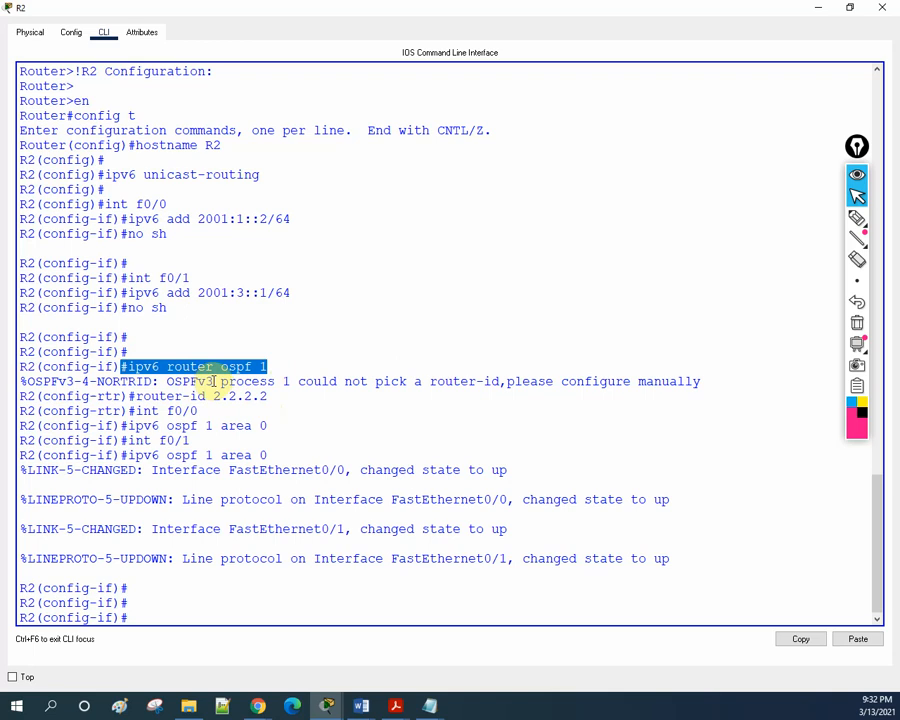
{"action": "left_click_drag", "start_coordinate": [213, 381], "coordinate": [155, 384]}
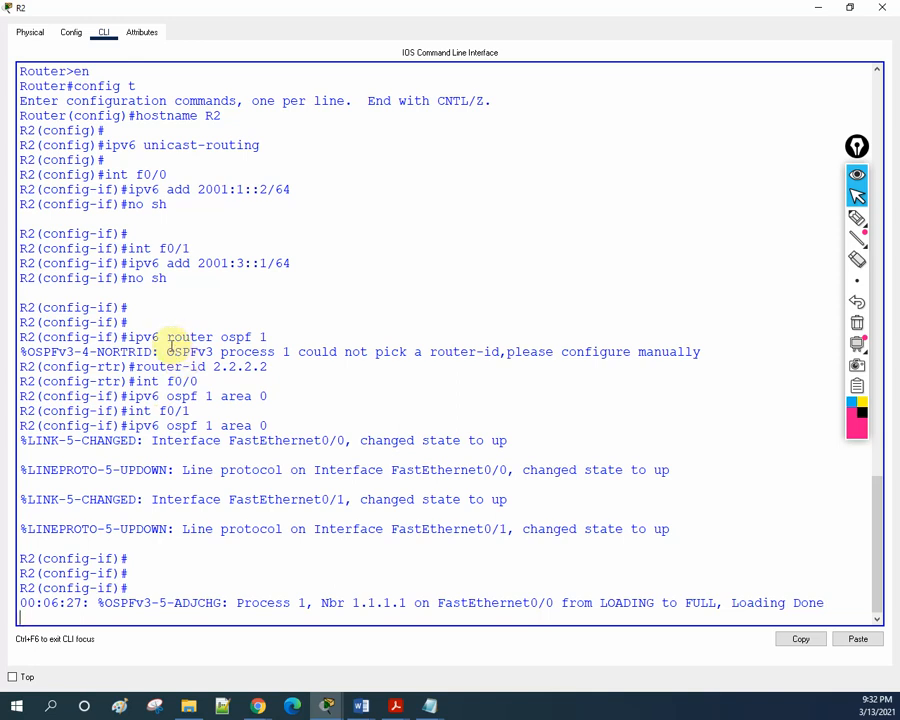
{"action": "left_click_drag", "start_coordinate": [167, 352], "coordinate": [214, 352]}
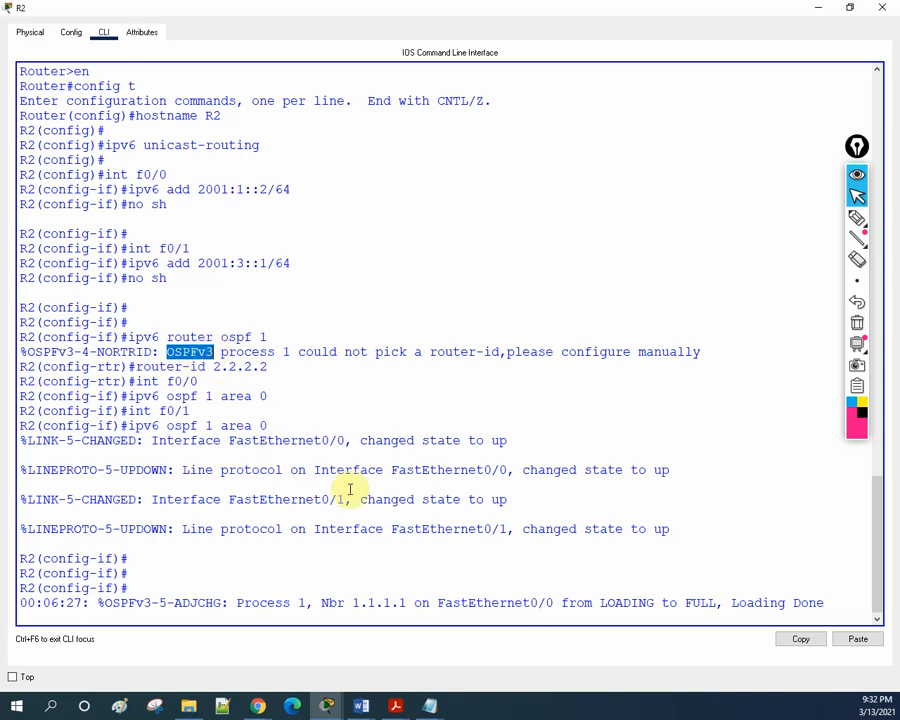
Exit R2's interface configuration mode to the privileged prompt.
{"action": "key", "text": "Return"}
{"action": "key", "text": "Return"}
{"action": "key", "text": "ctrl+z"}
{"action": "key", "text": "Return"}
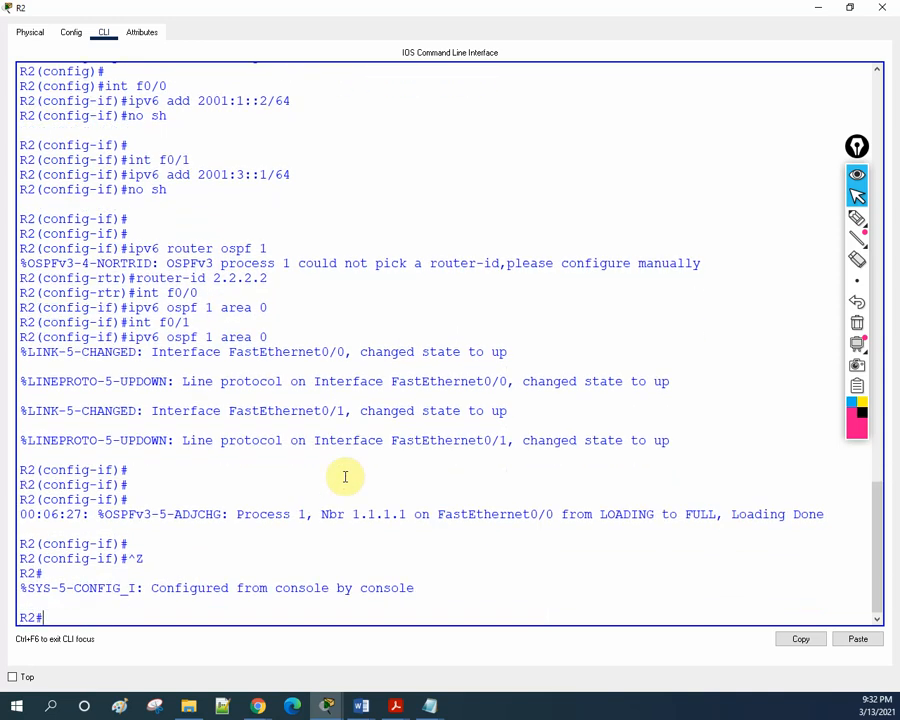
{"action": "key", "text": "Return"}
{"action": "key", "text": "Return"}
Display R2's IPv6 routing table with sh ipv6 route and highlight the OSPF-learned route.
{"action": "type", "text": "sh "}
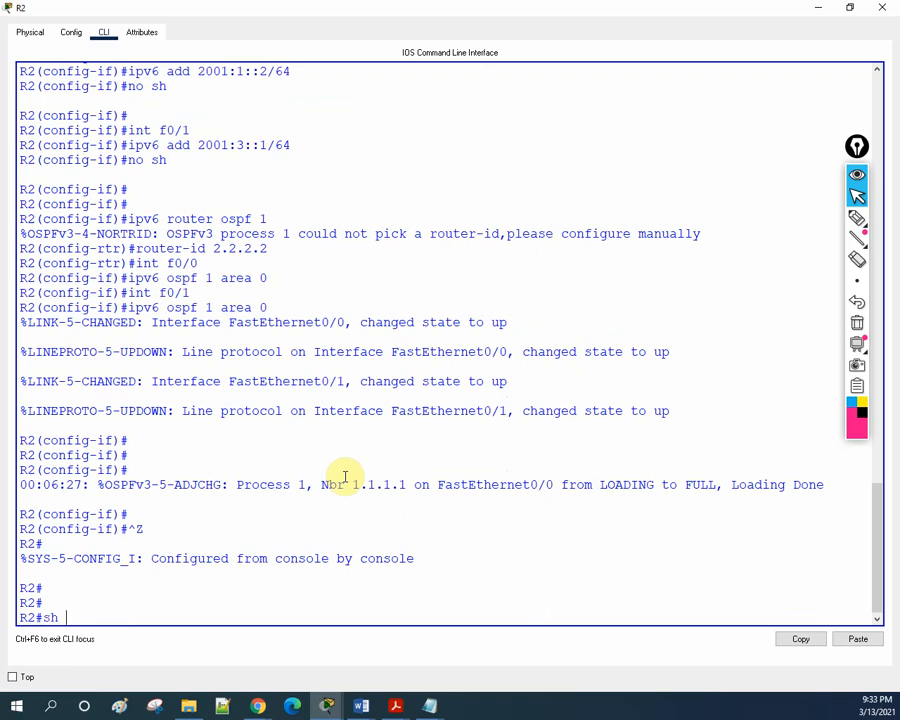
{"action": "type", "text": "ipv6 os"}
{"action": "key", "text": "BackSpace"}
{"action": "key", "text": "BackSpace"}
{"action": "type", "text": "rou"}
{"action": "key", "text": "Tab"}
{"action": "key", "text": "Return"}
{"action": "key", "text": "Return"}
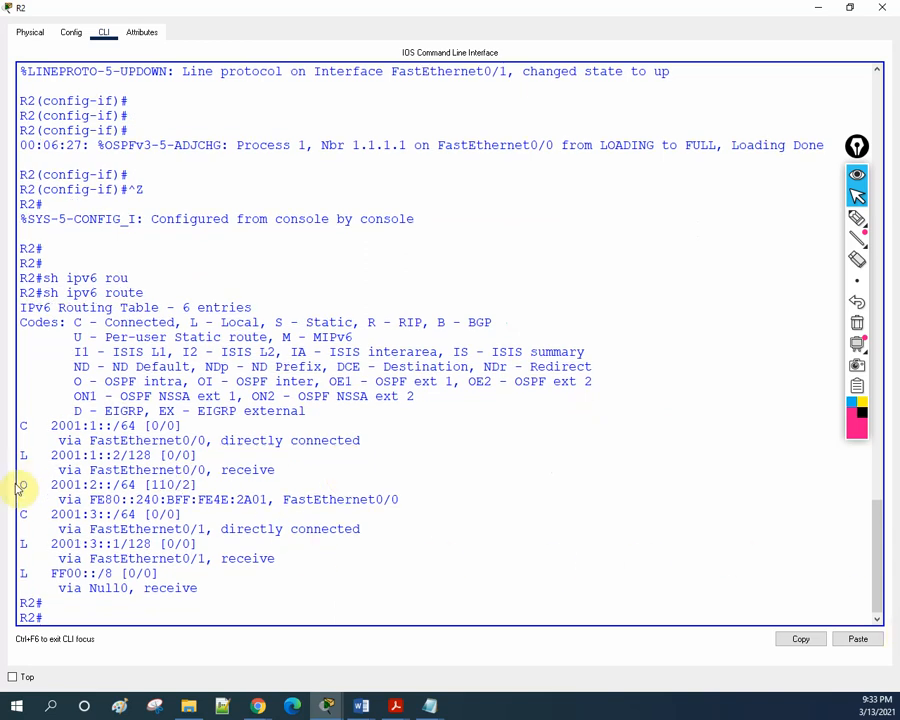
{"action": "left_click_drag", "start_coordinate": [20, 485], "coordinate": [416, 502]}
{"action": "left_click_drag", "start_coordinate": [460, 531], "coordinate": [464, 538]}
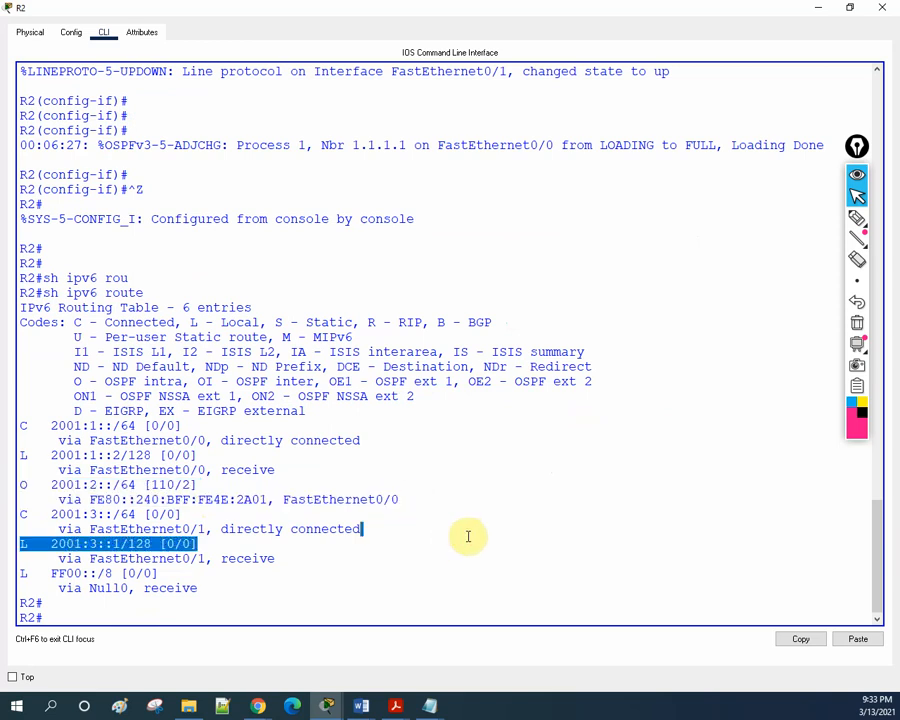
List only R2's OSPF routes with sh ipv6 route ospf and highlight the 2001:2::/64 entry.
{"action": "key", "text": "Up"}
{"action": "type", "text": "os"}
{"action": "key", "text": "Tab"}
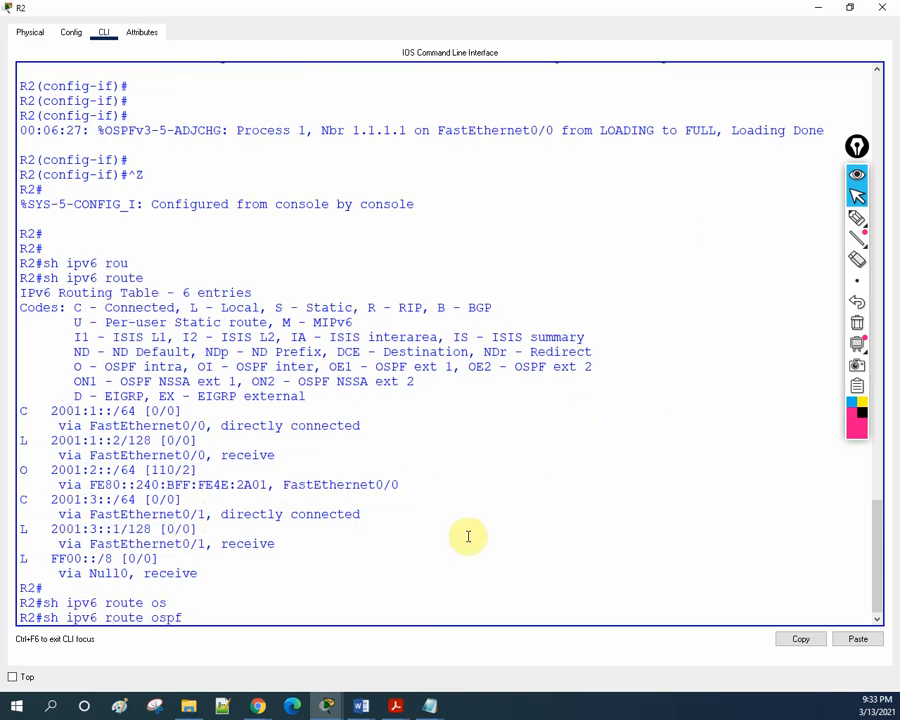
{"action": "key", "text": "Return"}
{"action": "key", "text": "Return"}
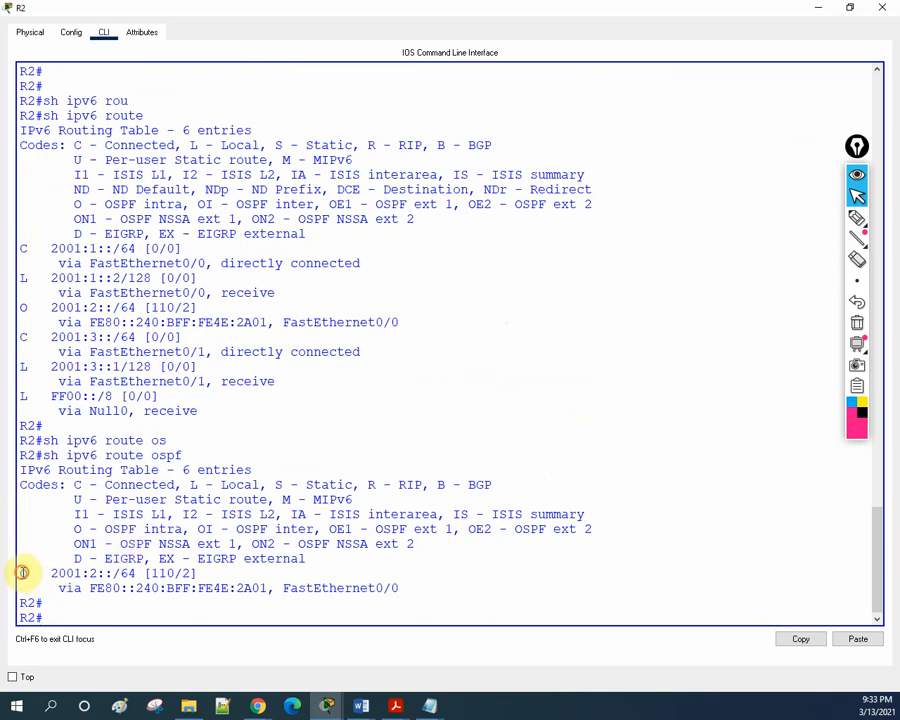
{"action": "left_click_drag", "start_coordinate": [22, 572], "coordinate": [196, 573]}
Restore R2's maximized window and reposition it to check the topology's interface address labels.
{"action": "left_click_drag", "start_coordinate": [410, 8], "coordinate": [673, 207]}
{"action": "left_click_drag", "start_coordinate": [607, 204], "coordinate": [670, 262]}
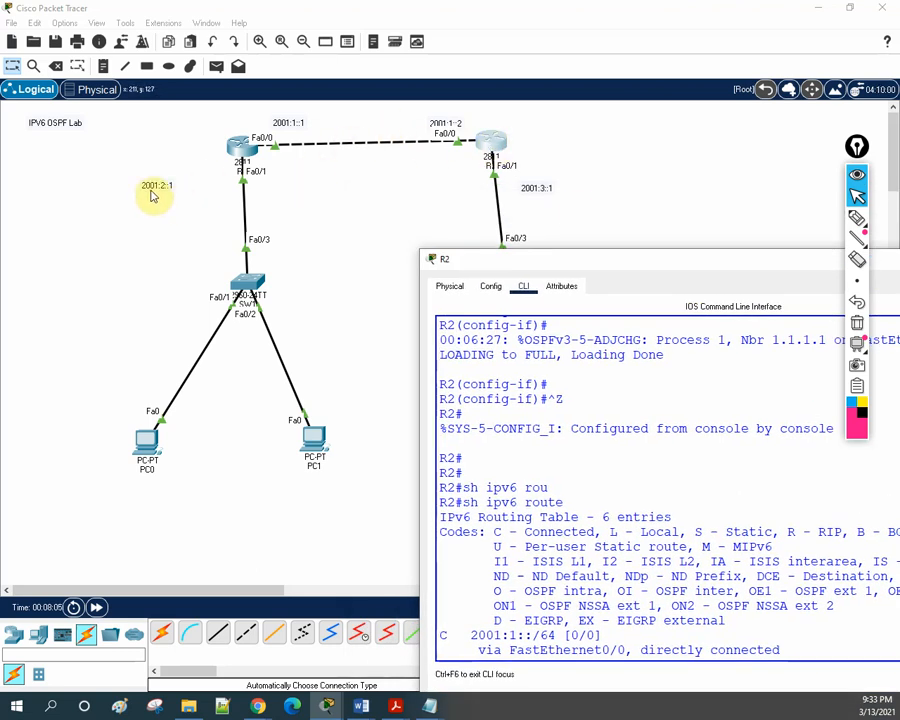
{"action": "left_click_drag", "start_coordinate": [617, 267], "coordinate": [598, 173]}
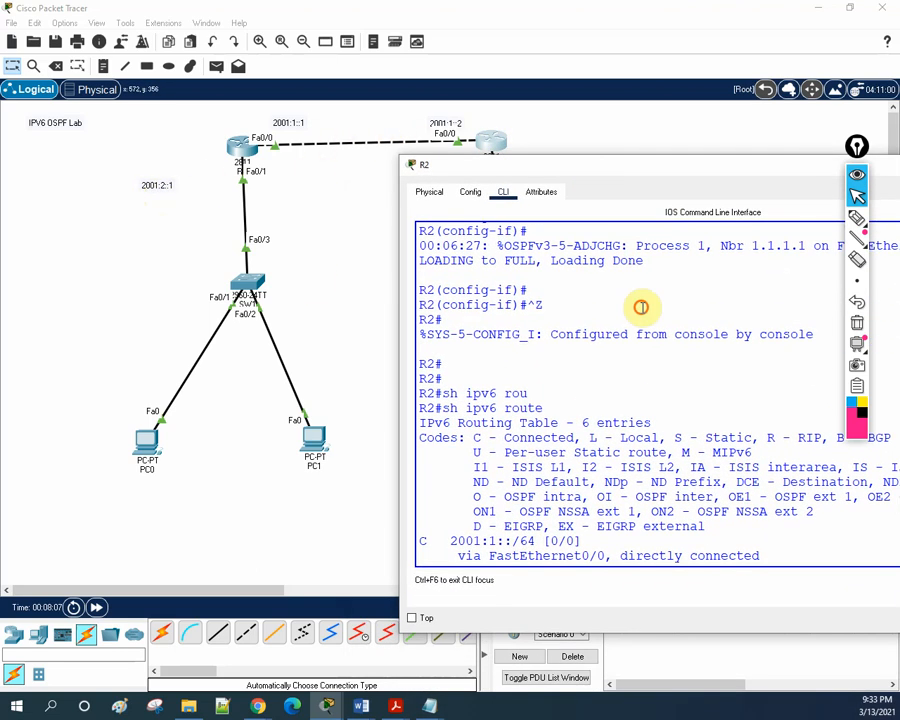
Ping 2001:2::1 from R2 and widen the R2 window to read the complete ping output.
{"action": "type", "text": "sh ipv6 route os"}
{"action": "key", "text": "Tab"}
{"action": "key", "text": "Return"}
{"action": "key", "text": "Return"}
{"action": "key", "text": "Return"}
{"action": "key", "text": "Return"}
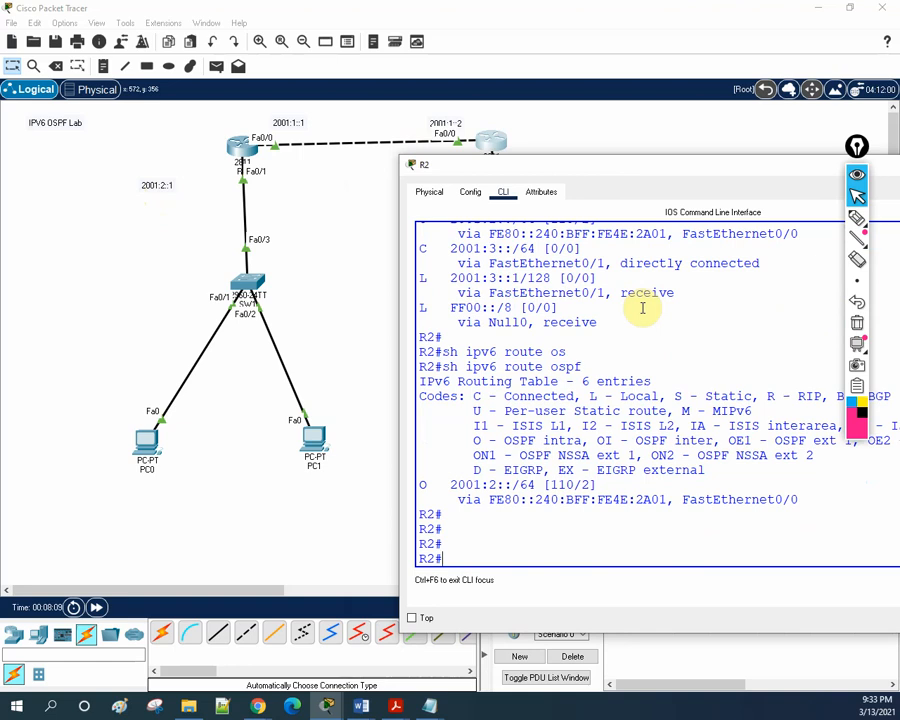
{"action": "type", "text": "ping 2001:2"}
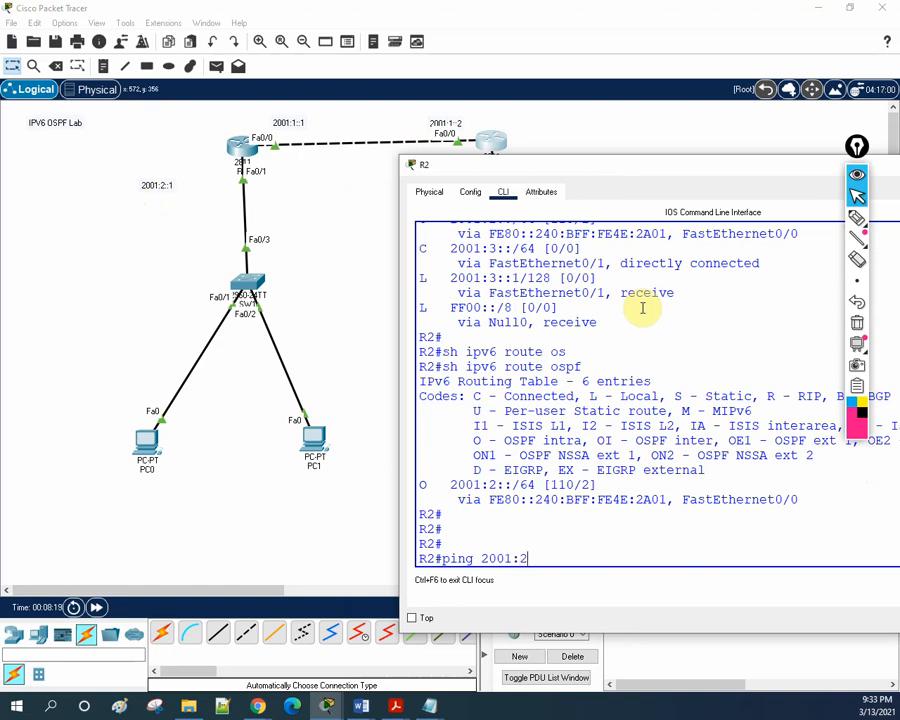
{"action": "type", "text": "::1"}
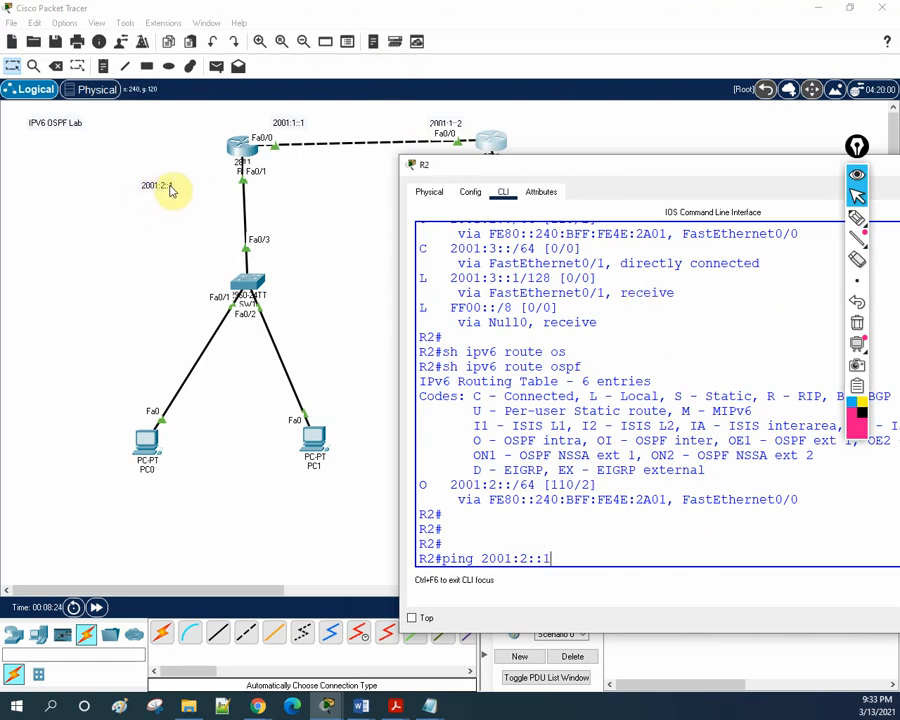
{"action": "key", "text": "Return"}
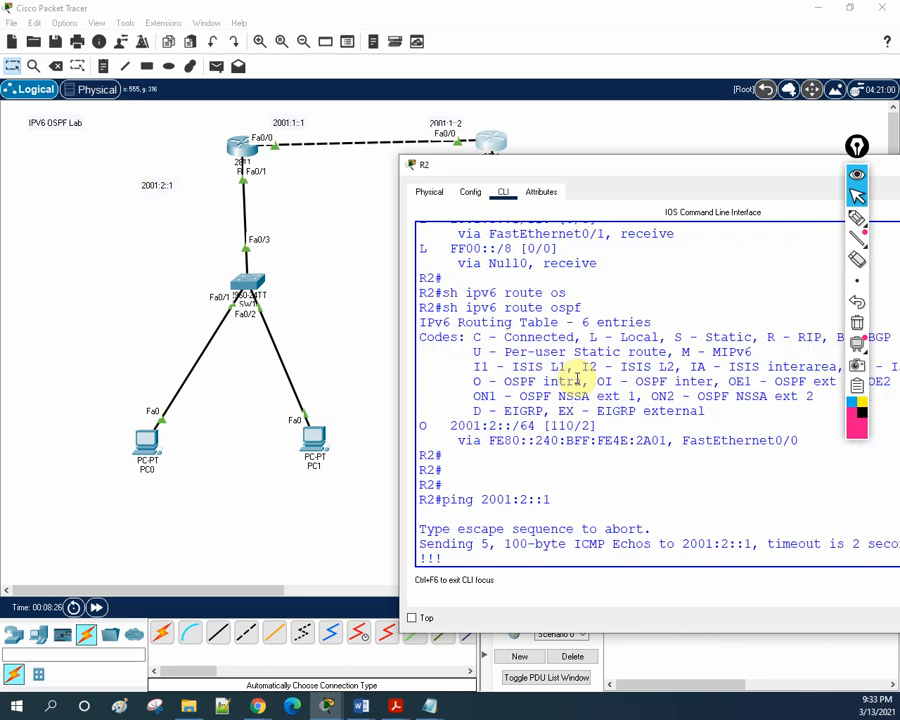
{"action": "left_click_drag", "start_coordinate": [396, 275], "coordinate": [224, 262]}
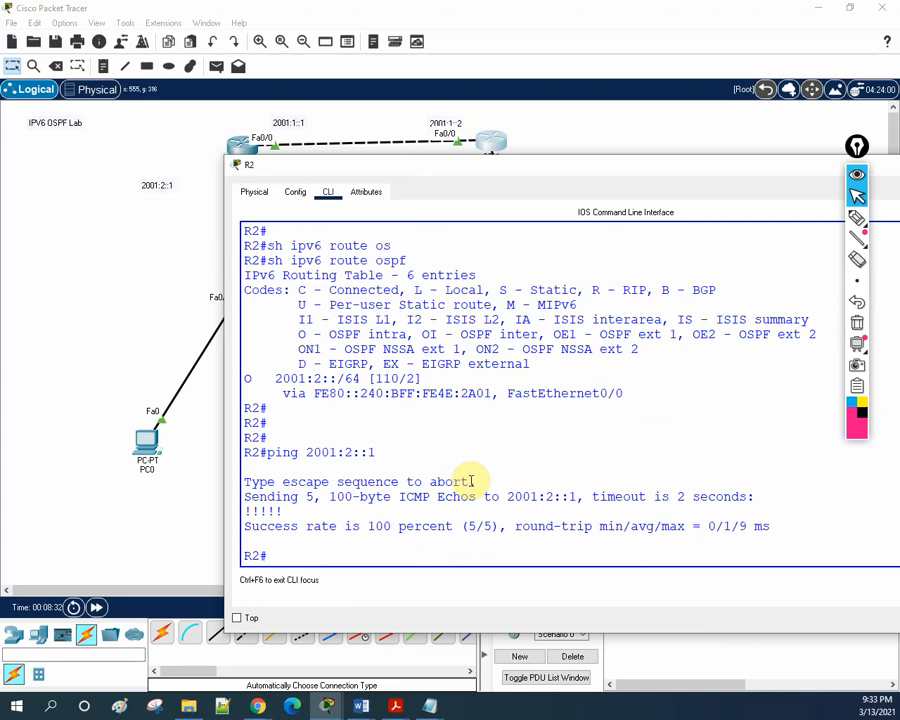
Display R2's OSPF link-state database with sh ipv6 ospf database.
{"action": "type", "text": "sh ipv6 rou"}
{"action": "key", "text": "Tab"}
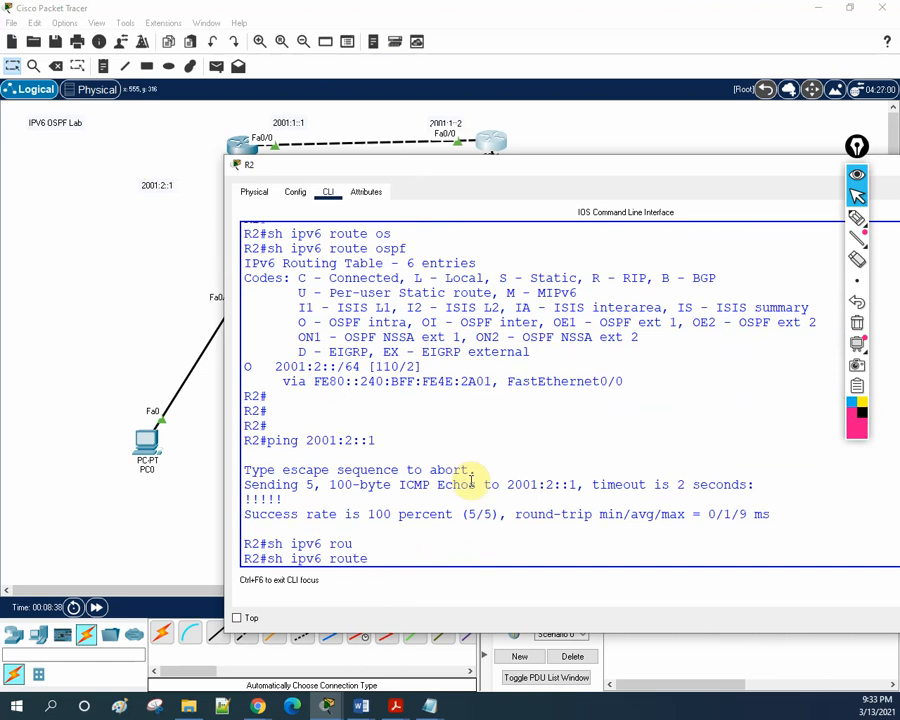
{"action": "key", "text": "BackSpace"}
{"action": "key", "text": "BackSpace"}
{"action": "key", "text": "BackSpace"}
{"action": "key", "text": "BackSpace"}
{"action": "key", "text": "BackSpace"}
{"action": "key", "text": "BackSpace"}
{"action": "type", "text": "os"}
{"action": "key", "text": "Tab"}
{"action": "type", "text": "d"}
{"action": "key", "text": "Tab"}
{"action": "key", "text": "Return"}
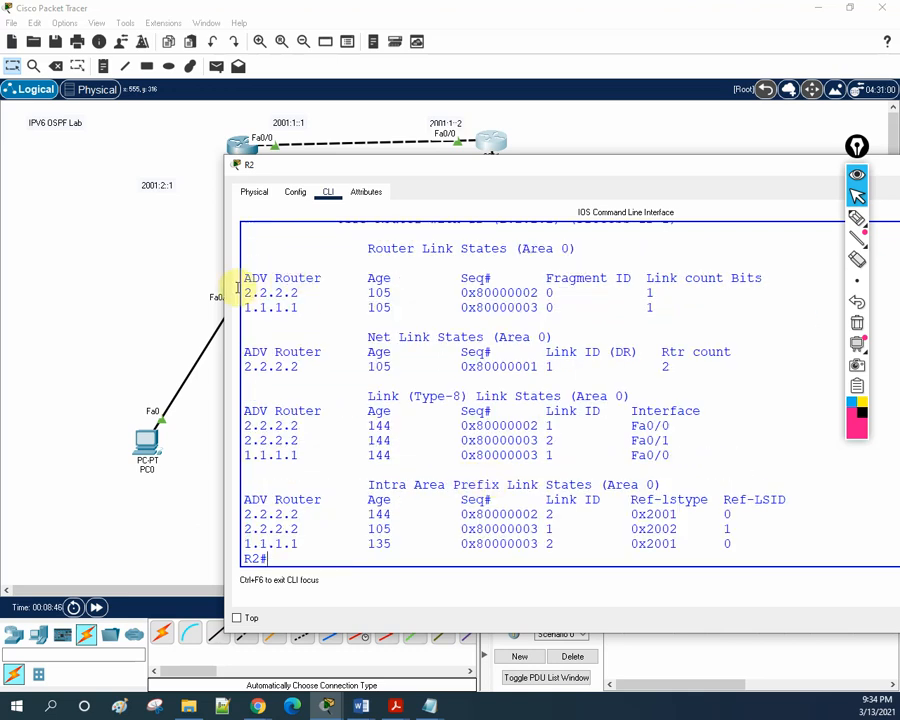
Examine the router ID and link states in the widened R2 window and rerun sh ipv6 ospf database.
{"action": "left_click_drag", "start_coordinate": [224, 288], "coordinate": [72, 284]}
{"action": "scroll", "coordinate": [473, 386], "scroll_direction": "up", "scroll_amount": 5}
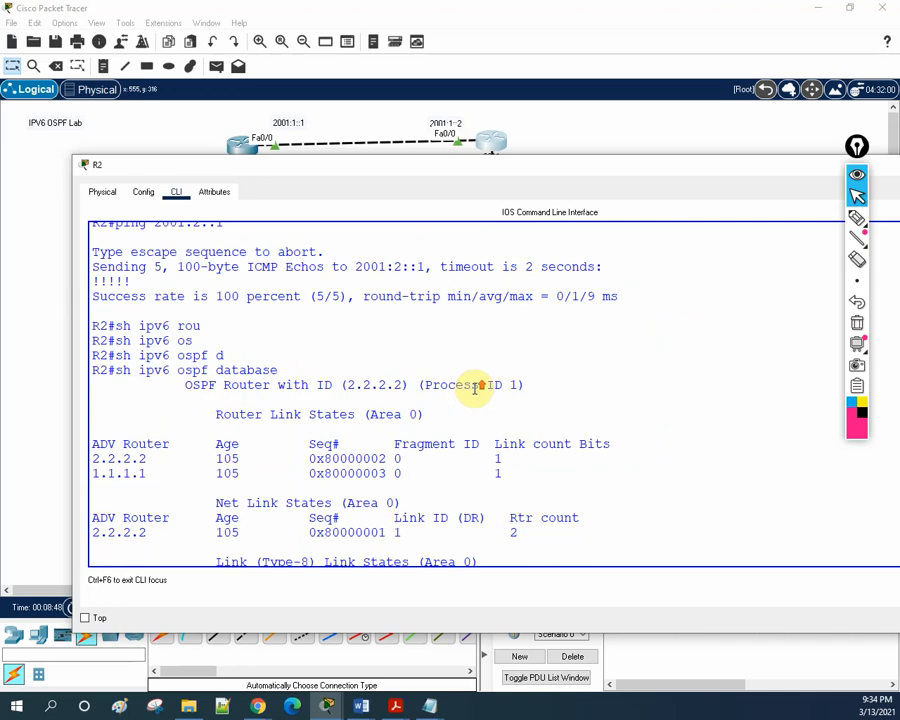
{"action": "scroll", "coordinate": [474, 388], "scroll_direction": "down", "scroll_amount": 2}
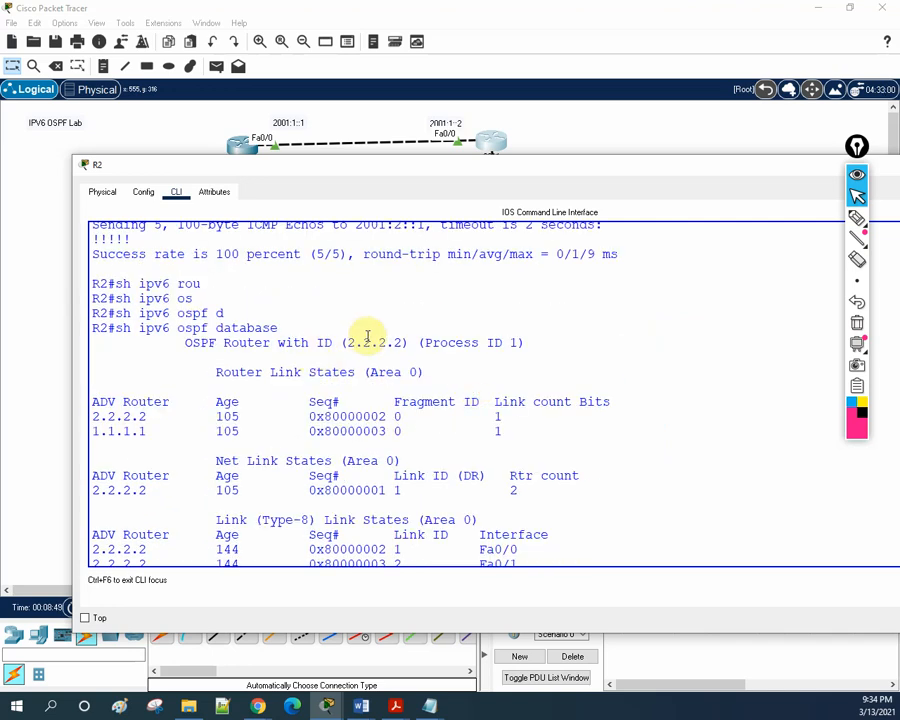
{"action": "left_click_drag", "start_coordinate": [345, 342], "coordinate": [407, 343]}
{"action": "scroll", "coordinate": [420, 364], "scroll_direction": "down", "scroll_amount": 4}
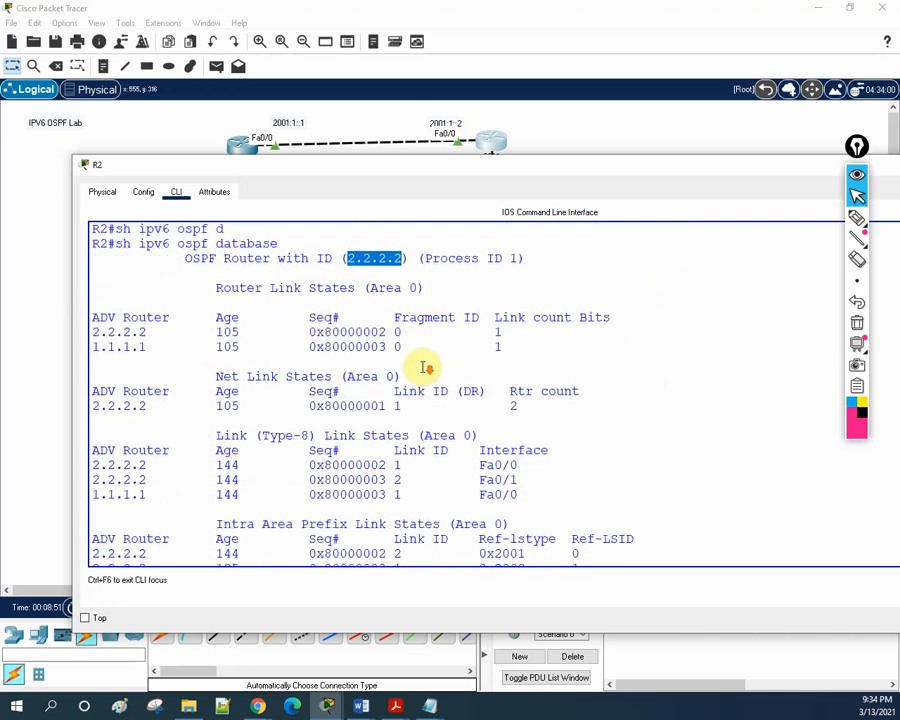
{"action": "key", "text": "Return"}
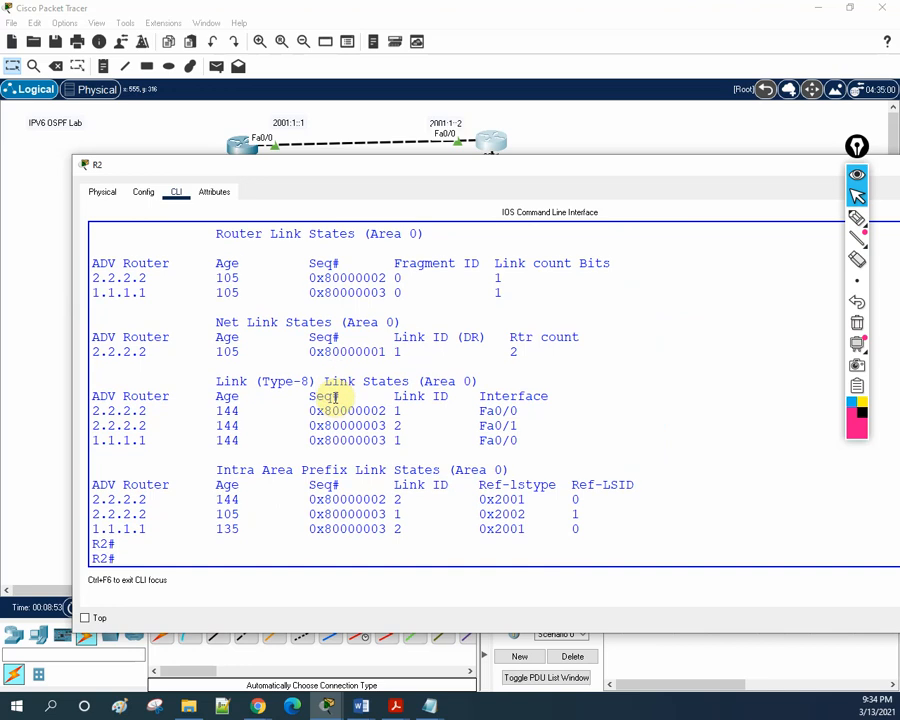
{"action": "key", "text": "Up"}
{"action": "key", "text": "Return"}
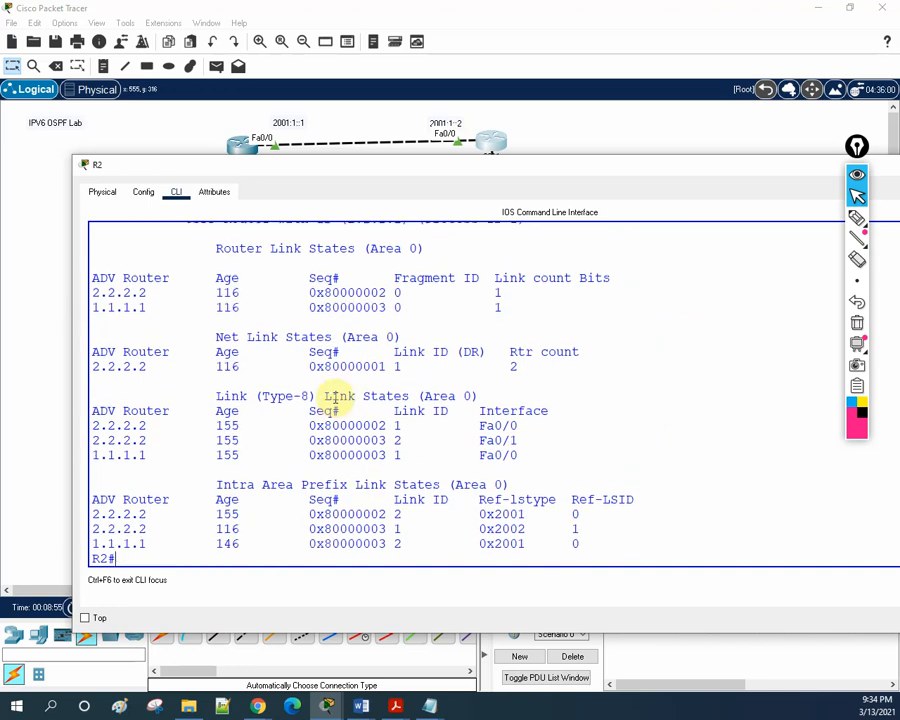
Shorten the recalled command to sh ipv6 ospf and display R2's OSPF process details.
{"action": "key", "text": "Up"}
{"action": "key", "text": "BackSpace"}
{"action": "key", "text": "BackSpace"}
{"action": "key", "text": "BackSpace"}
{"action": "key", "text": "BackSpace"}
{"action": "key", "text": "BackSpace"}
{"action": "key", "text": "BackSpace"}
{"action": "key", "text": "BackSpace"}
{"action": "key", "text": "BackSpace"}
{"action": "key", "text": "BackSpace"}
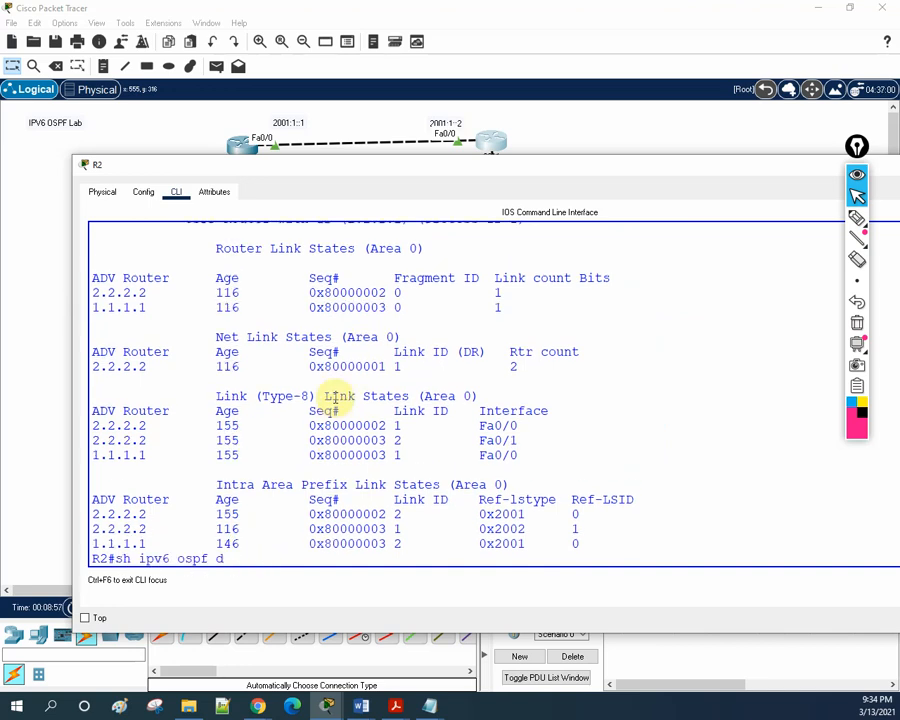
{"action": "key", "text": "Return"}
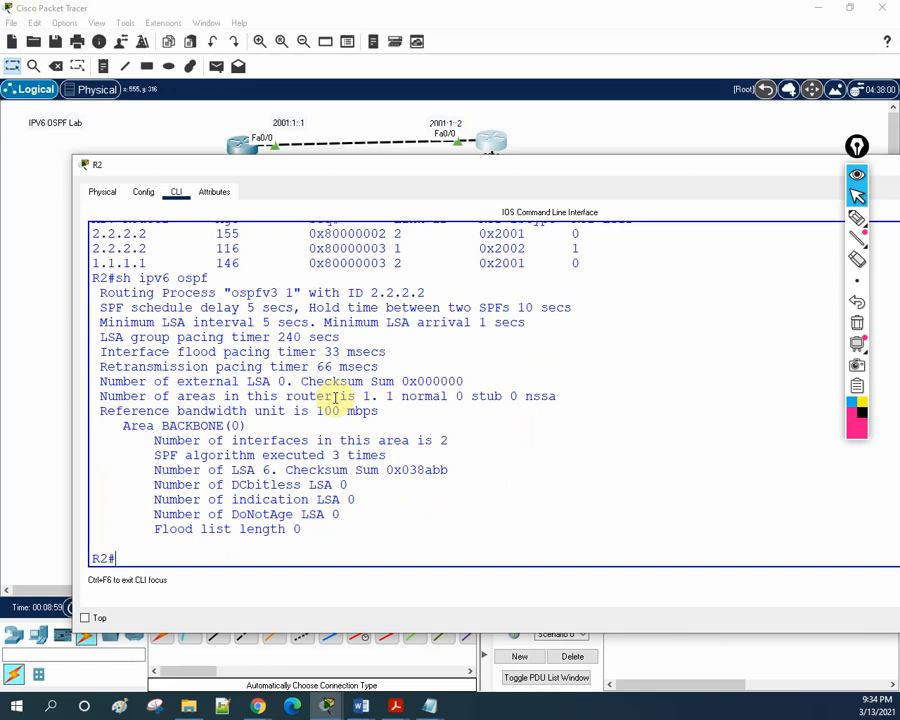
List the available sh ipv6 ospf options and display R2's neighbors with sh ipv6 ospf neighbor.
{"action": "key", "text": "Up"}
{"action": "type", "text": "?"}
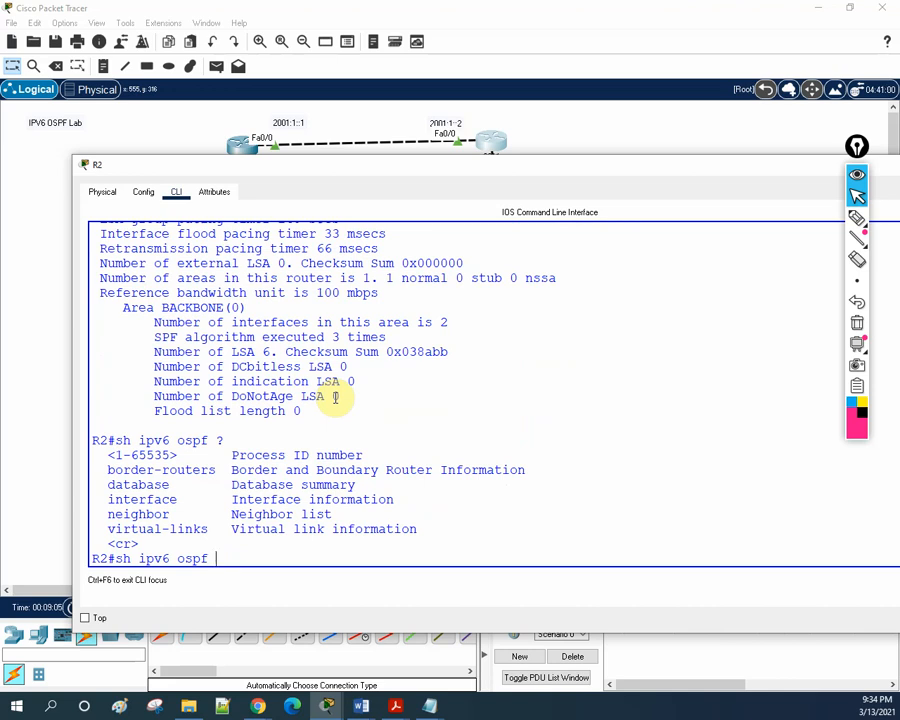
{"action": "type", "text": "ne"}
{"action": "key", "text": "Tab"}
{"action": "key", "text": "Return"}
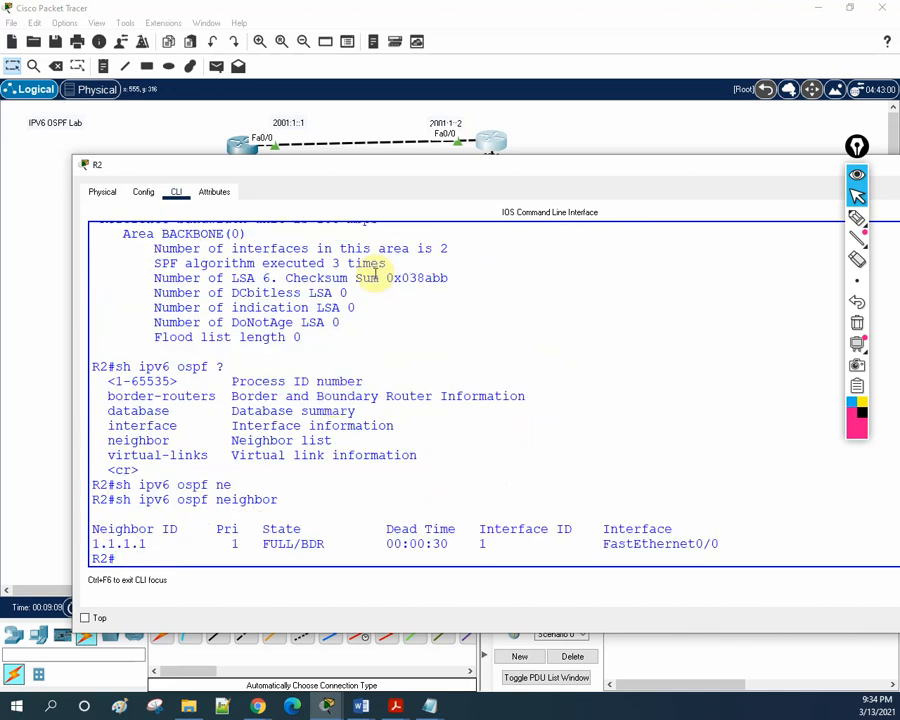
Check the neighbor entry against the router link in the topology, highlighting its neighbor ID and interface.
{"action": "left_click_drag", "start_coordinate": [307, 172], "coordinate": [438, 222]}
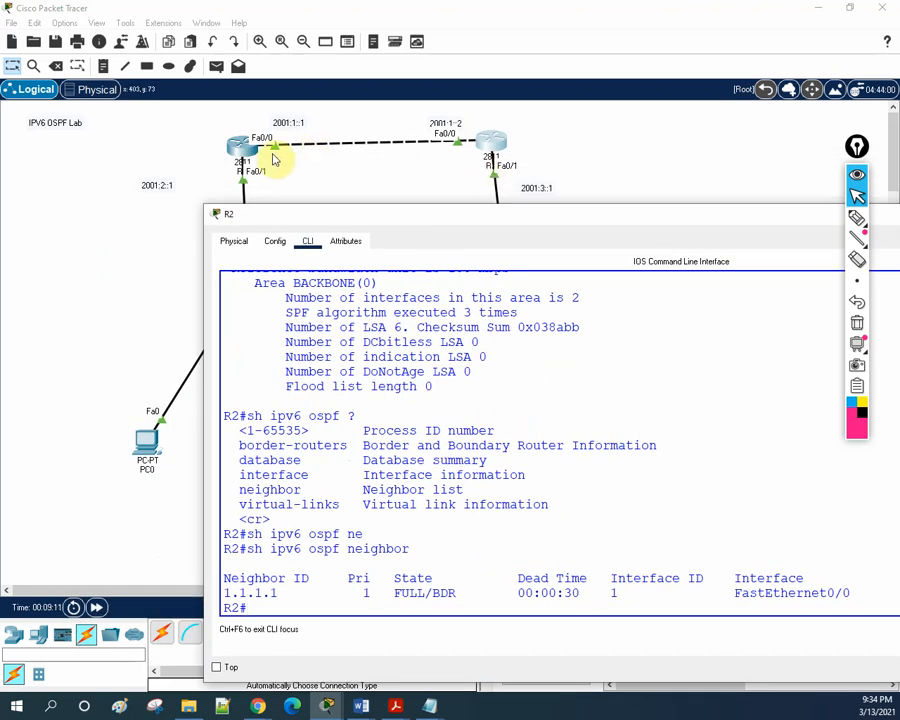
{"action": "left_click_drag", "start_coordinate": [296, 213], "coordinate": [283, 144]}
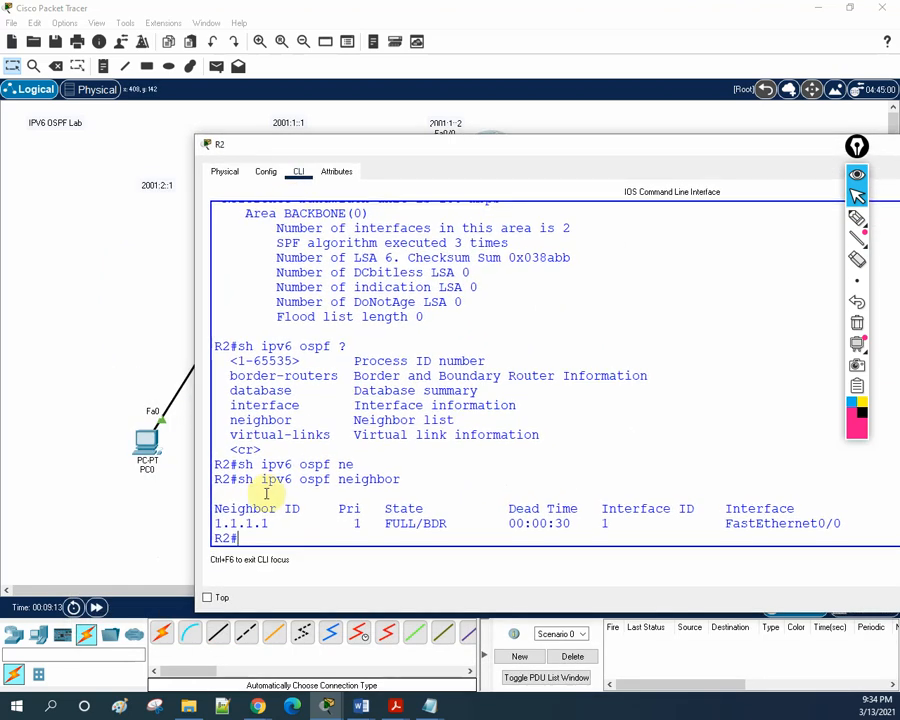
{"action": "left_click_drag", "start_coordinate": [271, 523], "coordinate": [214, 524]}
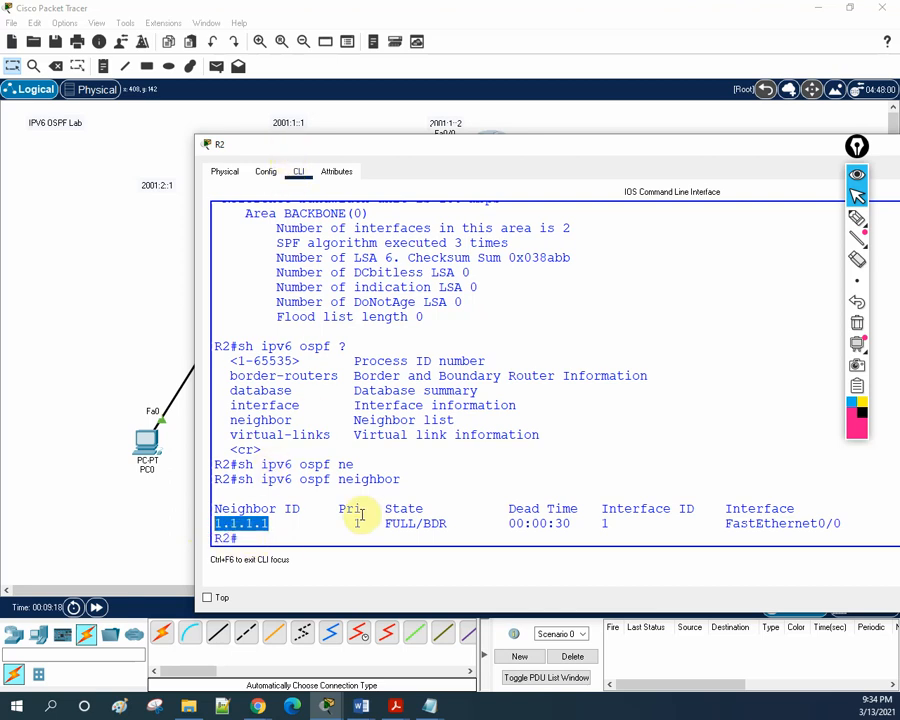
{"action": "left_click_drag", "start_coordinate": [727, 523], "coordinate": [842, 523]}
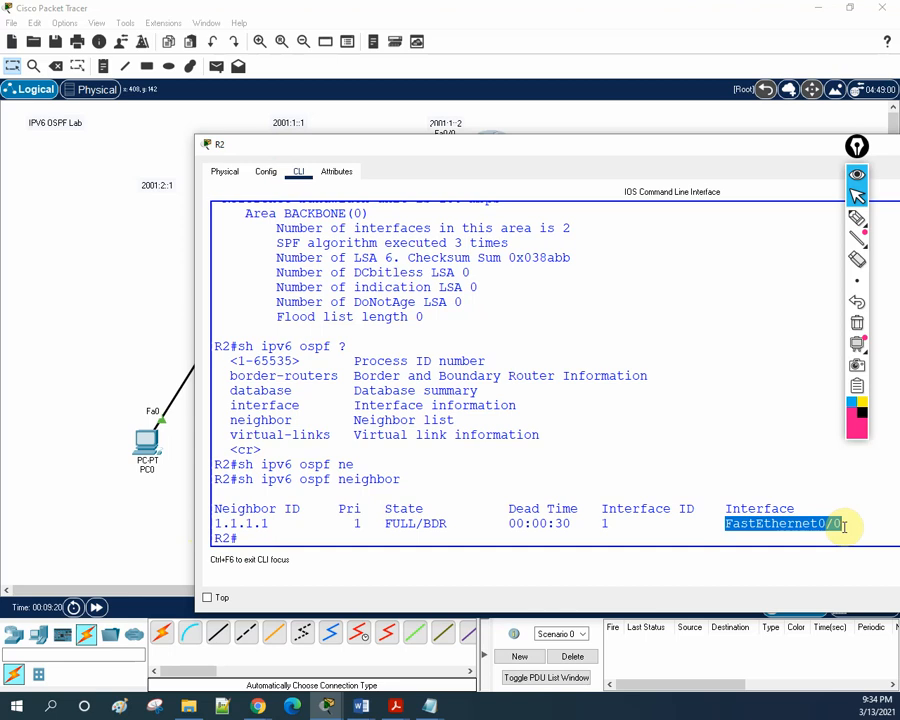
Clear the text highlight, move the R2 window below the router link to view the topology, and close the window.
{"action": "left_click", "coordinate": [627, 457]}
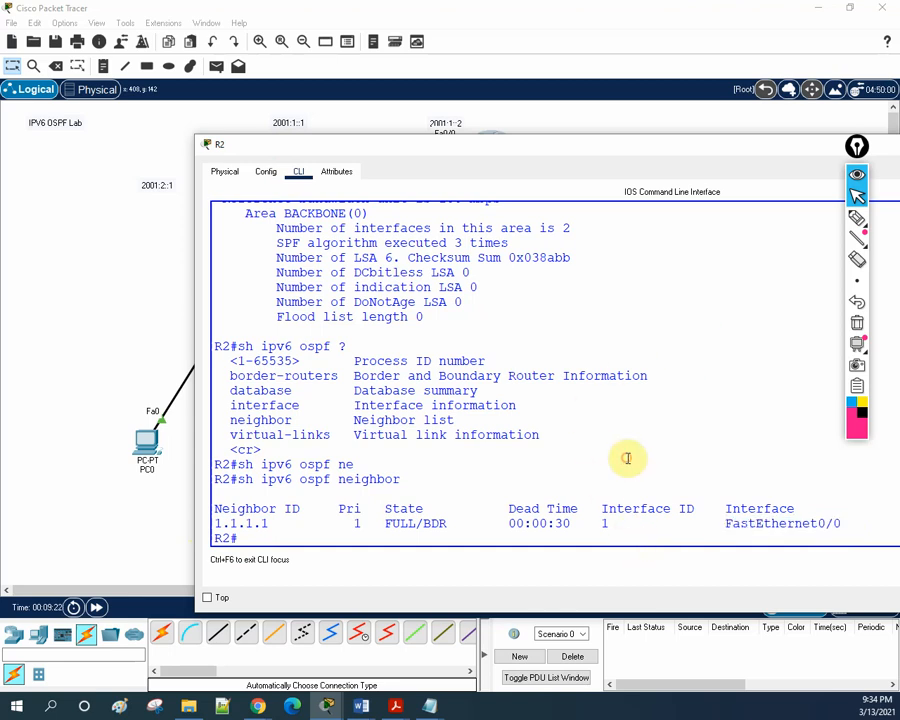
{"action": "left_click_drag", "start_coordinate": [343, 144], "coordinate": [236, 220]}
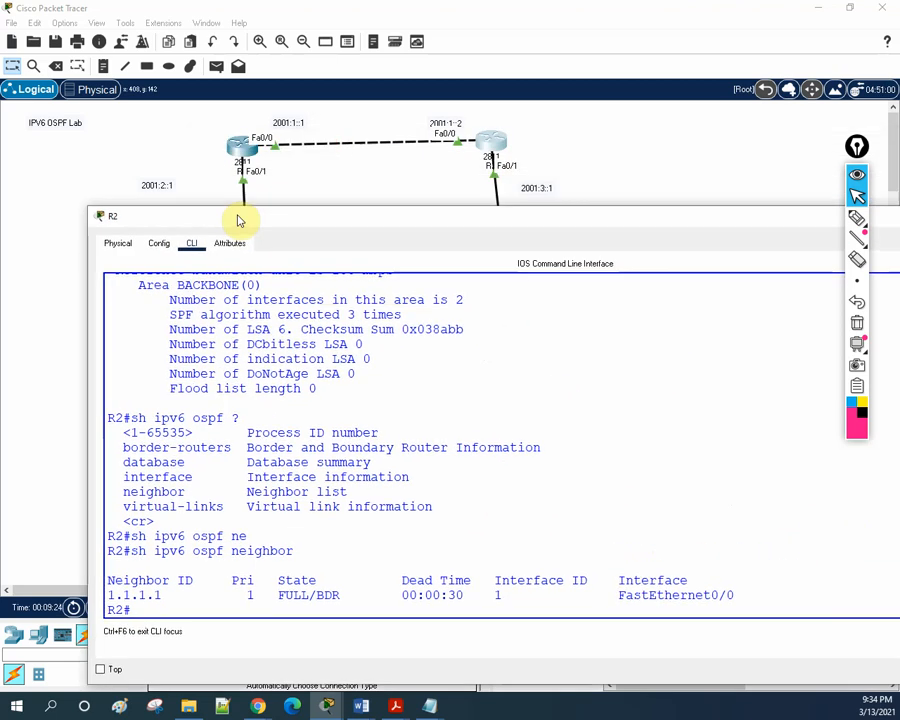
{"action": "left_click_drag", "start_coordinate": [732, 236], "coordinate": [632, 236]}
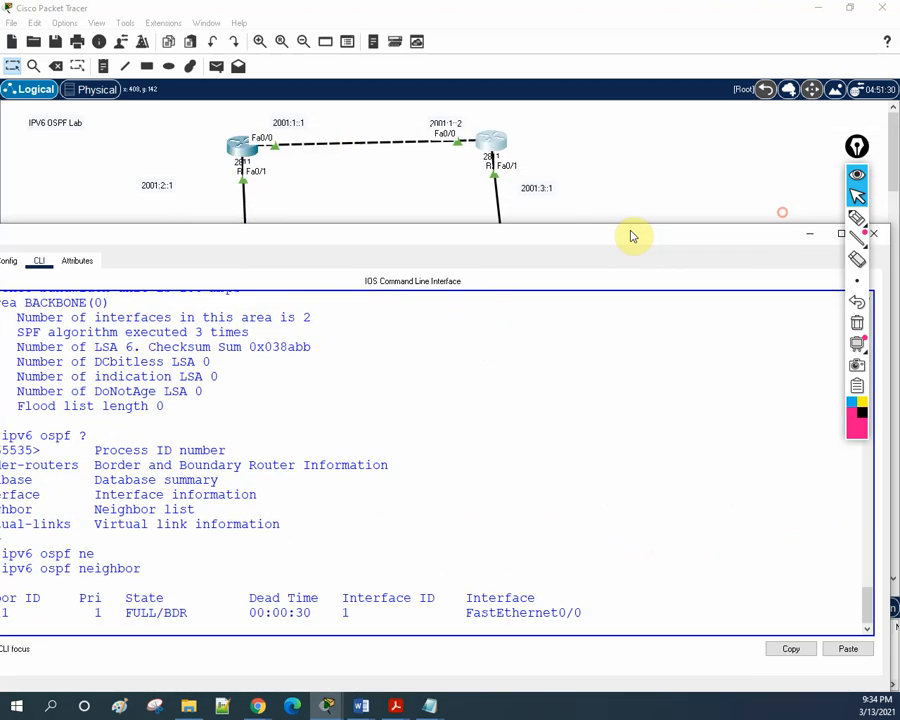
{"action": "left_click", "coordinate": [874, 234]}
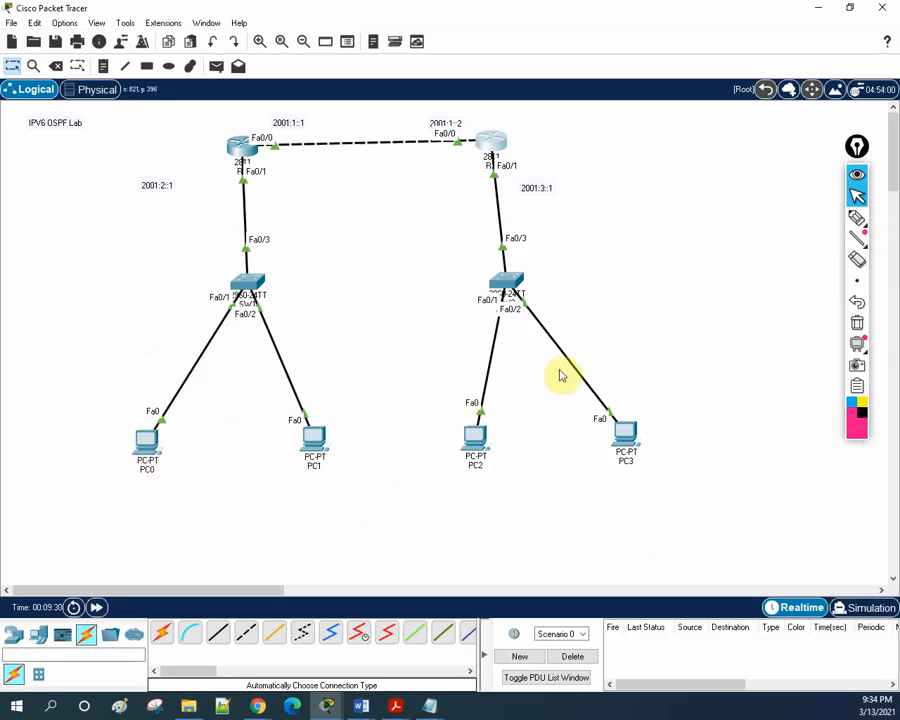
Check the R1 and R2 command-line windows once more and close both.
{"action": "left_click", "coordinate": [240, 152]}
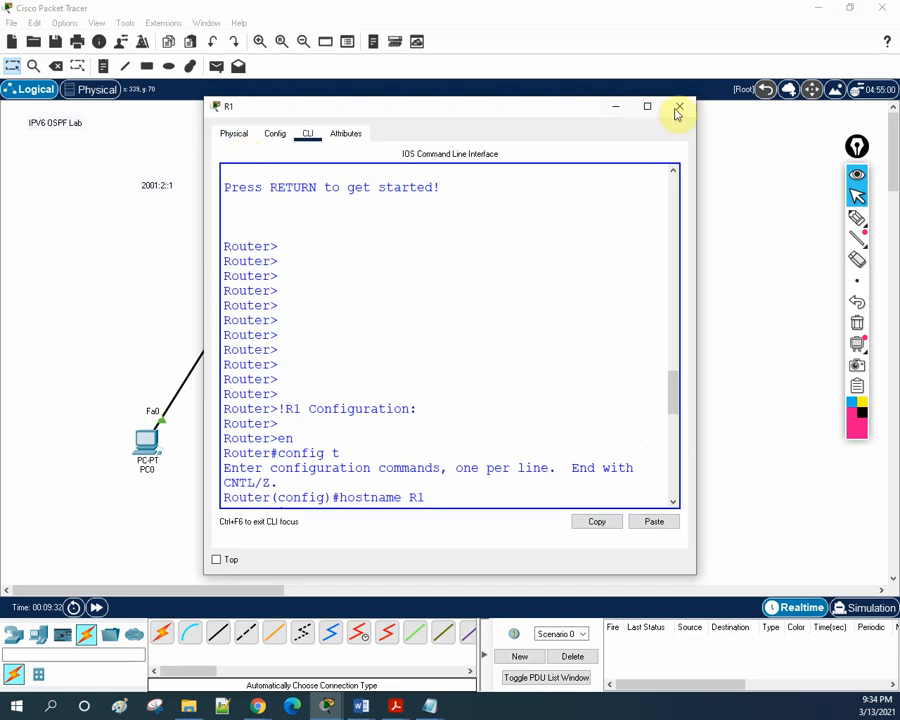
{"action": "left_click", "coordinate": [678, 107]}
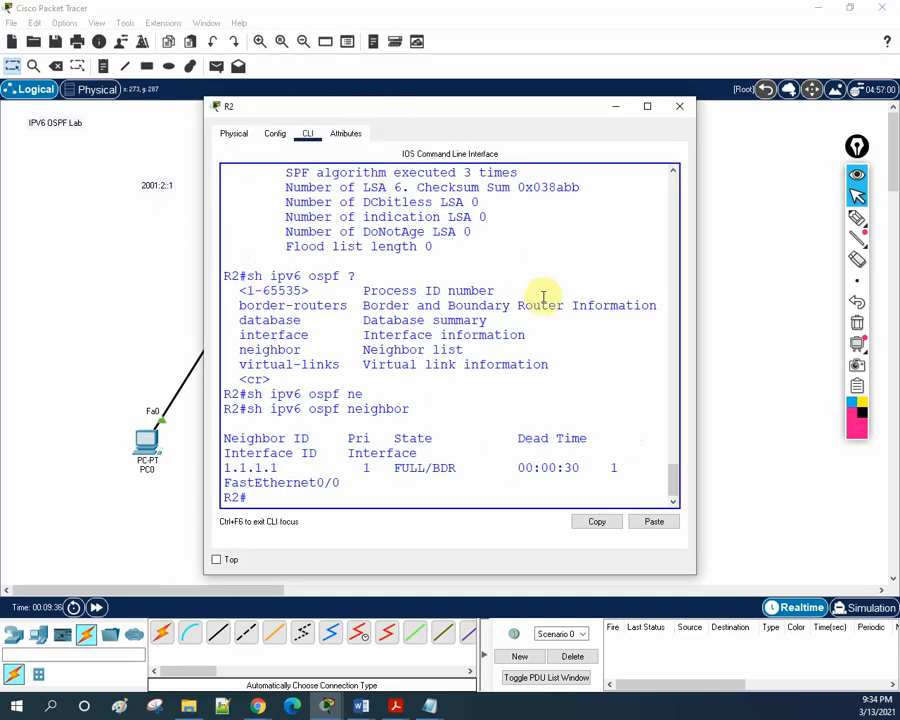
{"action": "left_click", "coordinate": [678, 112]}
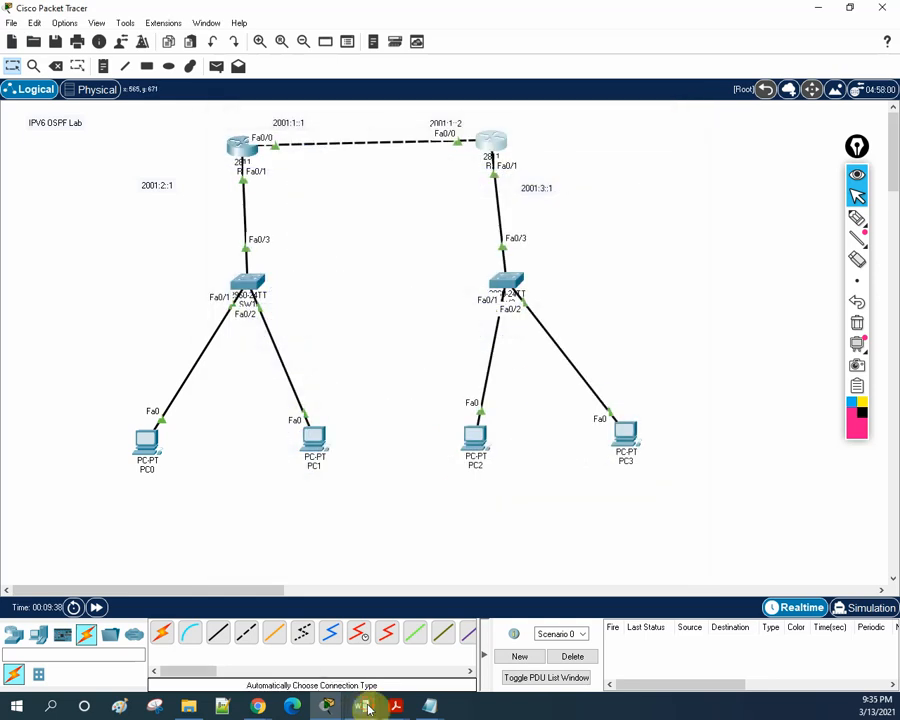
Switch to IPV6.docx in Word and look through the OSPF configuration, IPV6 Static Routing and IPV6 EIGRP Lab sections to the end.
{"action": "mouse_move", "coordinate": [361, 706]}
{"action": "left_click", "coordinate": [334, 622]}
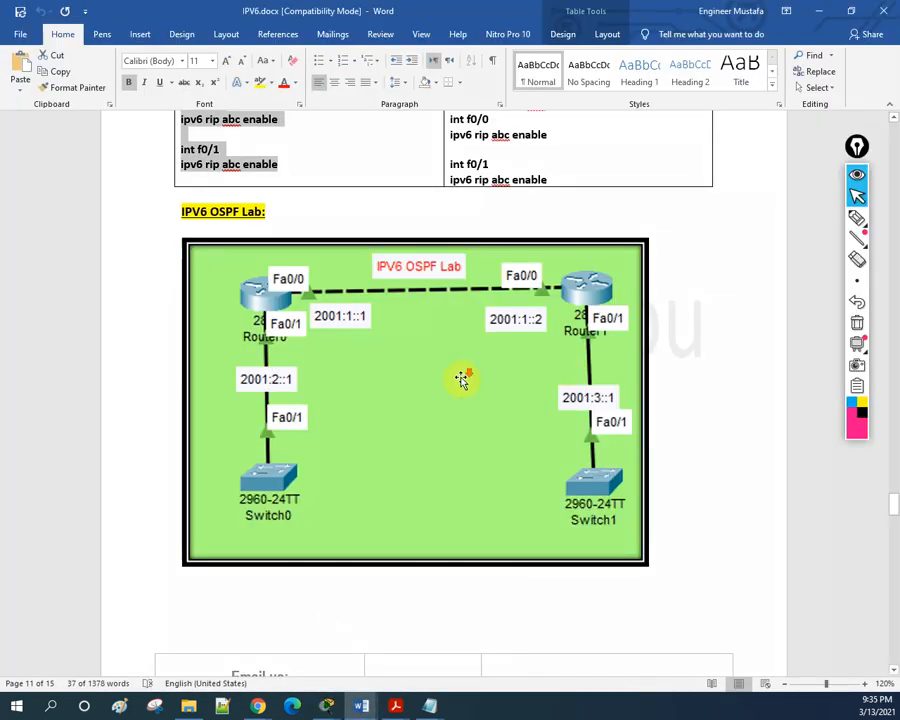
{"action": "scroll", "coordinate": [462, 377], "scroll_direction": "down", "scroll_amount": 5}
{"action": "scroll", "coordinate": [462, 377], "scroll_direction": "down", "scroll_amount": 10}
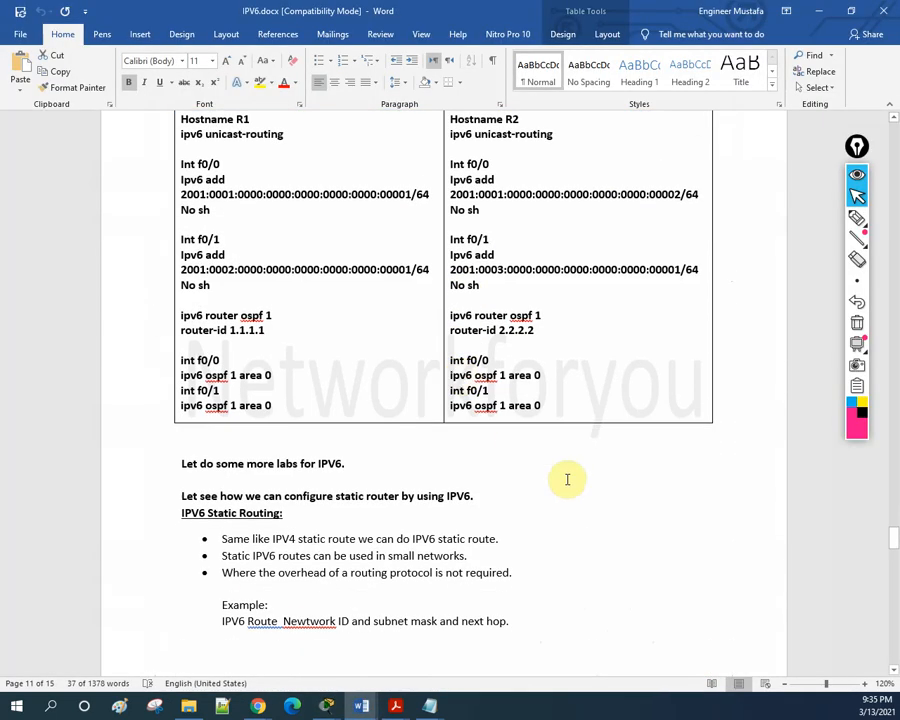
{"action": "scroll", "coordinate": [436, 355], "scroll_direction": "down", "scroll_amount": 10}
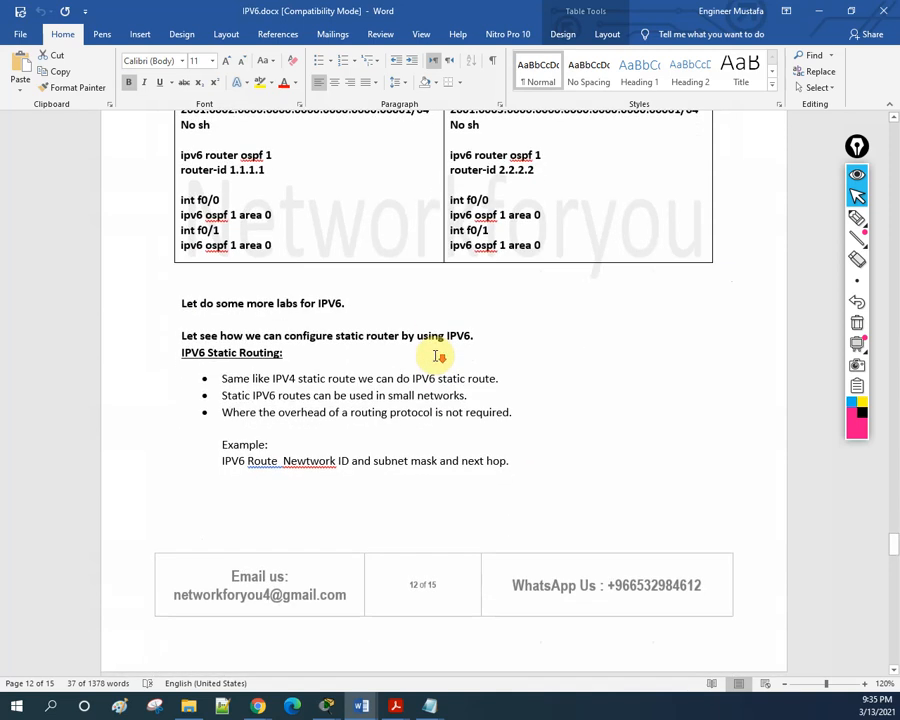
{"action": "scroll", "coordinate": [436, 356], "scroll_direction": "down", "scroll_amount": 15}
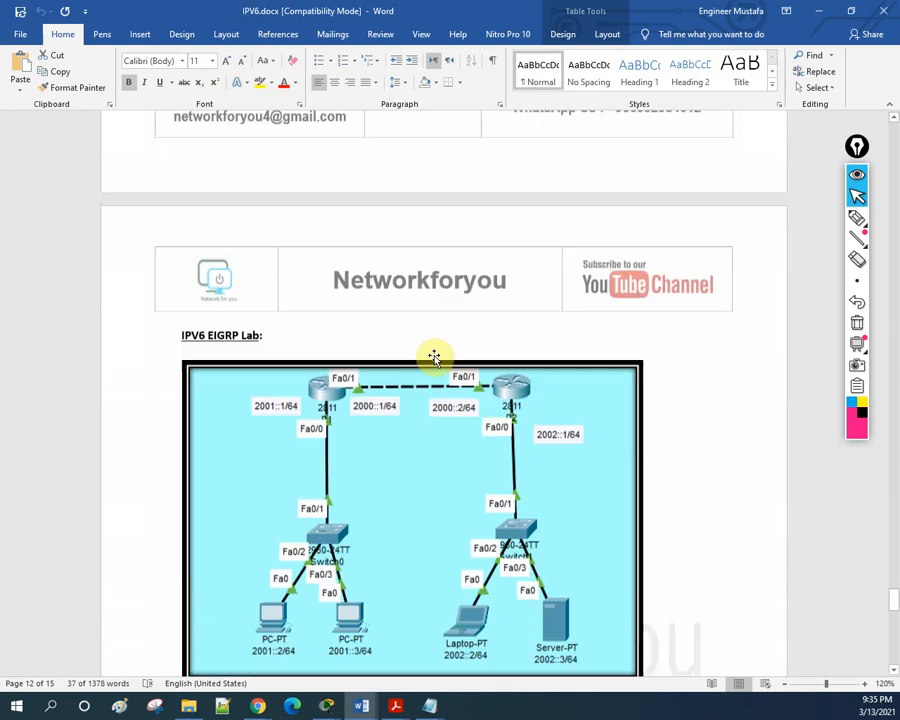
{"action": "scroll", "coordinate": [436, 356], "scroll_direction": "down", "scroll_amount": 5}
{"action": "scroll", "coordinate": [436, 356], "scroll_direction": "up", "scroll_amount": 5}
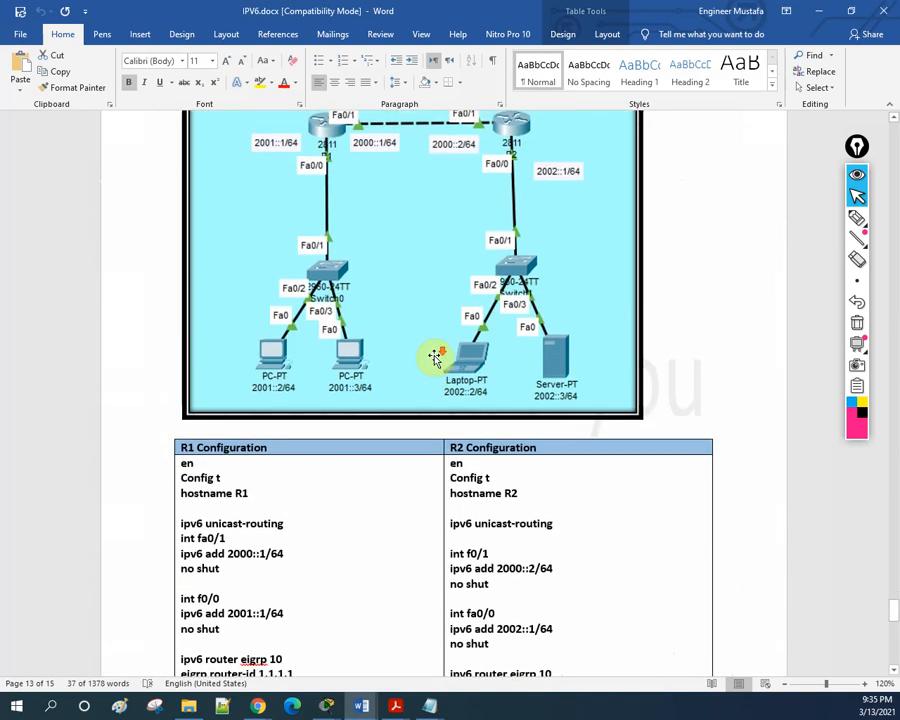
{"action": "scroll", "coordinate": [436, 356], "scroll_direction": "down", "scroll_amount": 15}
{"action": "scroll", "coordinate": [436, 356], "scroll_direction": "down", "scroll_amount": 5}
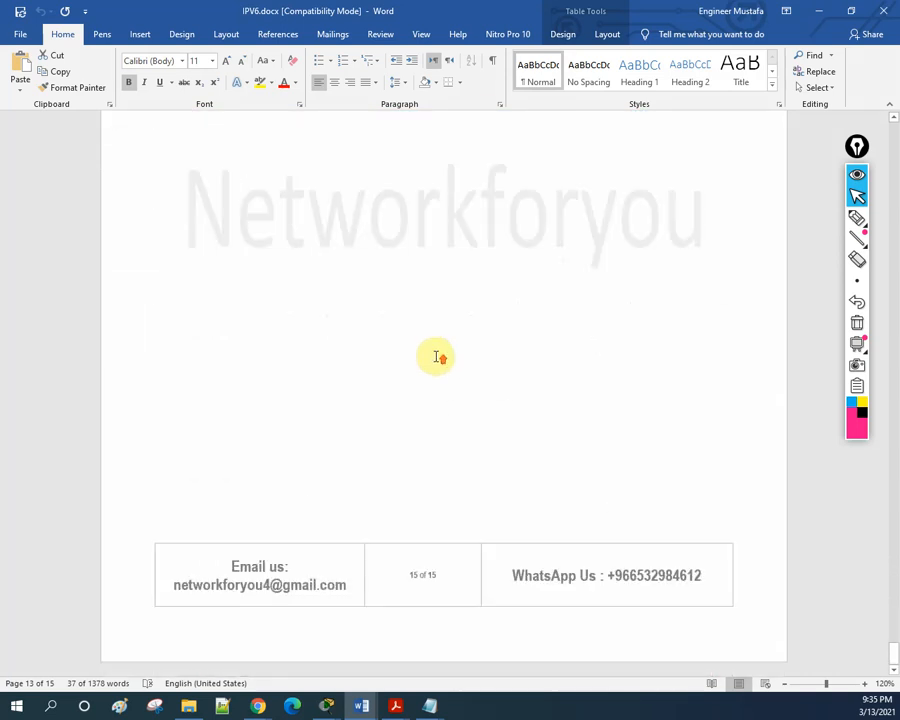